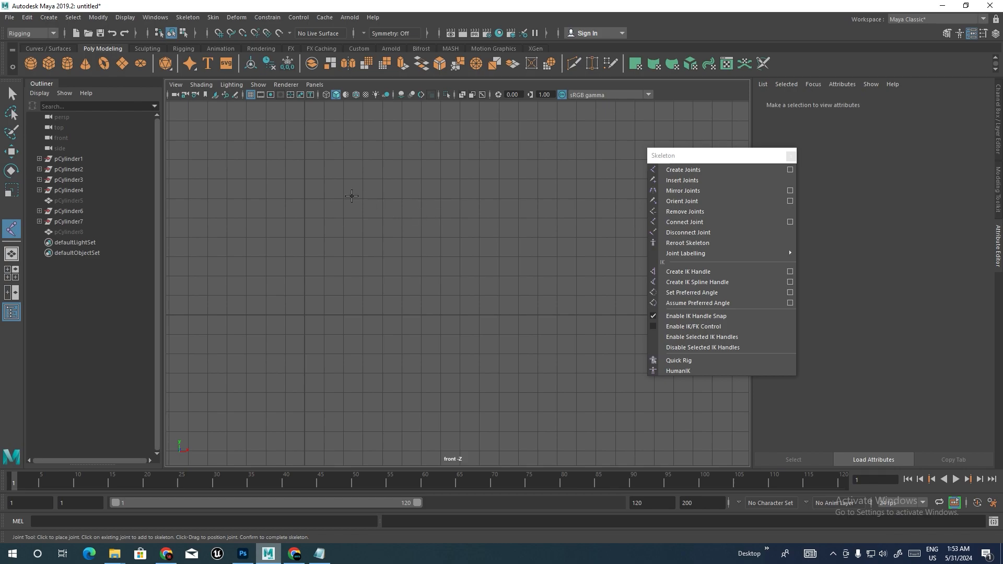
# - Draw a straight horizontal chain of four joints in the front view, with bones about 2.8, 2.4 and 1.5 units long
pyautogui.scroll(3, 428, 217)
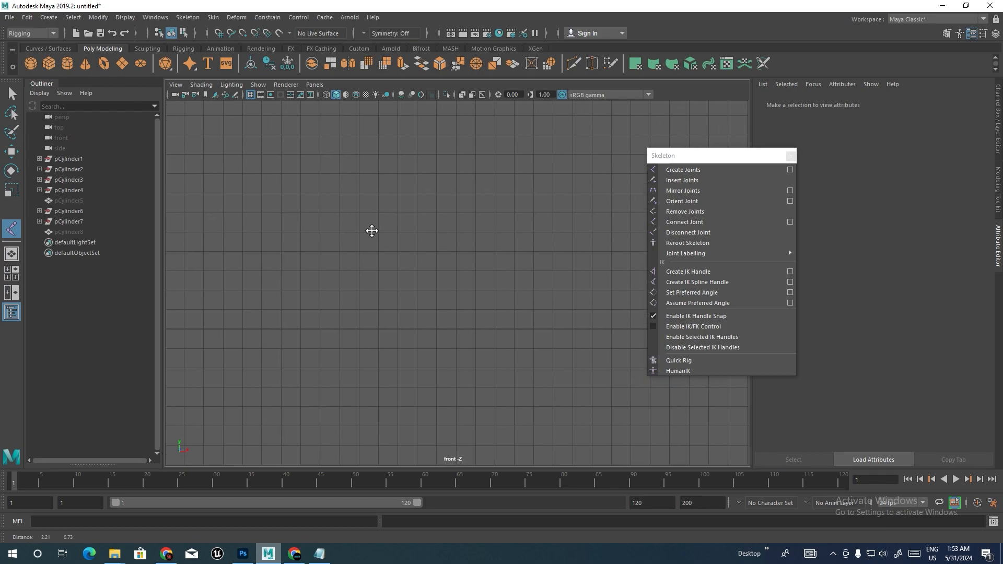
pyautogui.scroll(2, 401, 216)
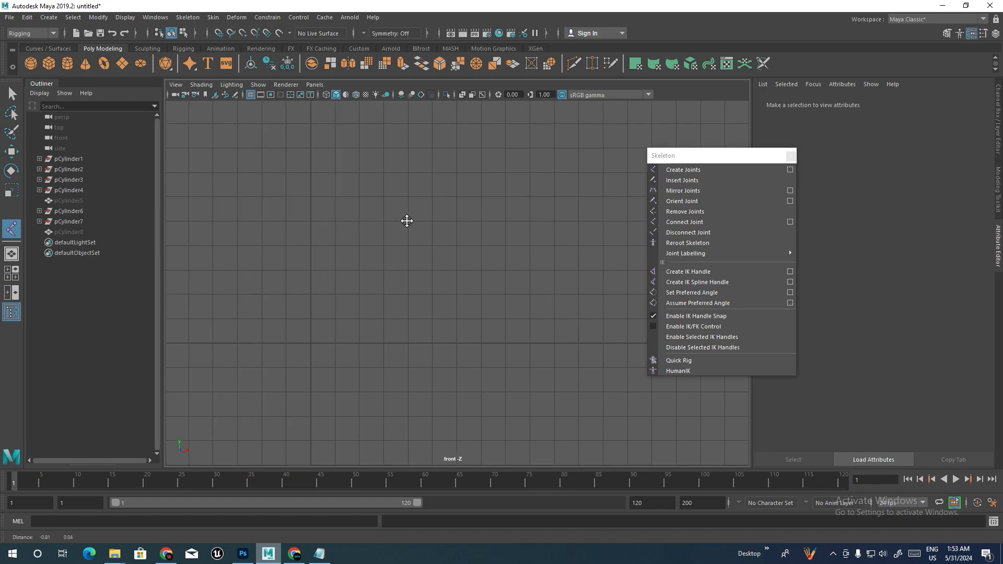
pyautogui.scroll(2, 387, 209)
pyautogui.scroll(2, 402, 209)
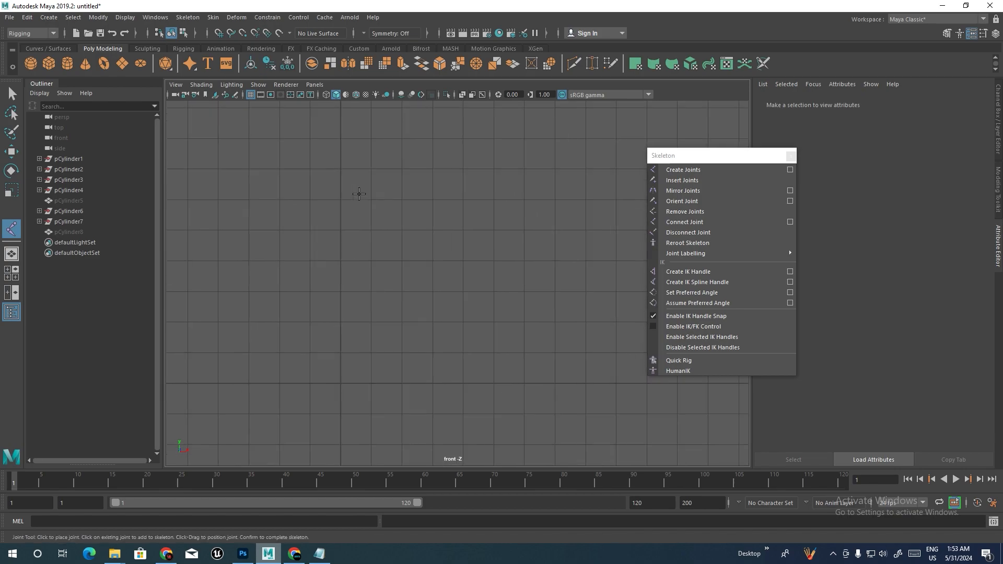
pyautogui.moveTo(403, 209)
pyautogui.keyDown('alt'); pyautogui.mouseDown(button='middle')
pyautogui.moveTo(439, 212)
pyautogui.moveTo(396, 214)
pyautogui.mouseUp(button='middle'); pyautogui.keyUp('alt')
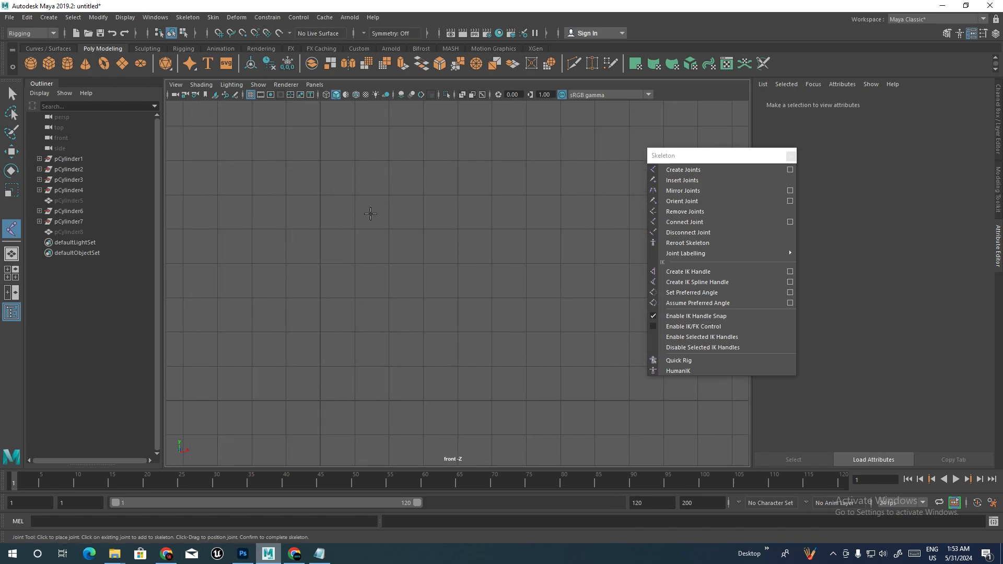
pyautogui.click(320, 195)
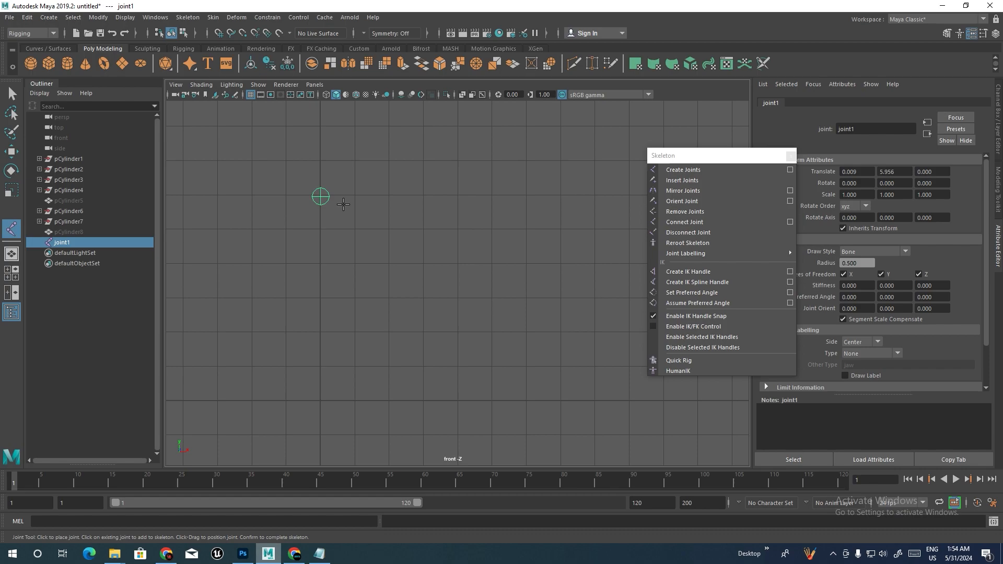
pyautogui.click(416, 195)
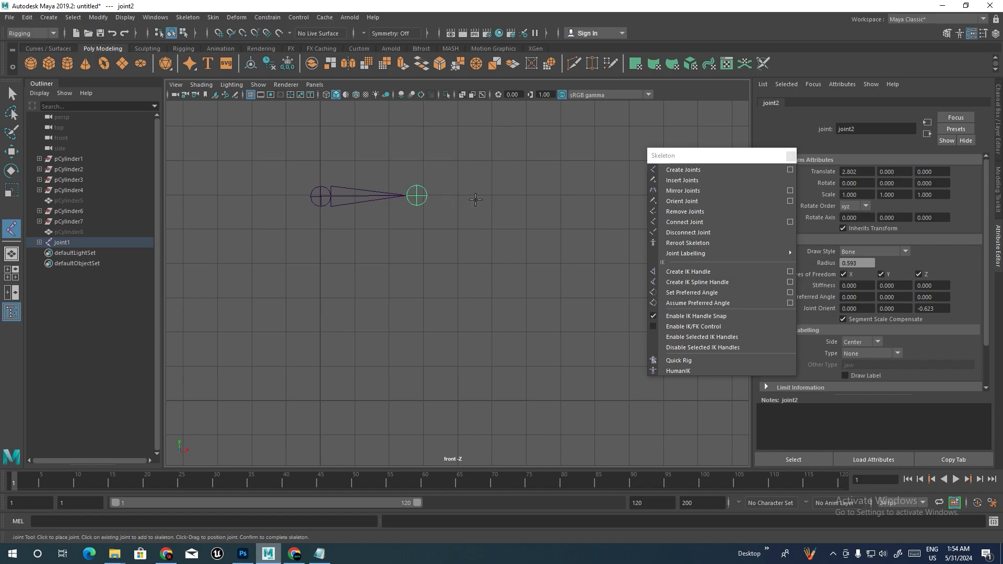
pyautogui.click(500, 195)
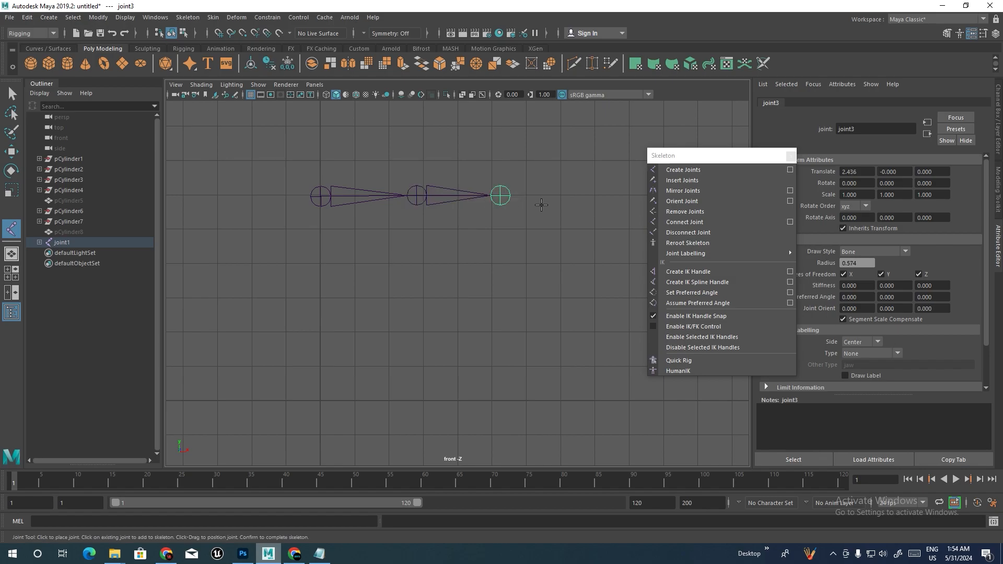
pyautogui.click(552, 195)
pyautogui.press('w')
# - Shift the last two joints along the chain to local X translations of about 2.47 and 1.31
pyautogui.click(516, 206)
pyautogui.click(551, 203)
pyautogui.keyDown('alt'); pyautogui.moveTo(485, 228); pyautogui.dragTo(473, 240, button='middle'); pyautogui.keyUp('alt')
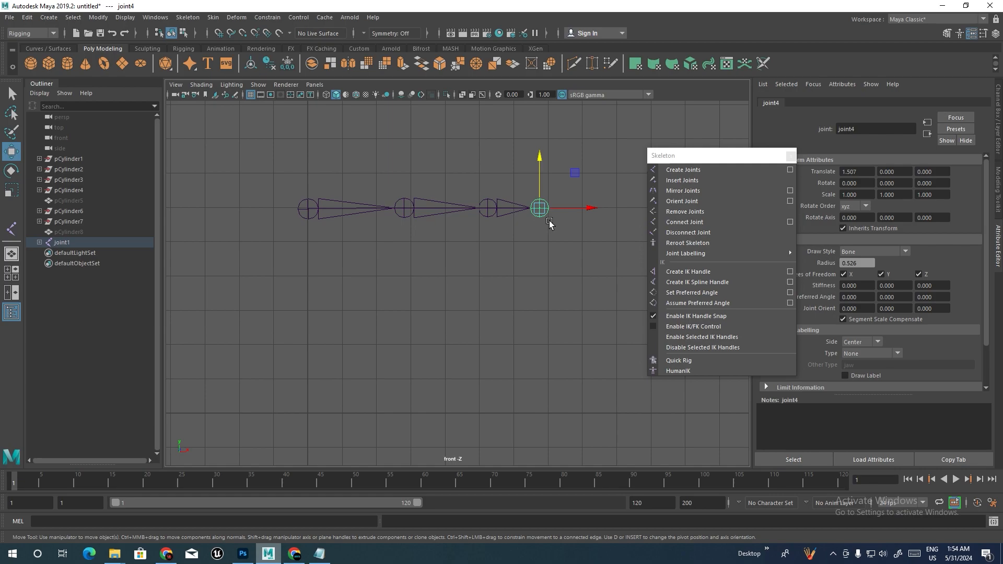
pyautogui.press('d')
pyautogui.moveTo(575, 209); pyautogui.dragTo(525, 210)
pyautogui.click(486, 216)
pyautogui.press('d')
pyautogui.click(541, 216)
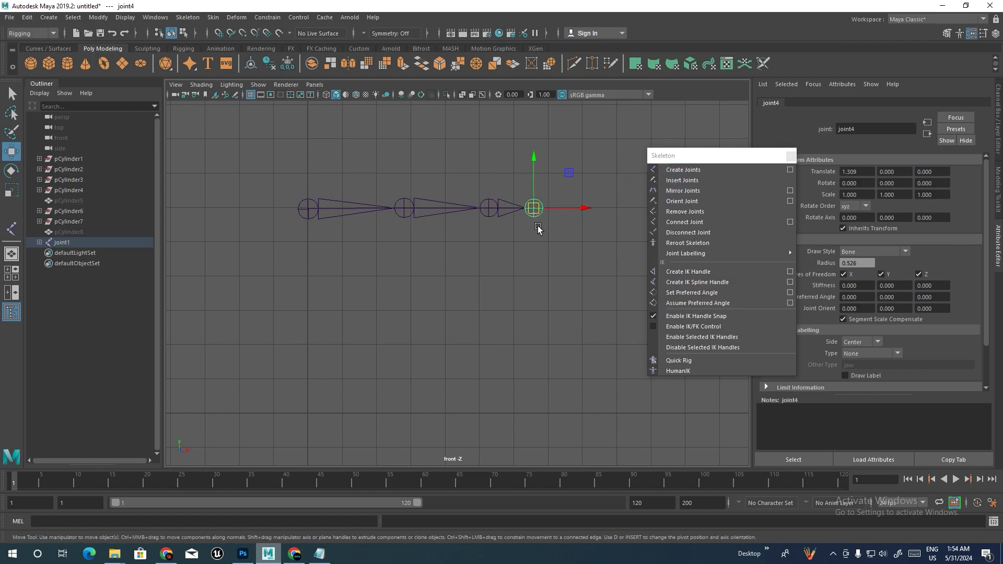
# - Set the radius of the chain's end joint to 0.2 in the perspective view
pyautogui.press('space')
pyautogui.press('space')
pyautogui.press('f')
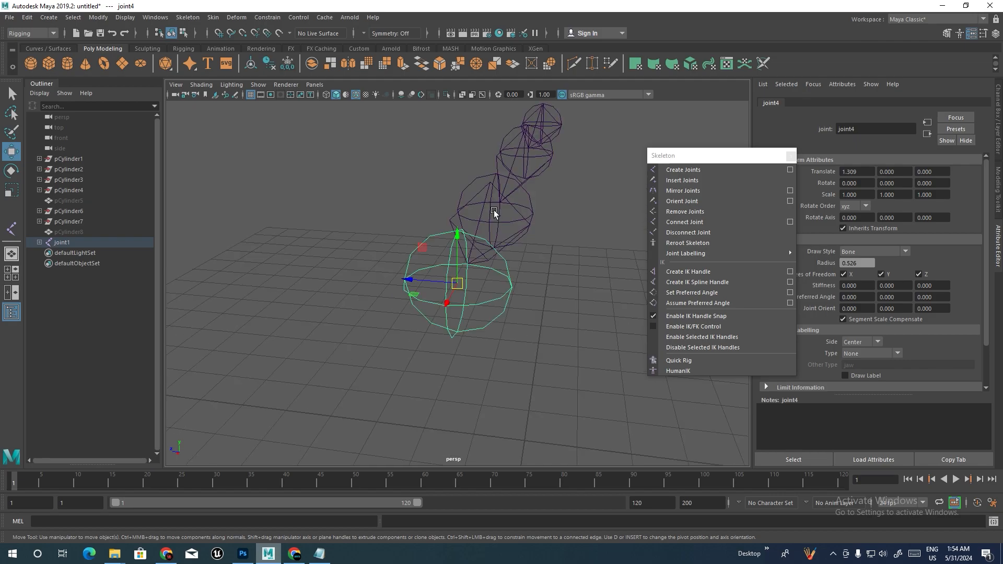
pyautogui.keyDown('alt'); pyautogui.moveTo(484, 216); pyautogui.dragTo(449, 238); pyautogui.keyUp('alt')
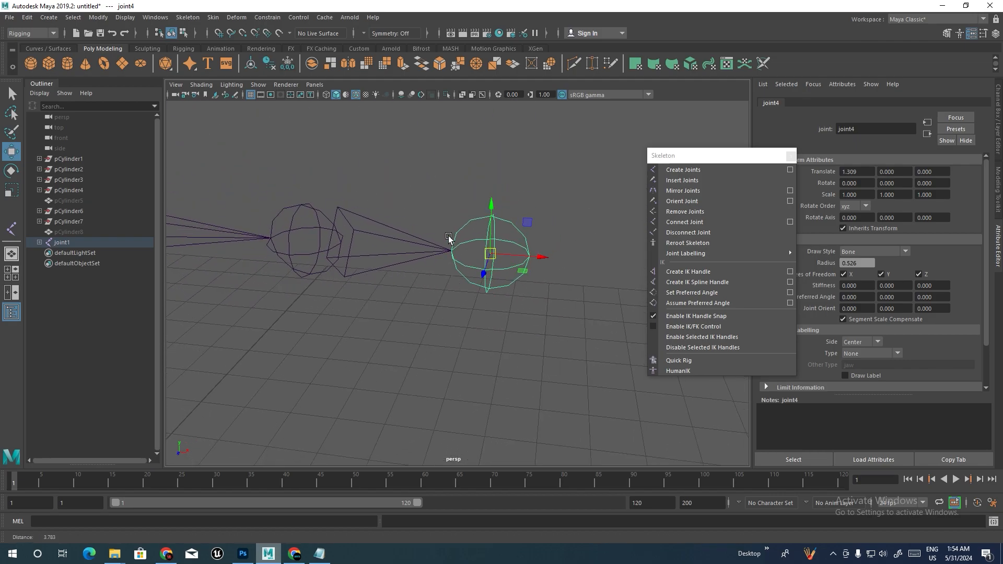
pyautogui.click(999, 122)
pyautogui.click(969, 198)
pyautogui.write('0.')
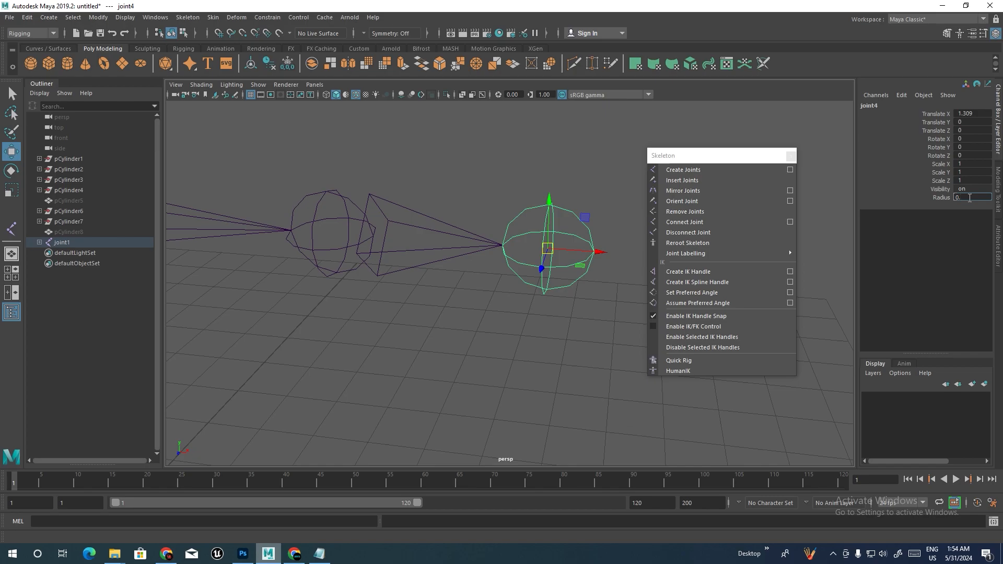
pyautogui.write('2')
pyautogui.press('Return')
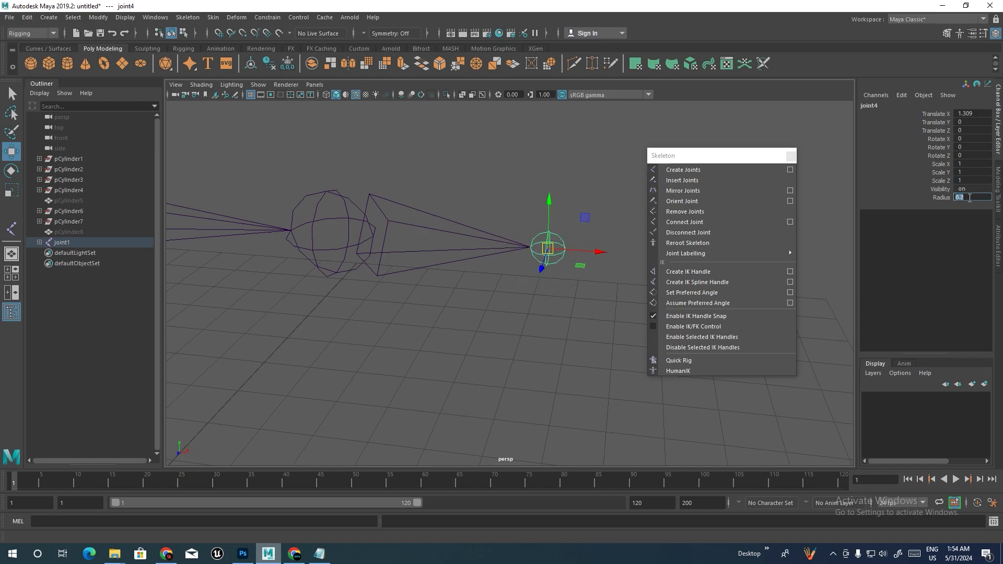
# - Delete the leftover objects pCylinder1 through pCylinder7 from the scene
pyautogui.click(468, 210)
pyautogui.scroll(-3, 465, 214)
pyautogui.keyDown('alt'); pyautogui.moveTo(433, 272); pyautogui.dragTo(437, 272, button='middle'); pyautogui.keyUp('alt')
pyautogui.keyDown('alt'); pyautogui.moveTo(437, 272); pyautogui.dragTo(326, 275); pyautogui.keyUp('alt')
pyautogui.click(365, 242)
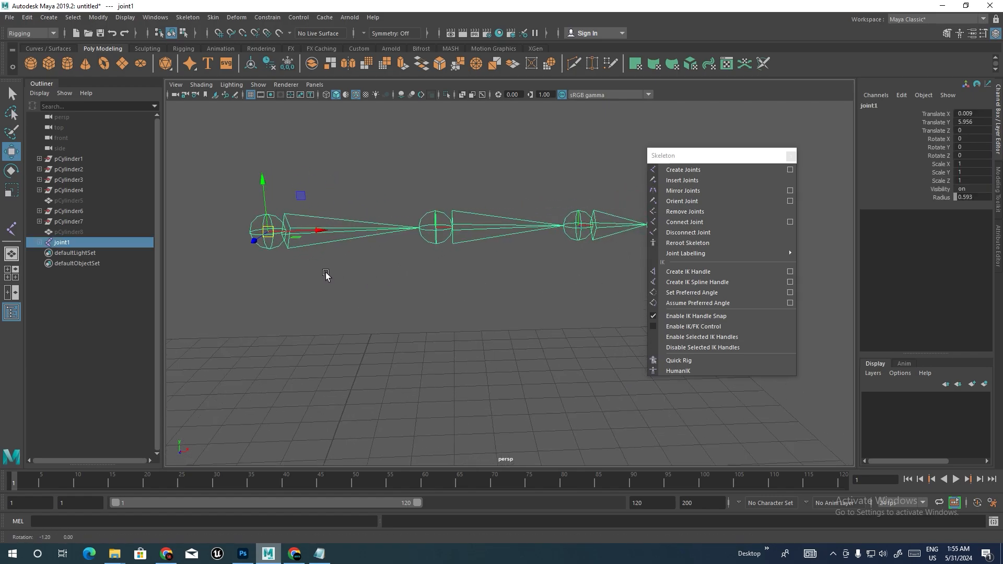
pyautogui.click(67, 159)
pyautogui.keyDown('shift'); pyautogui.click(77, 221); pyautogui.keyUp('shift')
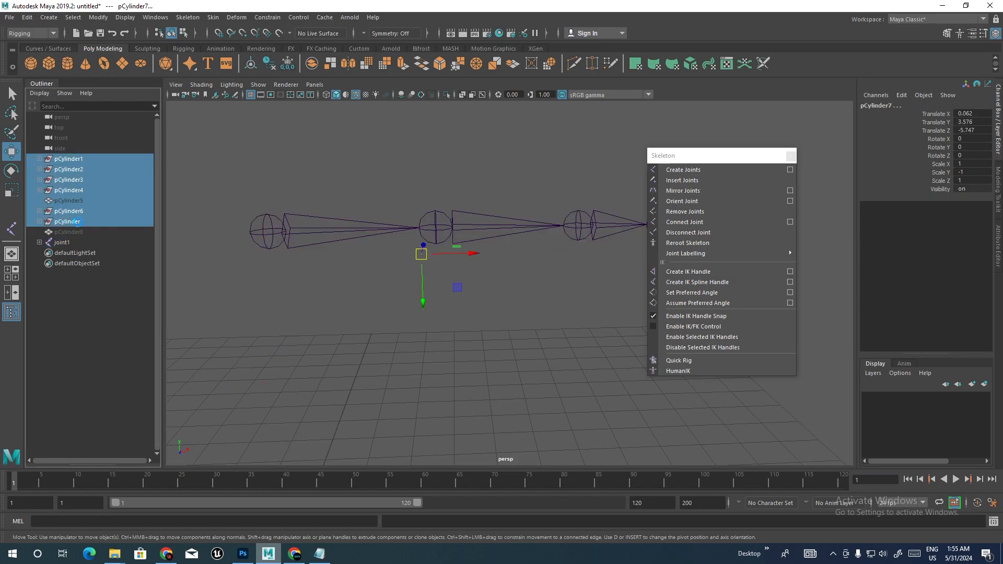
pyautogui.press('Delete')
# - Rename the root joint of the chain as Base_bone
pyautogui.click(68, 170)
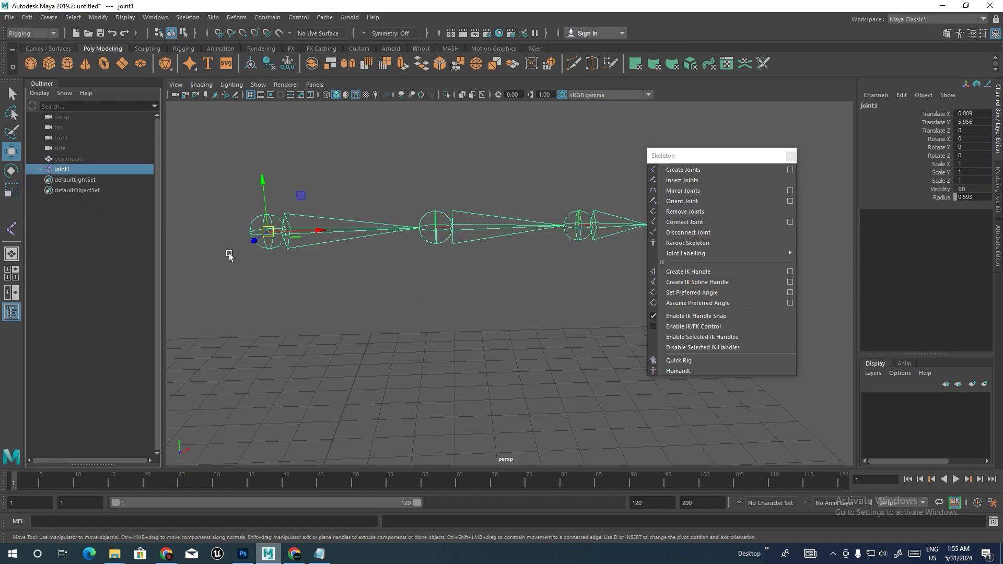
pyautogui.keyDown('alt'); pyautogui.moveTo(302, 258); pyautogui.dragTo(284, 249, button='middle'); pyautogui.keyUp('alt')
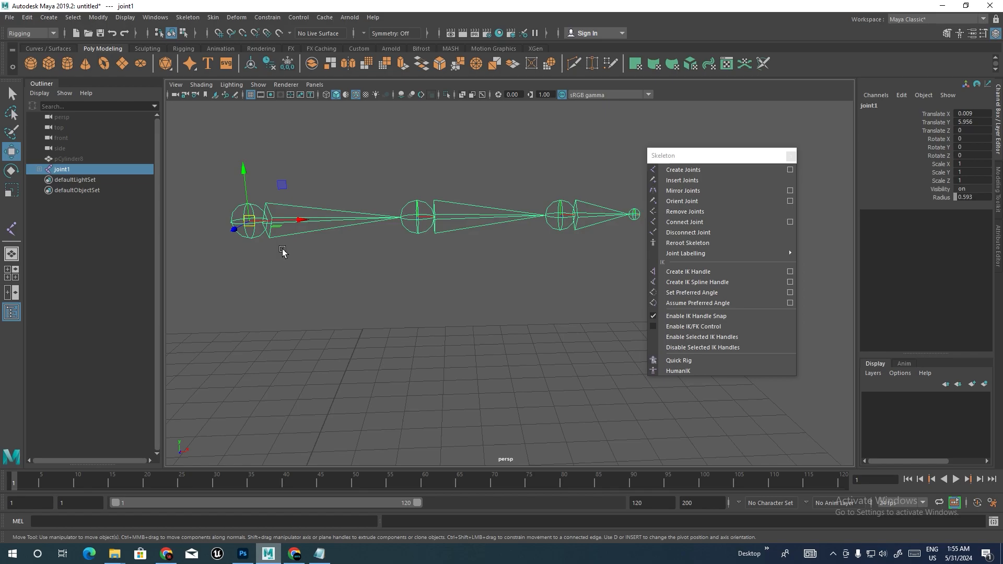
pyautogui.doubleClick(65, 171)
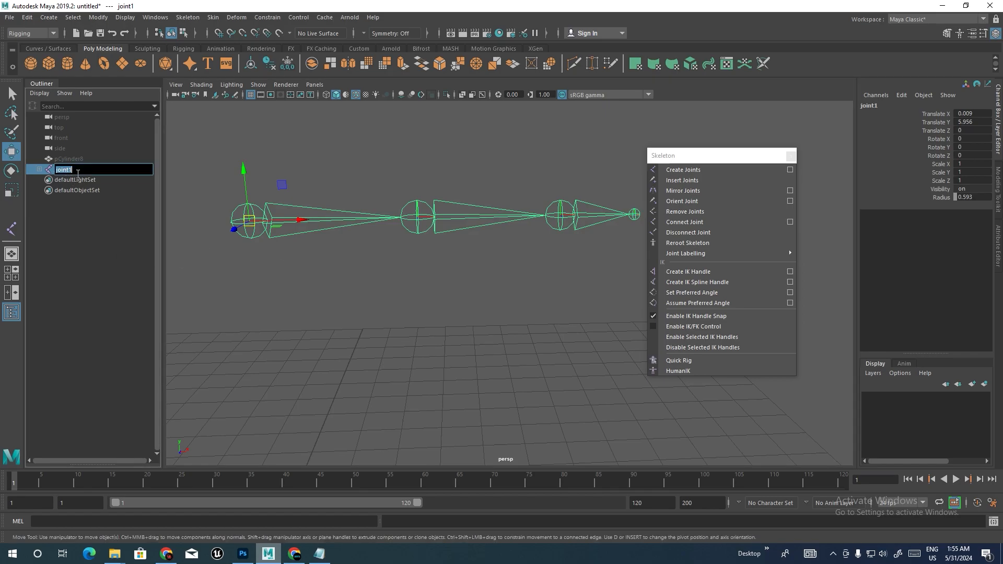
pyautogui.write('Base_bone')
pyautogui.press('Return')
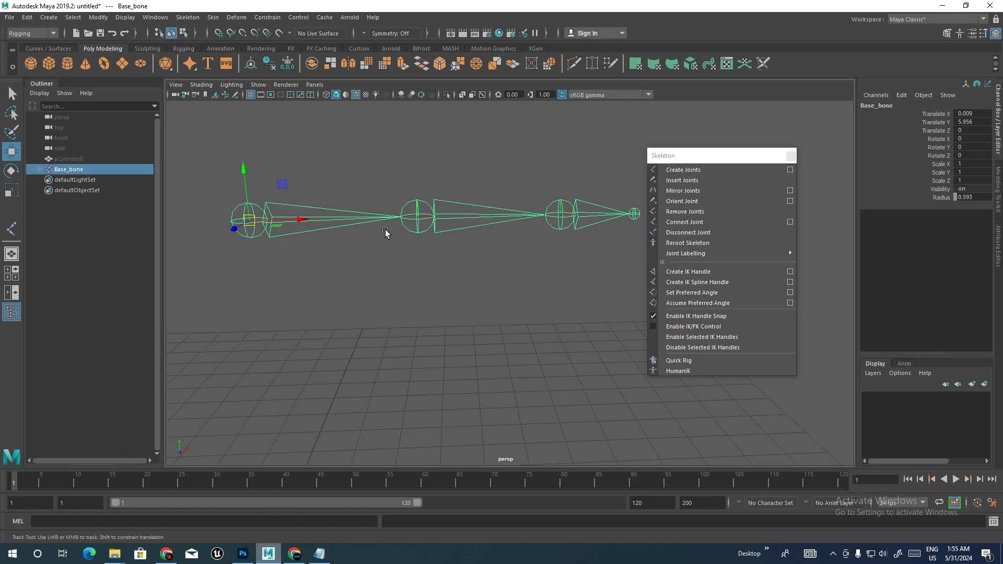
# - Try rotating the third joint of the chain and undo the rotation
pyautogui.keyDown('alt'); pyautogui.moveTo(389, 235); pyautogui.dragTo(370, 229); pyautogui.keyUp('alt')
pyautogui.keyDown('alt'); pyautogui.moveTo(369, 228); pyautogui.dragTo(369, 244, button='middle'); pyautogui.keyUp('alt')
pyautogui.keyDown('alt'); pyautogui.moveTo(369, 244); pyautogui.dragTo(408, 235); pyautogui.keyUp('alt')
pyautogui.keyDown('alt'); pyautogui.moveTo(299, 235); pyautogui.dragTo(330, 243); pyautogui.keyUp('alt')
pyautogui.press('e')
pyautogui.click(448, 242)
pyautogui.moveTo(463, 237)
pyautogui.mouseDown()
pyautogui.moveTo(446, 237)
pyautogui.moveTo(479, 240)
pyautogui.mouseUp()
pyautogui.press('Down')
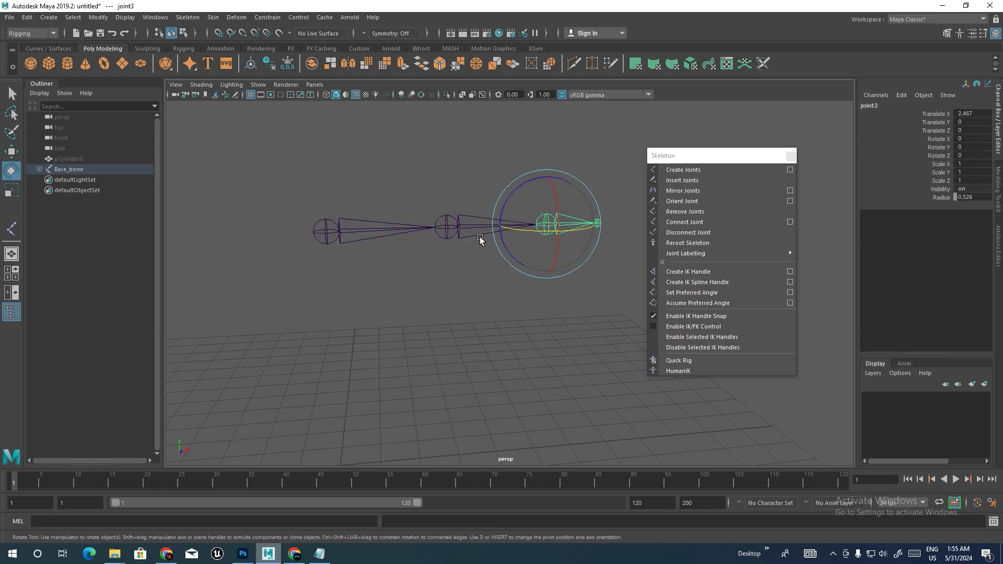
pyautogui.moveTo(578, 240); pyautogui.dragTo(550, 232)
pyautogui.hotkey('ctrl', 'z')
pyautogui.keyDown('alt'); pyautogui.moveTo(539, 252); pyautogui.dragTo(524, 253, button='middle'); pyautogui.keyUp('alt')
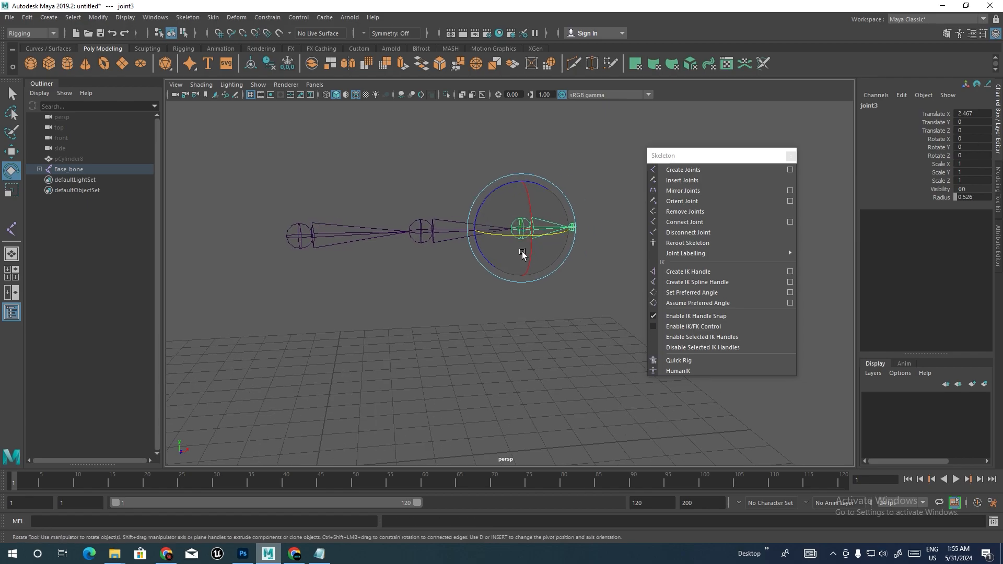
# - Set the third joint's radius to 0.4 and clear the selection
pyautogui.click(434, 195)
pyautogui.click(520, 235)
pyautogui.click(974, 197)
pyautogui.write('0.4')
pyautogui.press('Return')
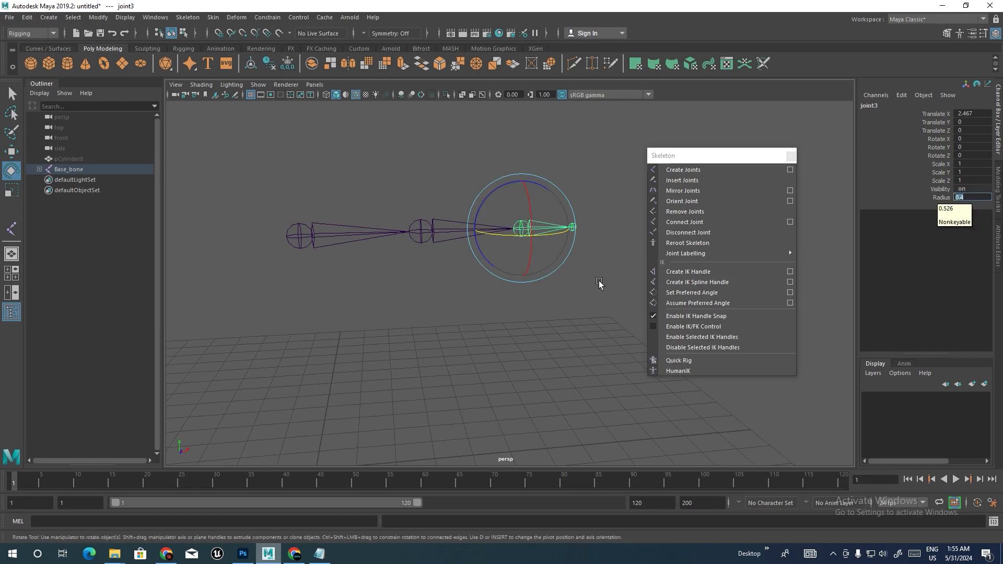
pyautogui.click(579, 240)
pyautogui.click(581, 245)
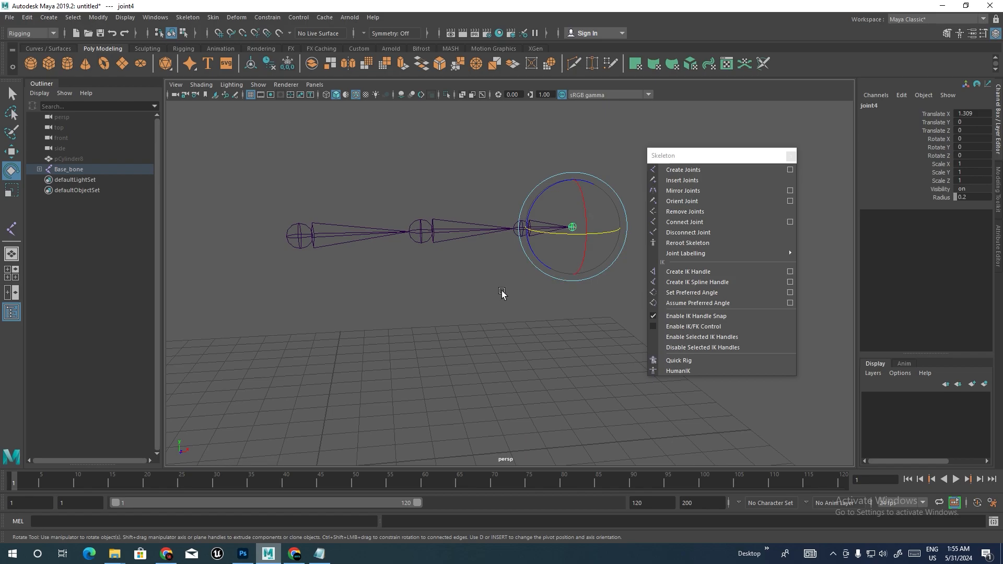
pyautogui.keyDown('alt'); pyautogui.moveTo(539, 296); pyautogui.dragTo(541, 293); pyautogui.keyUp('alt')
pyautogui.press('w')
pyautogui.click(528, 257)
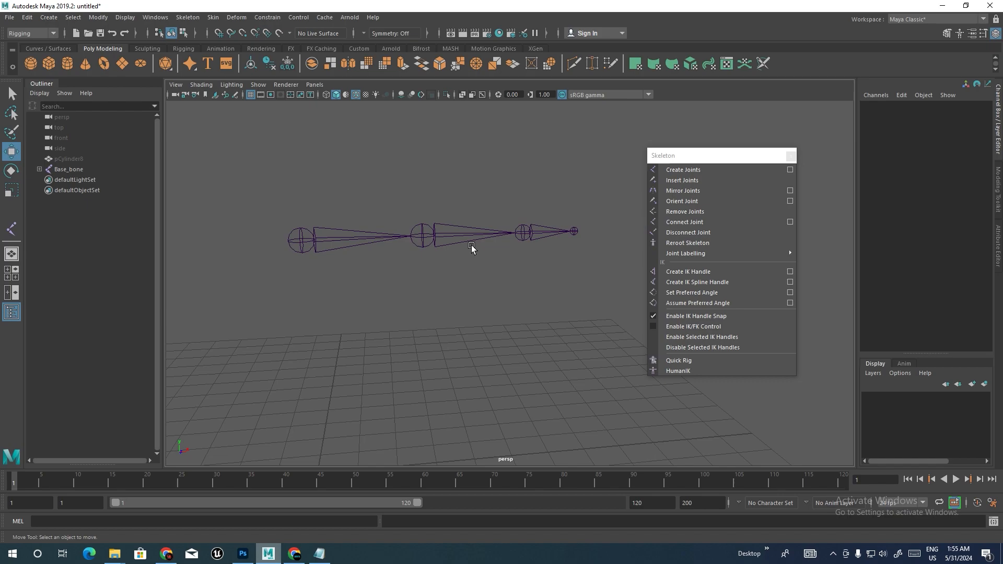
# - Duplicate the whole Base_bone chain twice in place
pyautogui.keyDown('alt'); pyautogui.moveTo(395, 239); pyautogui.dragTo(373, 226, button='middle'); pyautogui.keyUp('alt')
pyautogui.scroll(2, 382, 214)
pyautogui.click(288, 230)
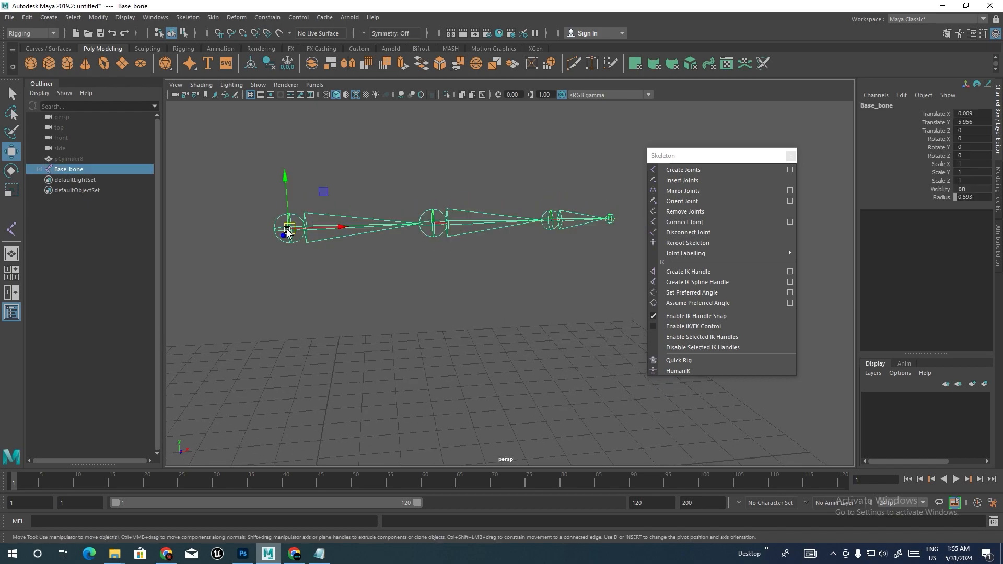
pyautogui.keyDown('alt'); pyautogui.moveTo(385, 278); pyautogui.dragTo(390, 300, button='middle'); pyautogui.keyUp('alt')
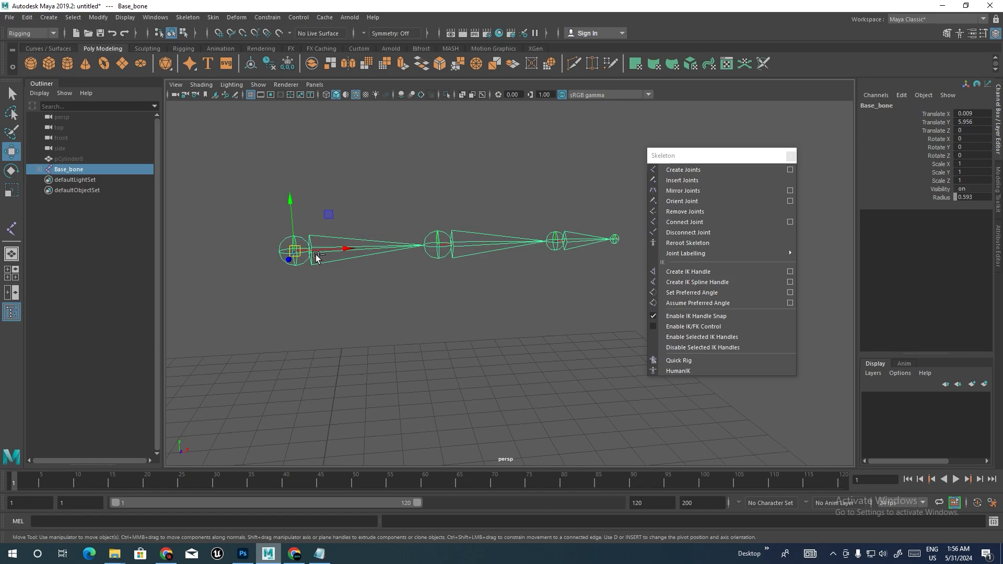
pyautogui.hotkey('ctrl', 'd')
pyautogui.hotkey('ctrl', 'd')
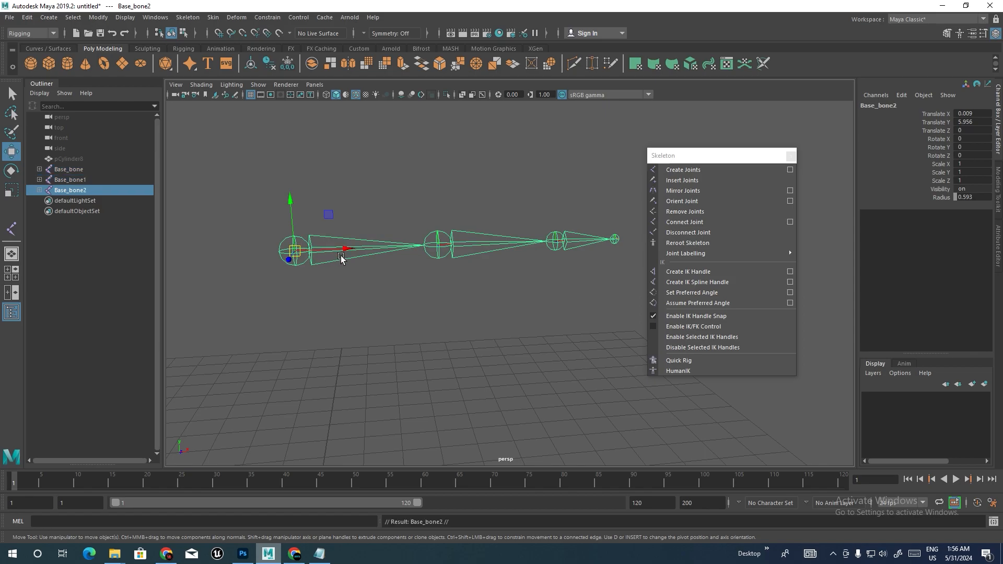
# - Rename the chain copies Base_bone1 as FK and Base_bone2 as IK, and select the FK chain
pyautogui.keyDown('alt'); pyautogui.moveTo(299, 266); pyautogui.dragTo(372, 267, button='middle'); pyautogui.keyUp('alt')
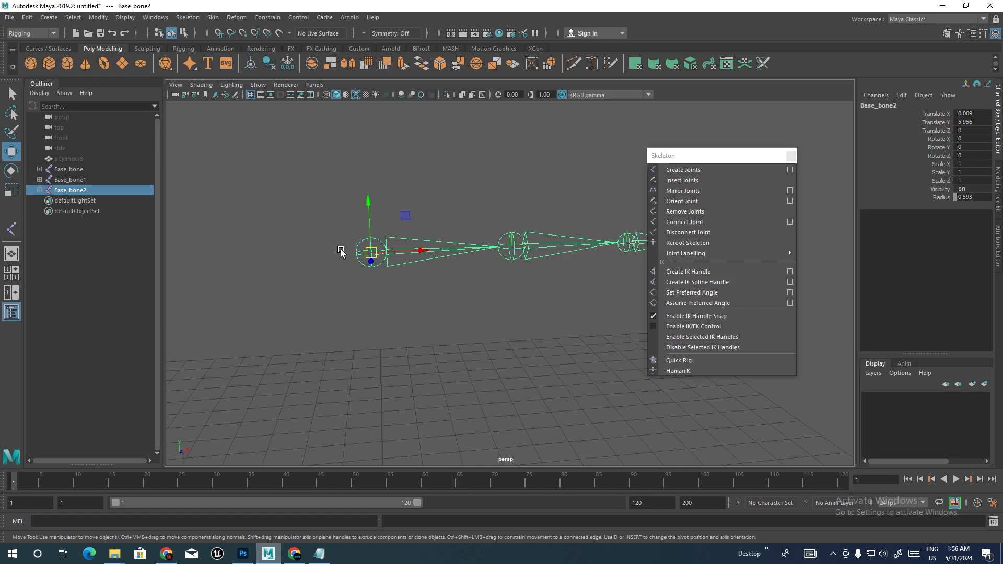
pyautogui.keyDown('alt'); pyautogui.moveTo(310, 248); pyautogui.dragTo(347, 239, button='middle'); pyautogui.keyUp('alt')
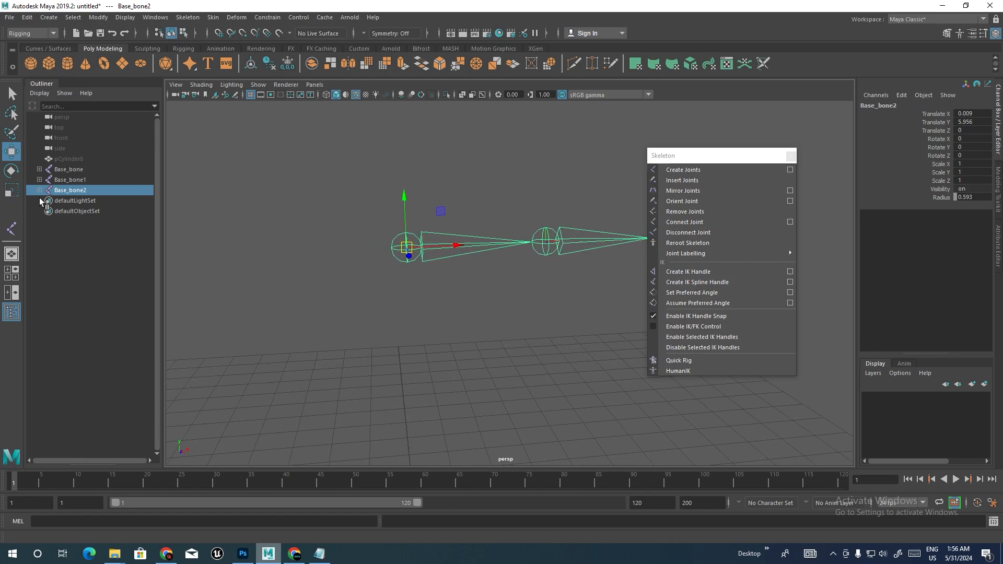
pyautogui.moveTo(285, 238)
pyautogui.keyDown('alt'); pyautogui.mouseDown(button='middle')
pyautogui.moveTo(268, 241)
pyautogui.moveTo(304, 233)
pyautogui.moveTo(290, 224)
pyautogui.mouseUp(button='middle'); pyautogui.keyUp('alt')
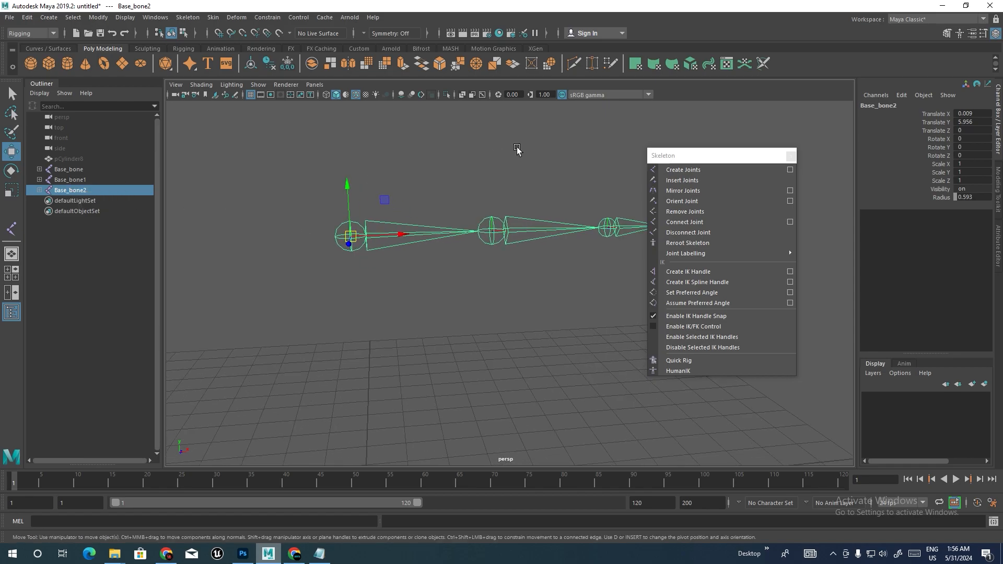
pyautogui.moveTo(674, 156); pyautogui.dragTo(716, 162)
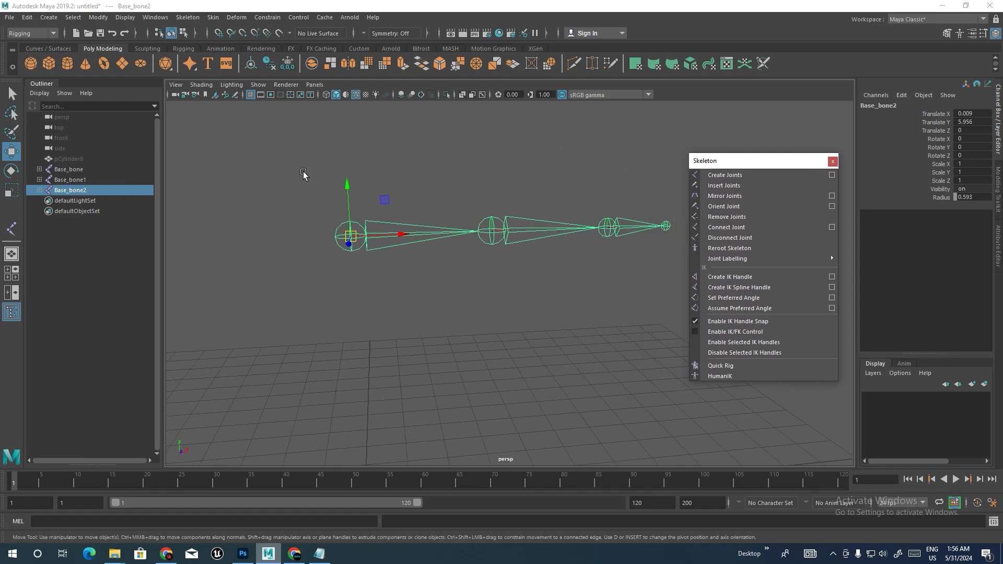
pyautogui.doubleClick(73, 180)
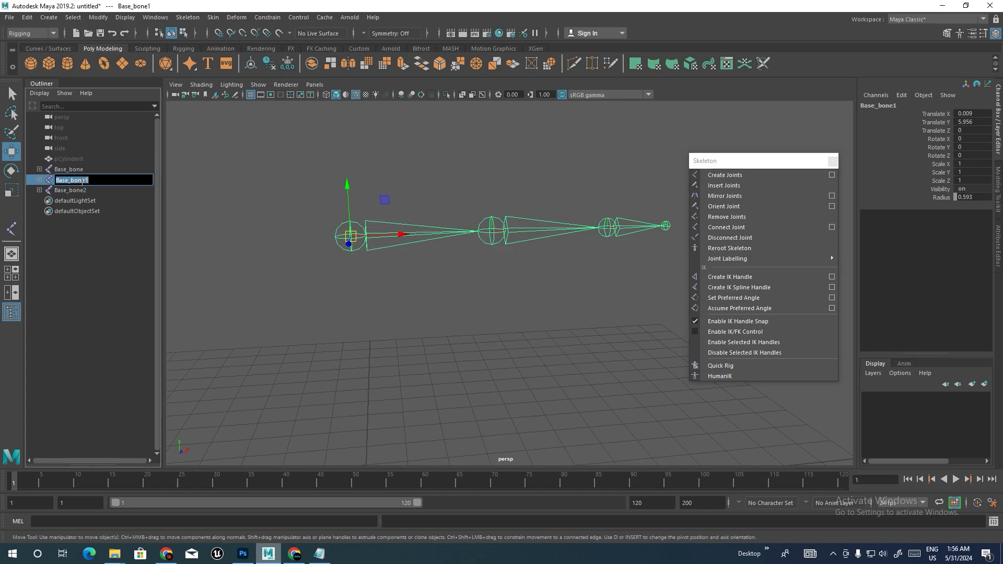
pyautogui.write('FK')
pyautogui.doubleClick(77, 191)
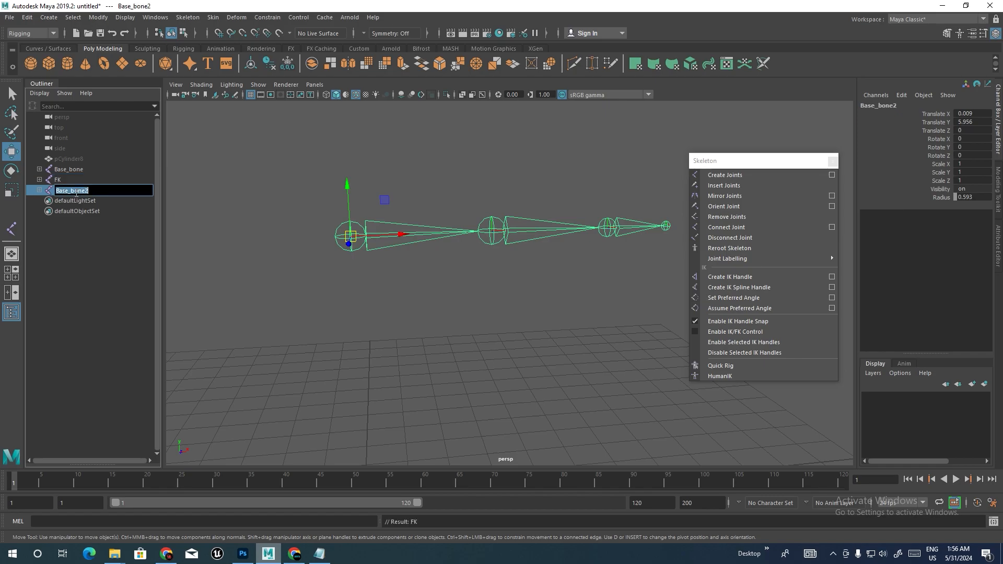
pyautogui.write('IK')
pyautogui.click(60, 180)
pyautogui.keyDown('alt'); pyautogui.moveTo(387, 257); pyautogui.dragTo(366, 239); pyautogui.keyUp('alt')
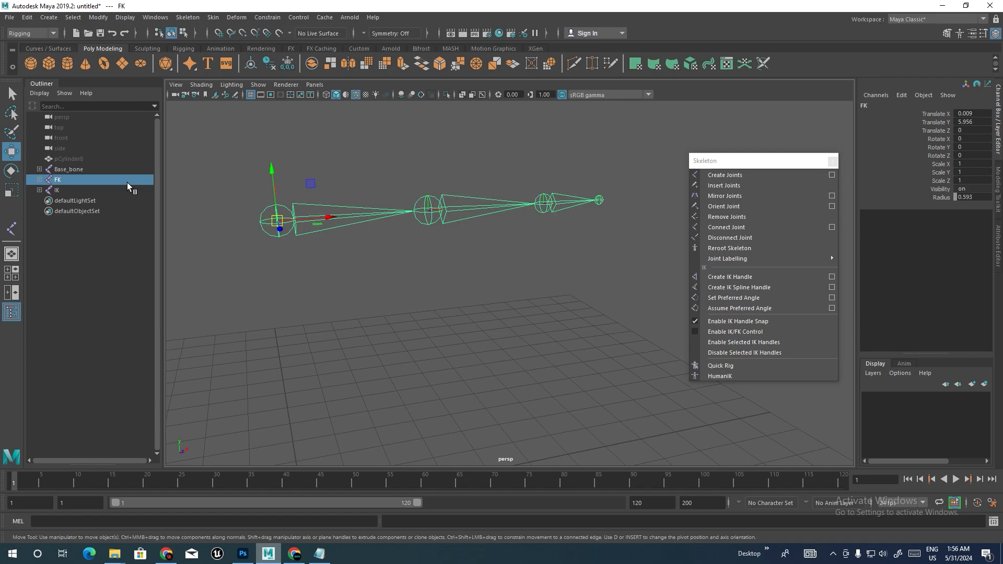
pyautogui.moveTo(347, 208)
pyautogui.keyDown('alt'); pyautogui.mouseDown()
pyautogui.moveTo(324, 221)
pyautogui.moveTo(355, 215)
pyautogui.mouseUp(); pyautogui.keyUp('alt')
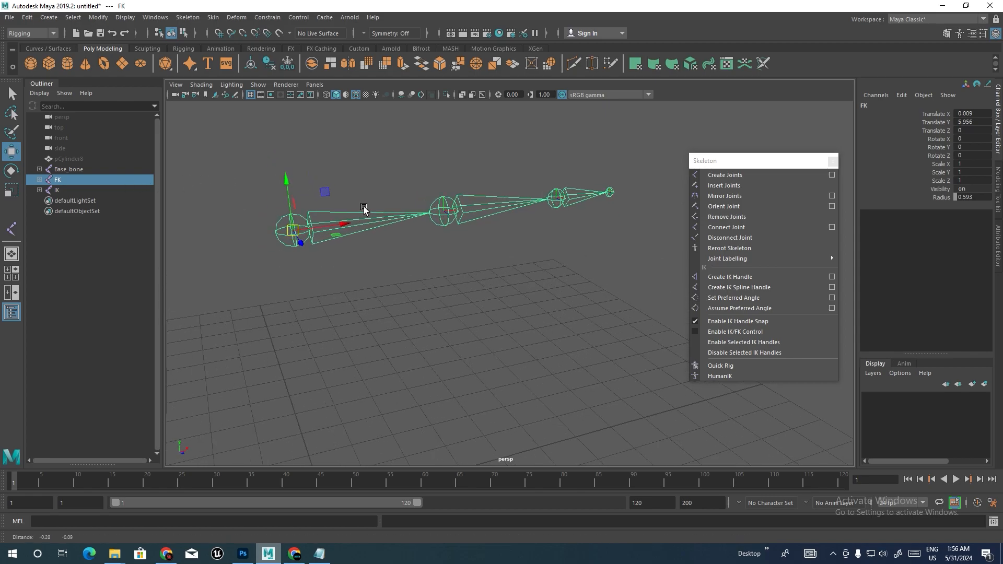
pyautogui.keyDown('alt'); pyautogui.moveTo(356, 215); pyautogui.dragTo(399, 197, button='middle'); pyautogui.keyUp('alt')
pyautogui.keyDown('alt'); pyautogui.moveTo(393, 191); pyautogui.dragTo(441, 228); pyautogui.keyUp('alt')
pyautogui.keyDown('alt'); pyautogui.moveTo(382, 235); pyautogui.dragTo(396, 229); pyautogui.keyUp('alt')
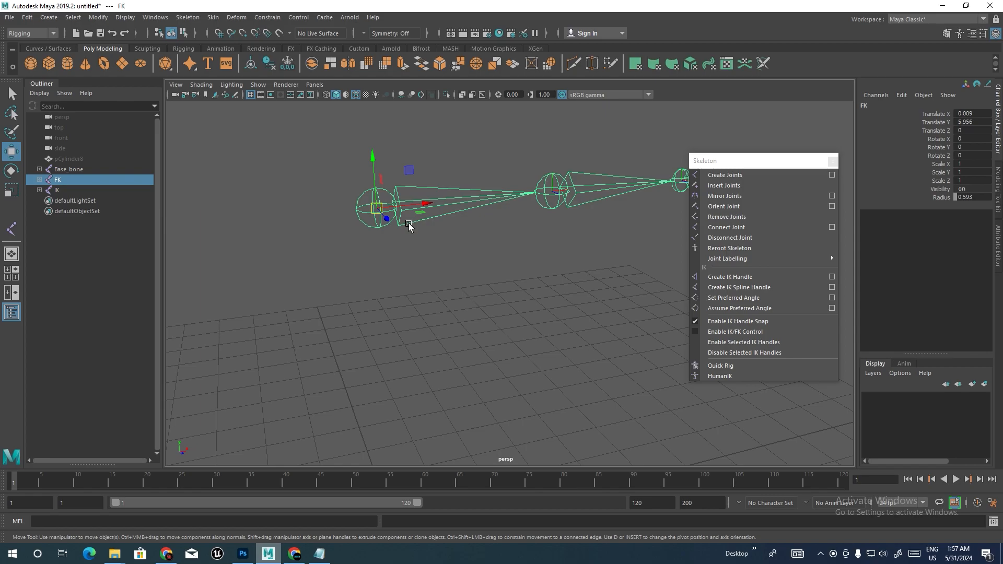
pyautogui.keyDown('alt'); pyautogui.moveTo(410, 226); pyautogui.dragTo(416, 260, button='middle'); pyautogui.keyUp('alt')
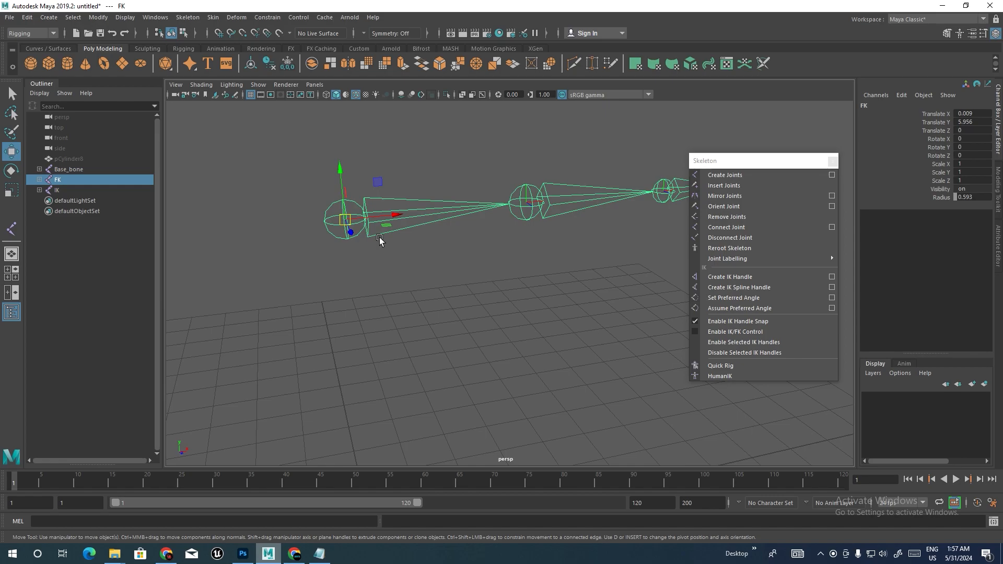
pyautogui.keyDown('alt'); pyautogui.moveTo(378, 233); pyautogui.dragTo(347, 230, button='middle'); pyautogui.keyUp('alt')
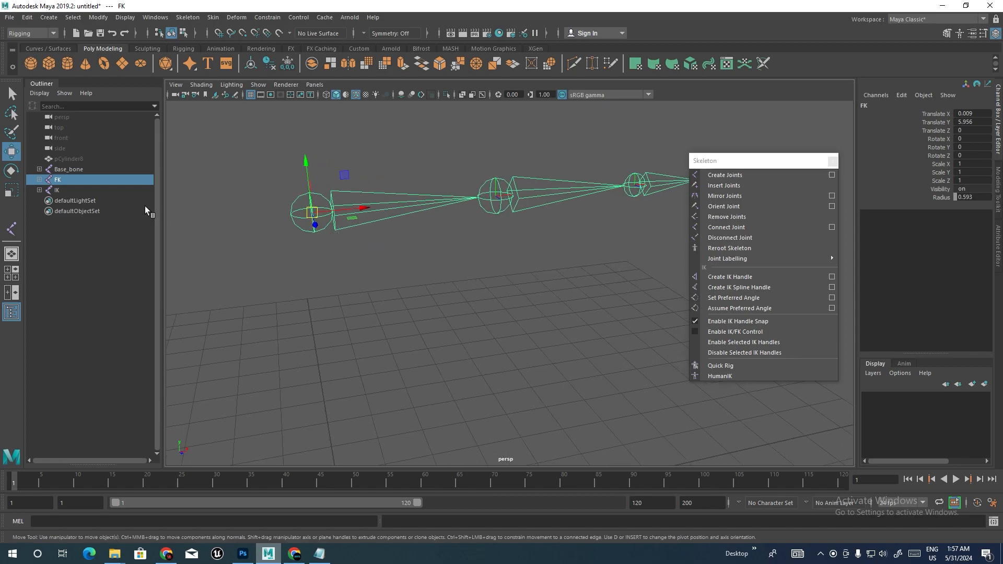
# - Expand the Base_bone, FK and IK hierarchies in the Outliner down to joint4
pyautogui.click(39, 170)
pyautogui.click(39, 190)
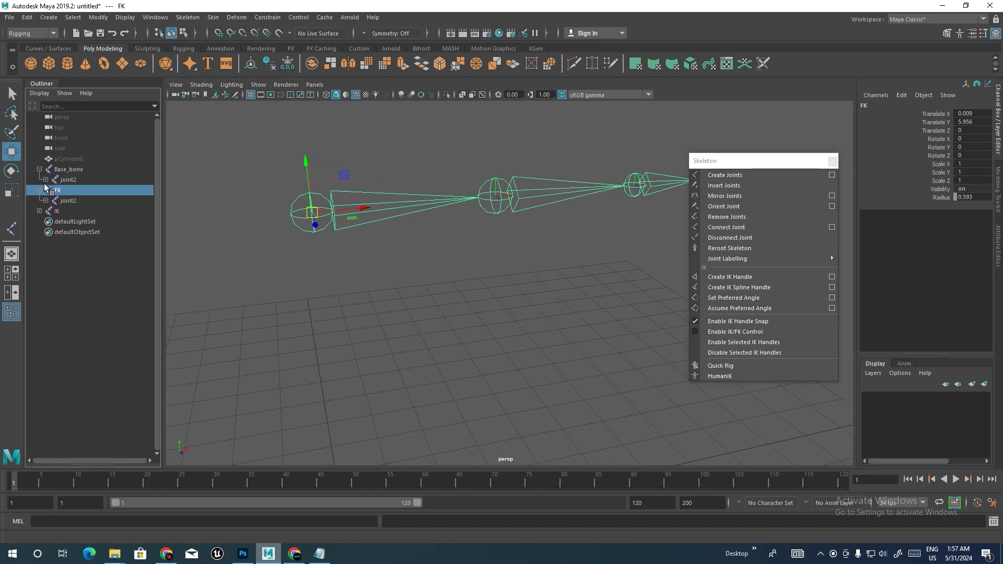
pyautogui.click(39, 211)
pyautogui.click(46, 222)
pyautogui.click(52, 232)
pyautogui.click(46, 179)
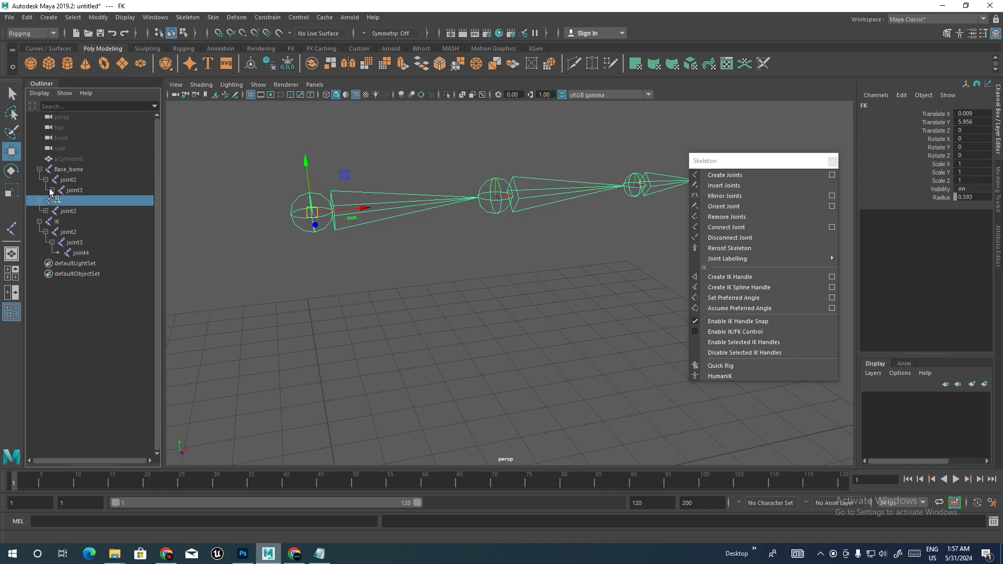
pyautogui.click(52, 190)
pyautogui.click(46, 222)
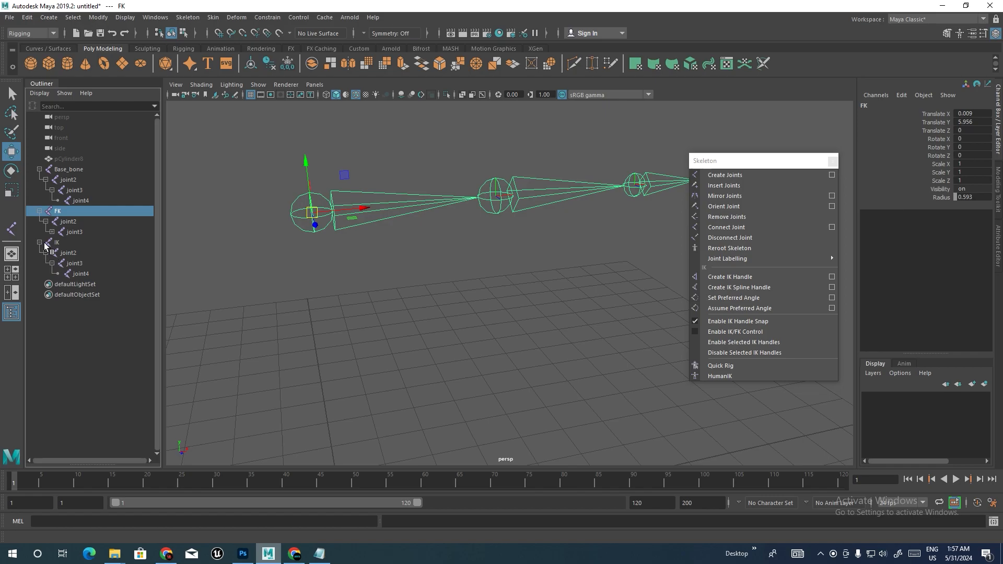
pyautogui.click(52, 232)
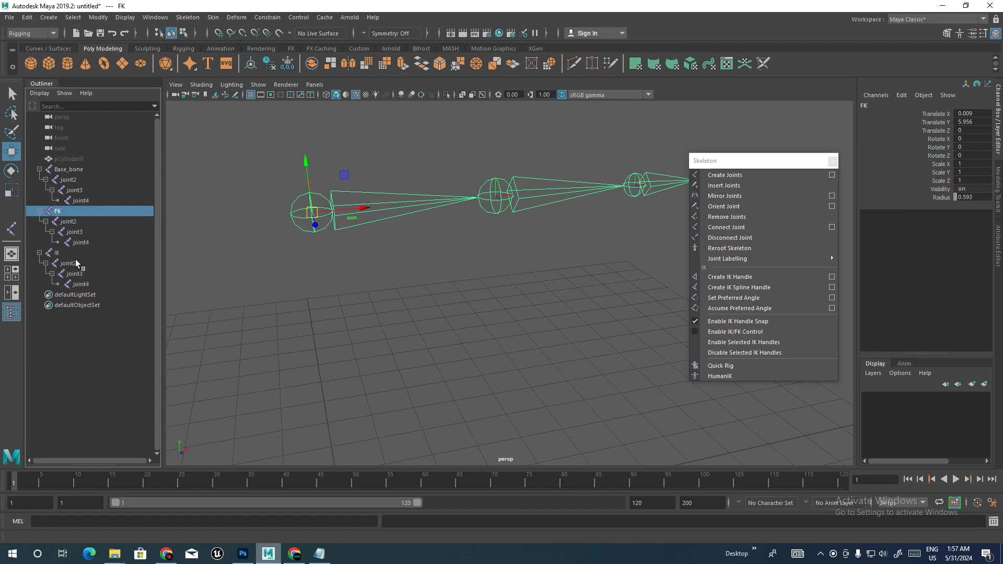
# - Hide the Base_bone and FK chains with all their child joints, leaving out the IK chain
pyautogui.click(65, 167)
pyautogui.keyDown('alt'); pyautogui.moveTo(462, 246); pyautogui.dragTo(428, 276, button='middle'); pyautogui.keyUp('alt')
pyautogui.keyDown('alt'); pyautogui.moveTo(465, 275); pyautogui.dragTo(438, 271); pyautogui.keyUp('alt')
pyautogui.moveTo(439, 271)
pyautogui.keyDown('alt'); pyautogui.mouseDown(button='middle')
pyautogui.moveTo(382, 266)
pyautogui.moveTo(444, 285)
pyautogui.mouseUp(button='middle'); pyautogui.keyUp('alt')
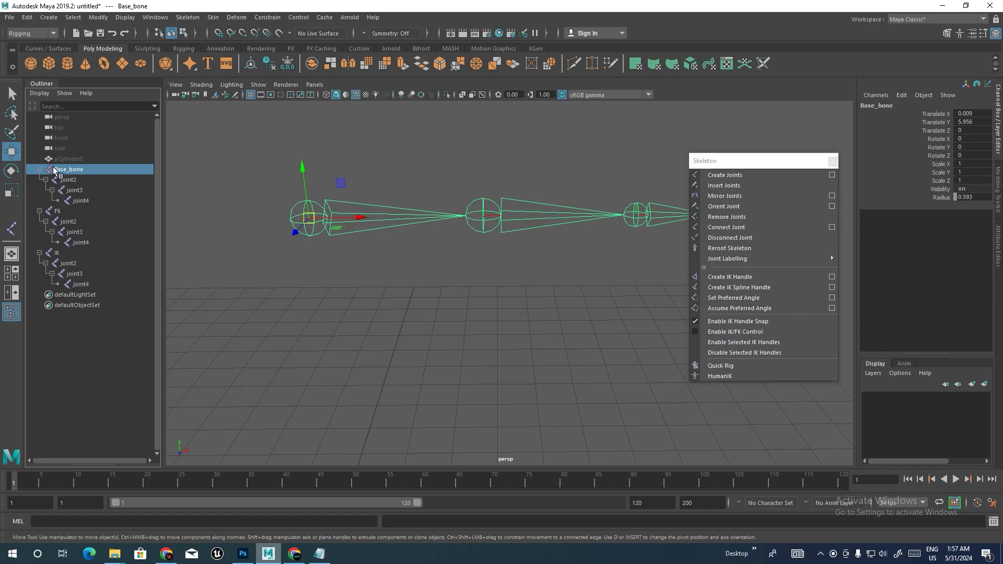
pyautogui.keyDown('shift'); pyautogui.click(59, 211); pyautogui.keyUp('shift')
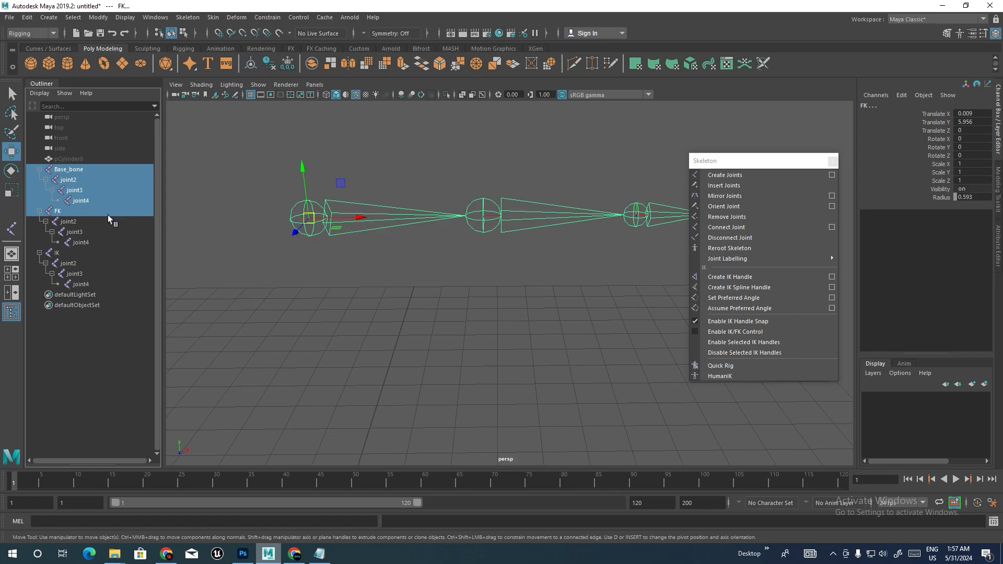
pyautogui.keyDown('shift'); pyautogui.click(76, 241); pyautogui.keyUp('shift')
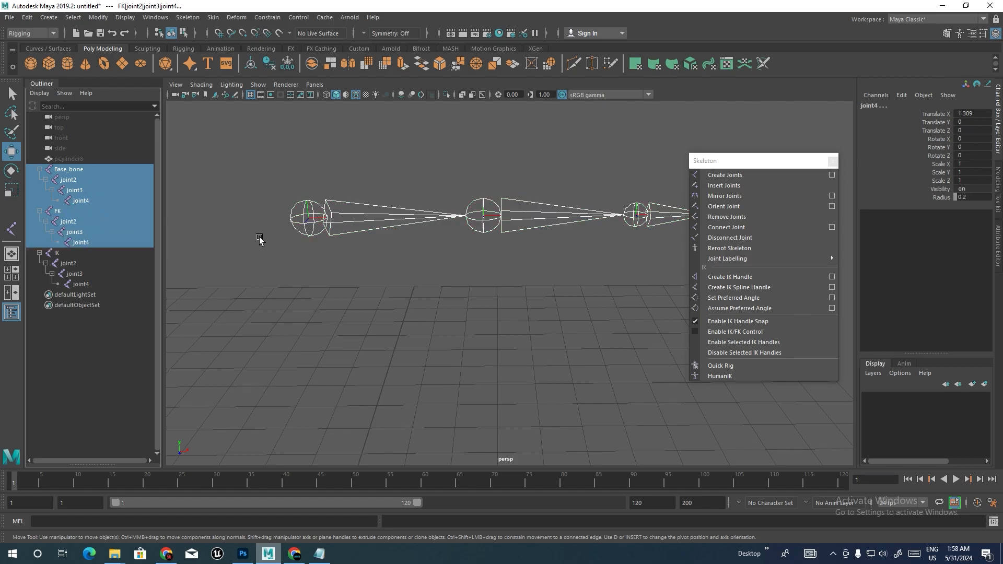
pyautogui.hotkey('ctrl', 'h')
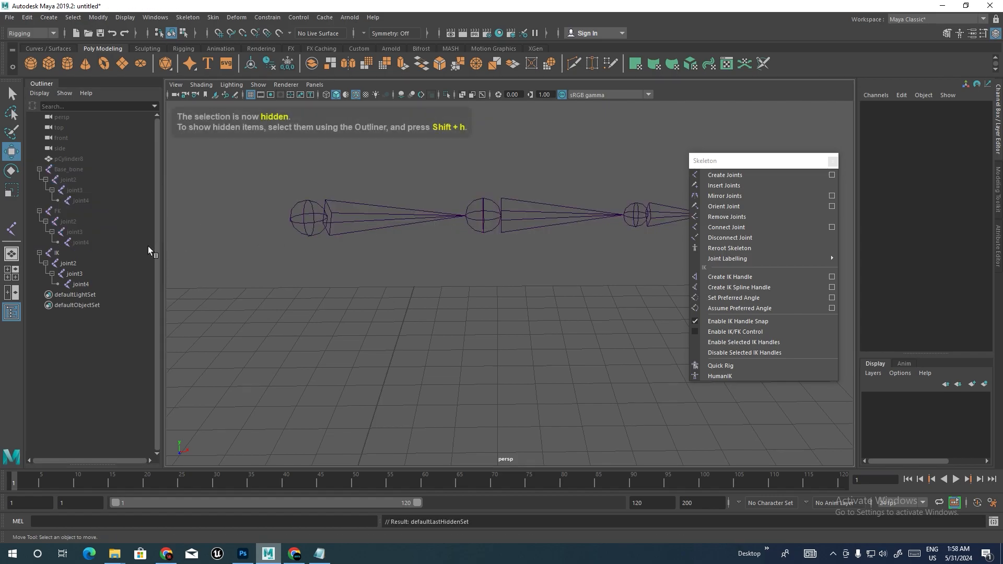
# - Select the IK chain and check the solver settings of the IK Handle tool
pyautogui.click(58, 254)
pyautogui.keyDown('alt'); pyautogui.moveTo(320, 271); pyautogui.dragTo(441, 244); pyautogui.keyUp('alt')
pyautogui.keyDown('alt'); pyautogui.moveTo(376, 260); pyautogui.dragTo(488, 255); pyautogui.keyUp('alt')
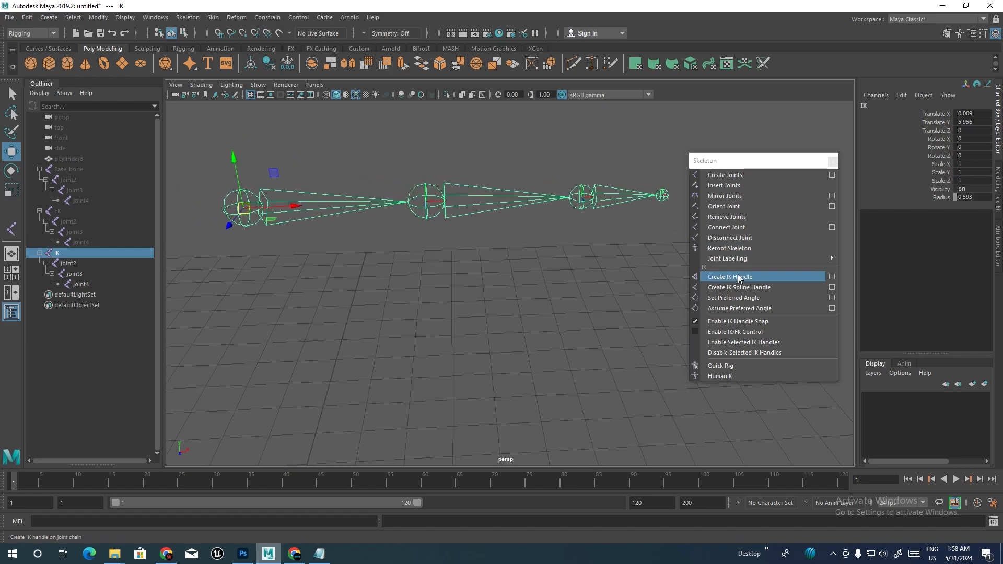
pyautogui.click(833, 278)
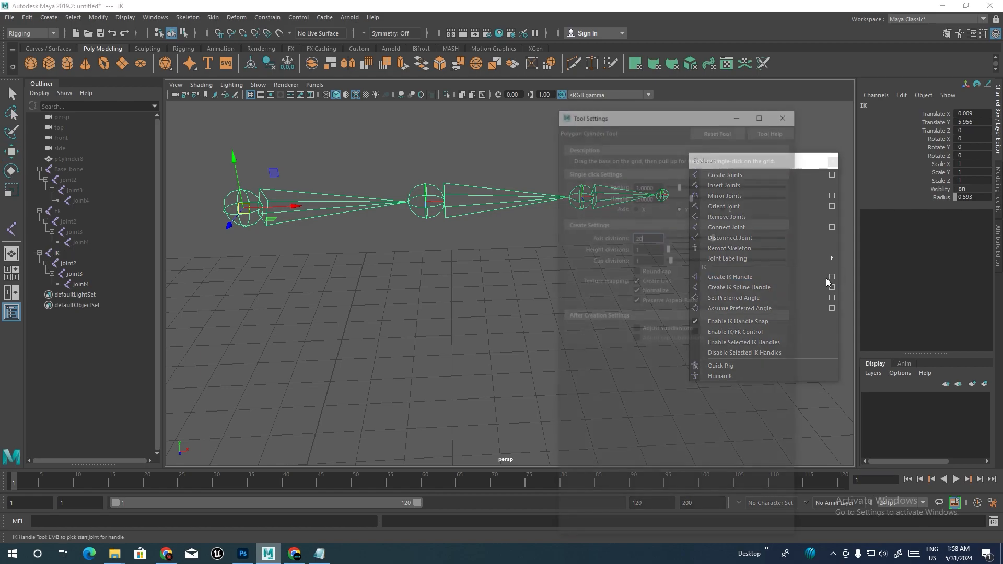
pyautogui.moveTo(597, 115); pyautogui.dragTo(642, 127)
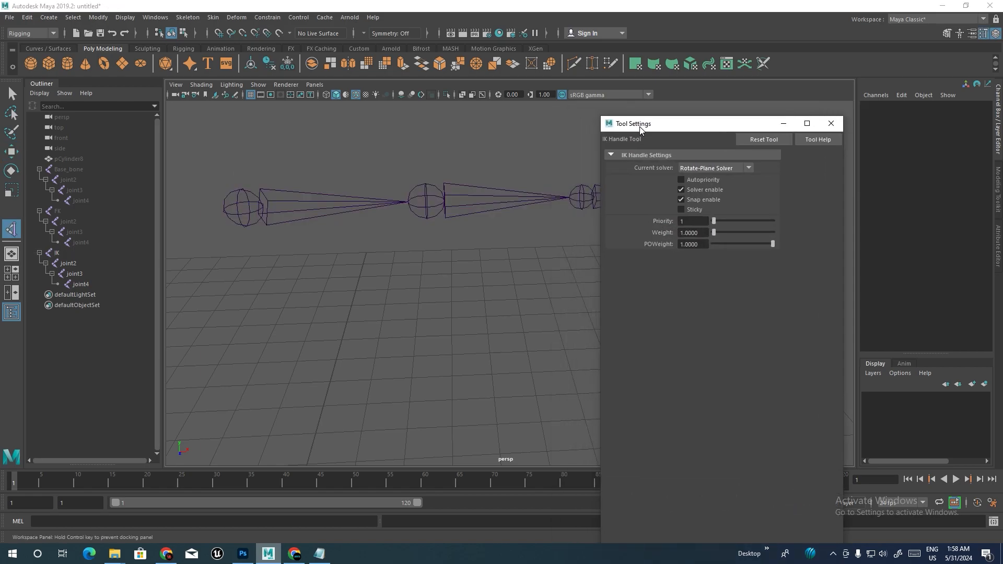
pyautogui.keyDown('alt'); pyautogui.moveTo(460, 219); pyautogui.dragTo(494, 220); pyautogui.keyUp('alt')
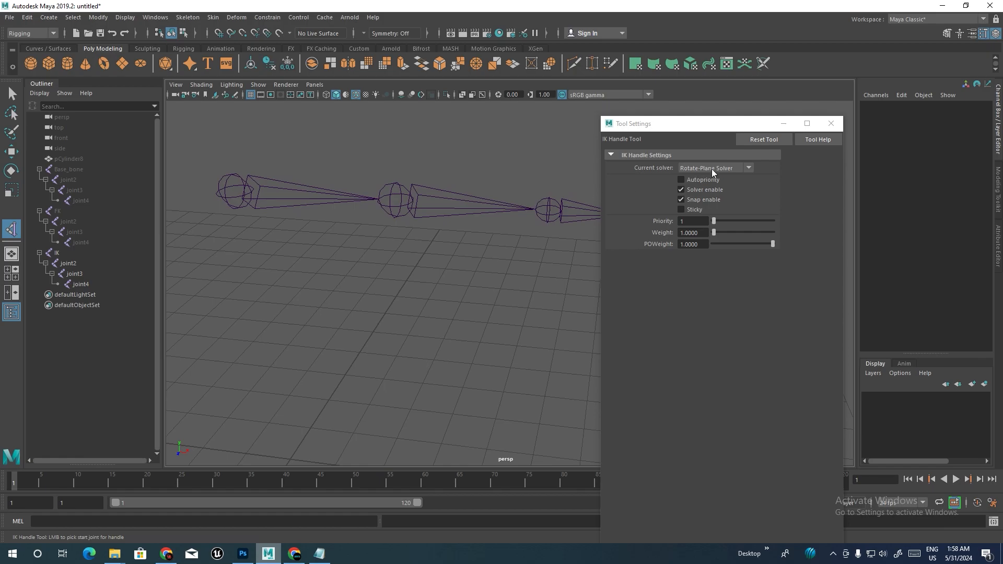
pyautogui.keyDown('alt'); pyautogui.moveTo(403, 212); pyautogui.dragTo(394, 224); pyautogui.keyUp('alt')
# - Select the IK chain's root joint with the Move tool and close the tool settings
pyautogui.press('w')
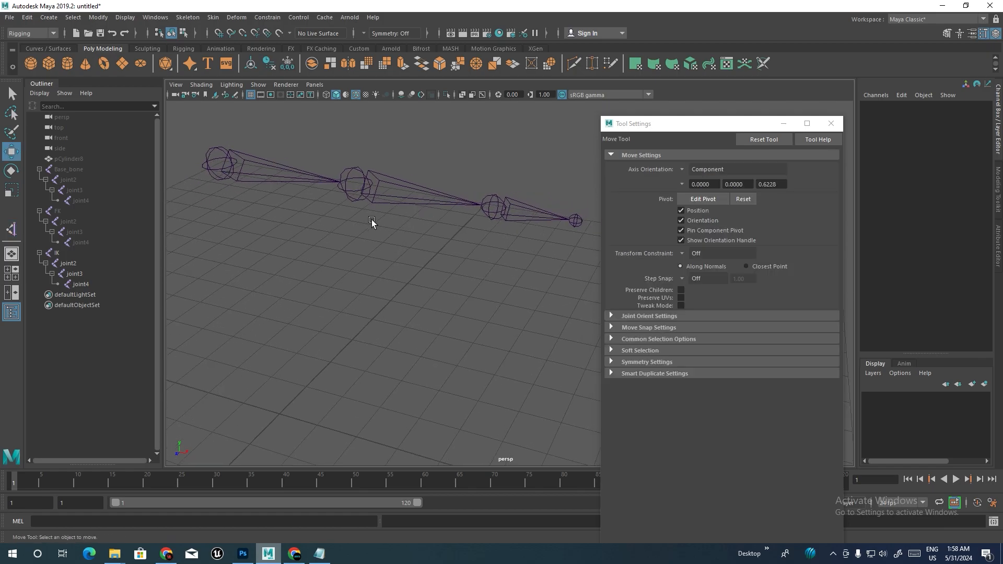
pyautogui.keyDown('alt'); pyautogui.moveTo(371, 214); pyautogui.dragTo(354, 216); pyautogui.keyUp('alt')
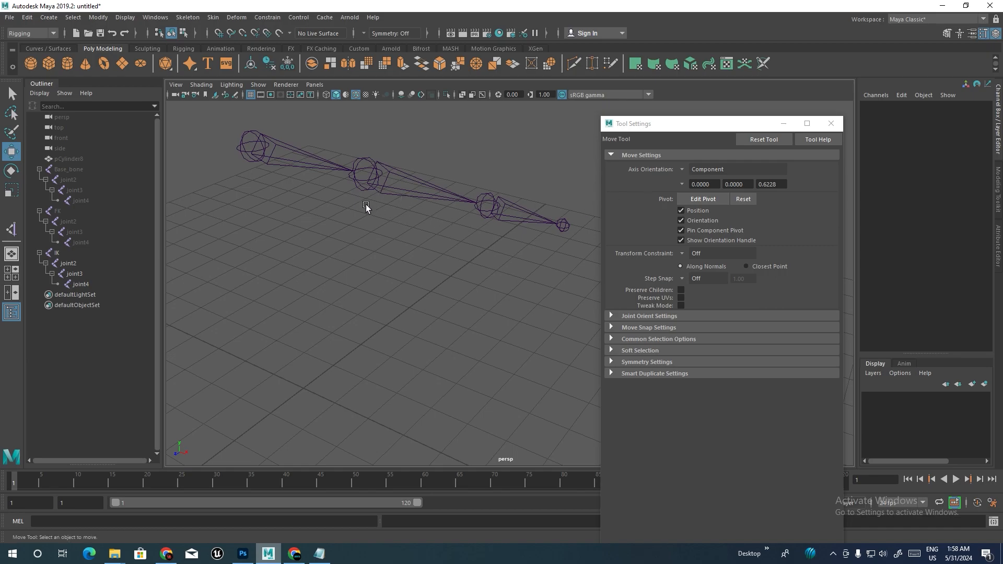
pyautogui.click(261, 151)
pyautogui.keyDown('alt'); pyautogui.moveTo(297, 202); pyautogui.dragTo(385, 209); pyautogui.keyUp('alt')
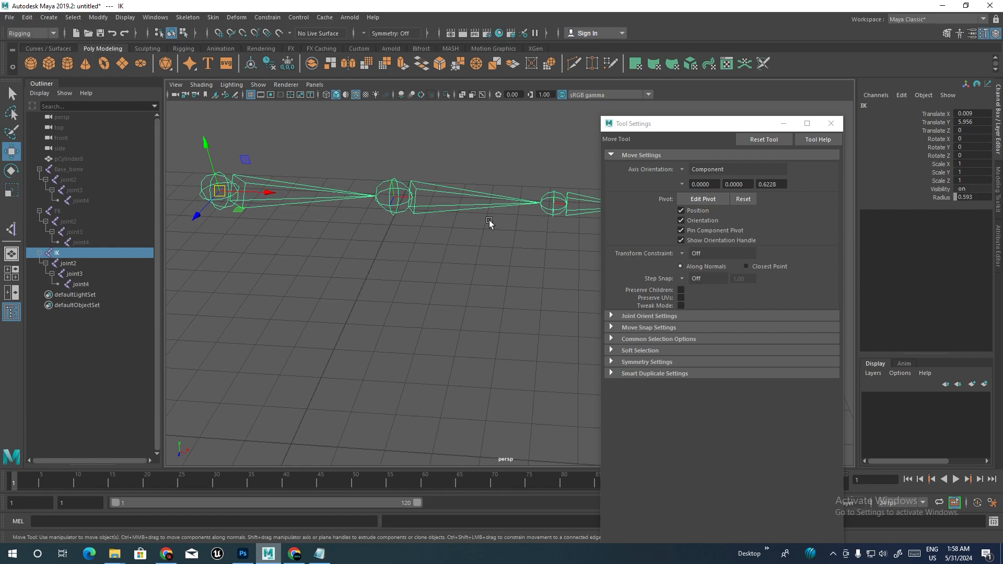
pyautogui.keyDown('alt'); pyautogui.moveTo(480, 239); pyautogui.dragTo(432, 240, button='middle'); pyautogui.keyUp('alt')
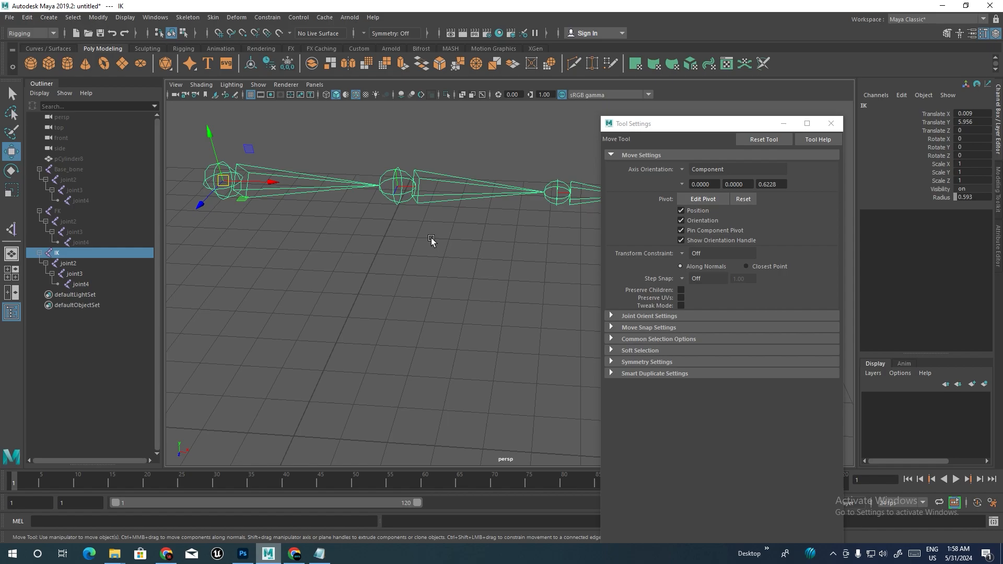
pyautogui.keyDown('alt'); pyautogui.moveTo(385, 226); pyautogui.dragTo(432, 198); pyautogui.keyUp('alt')
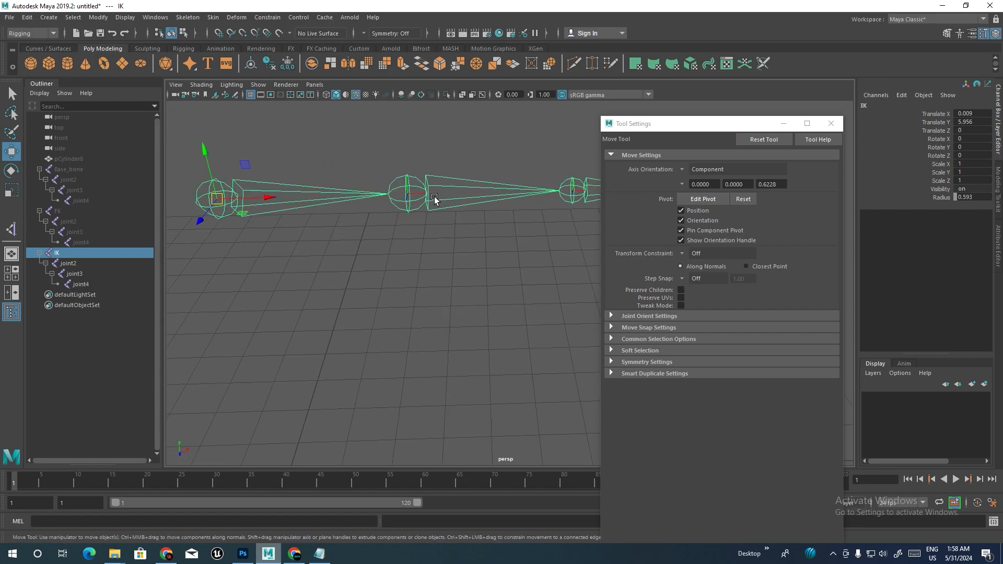
pyautogui.click(830, 124)
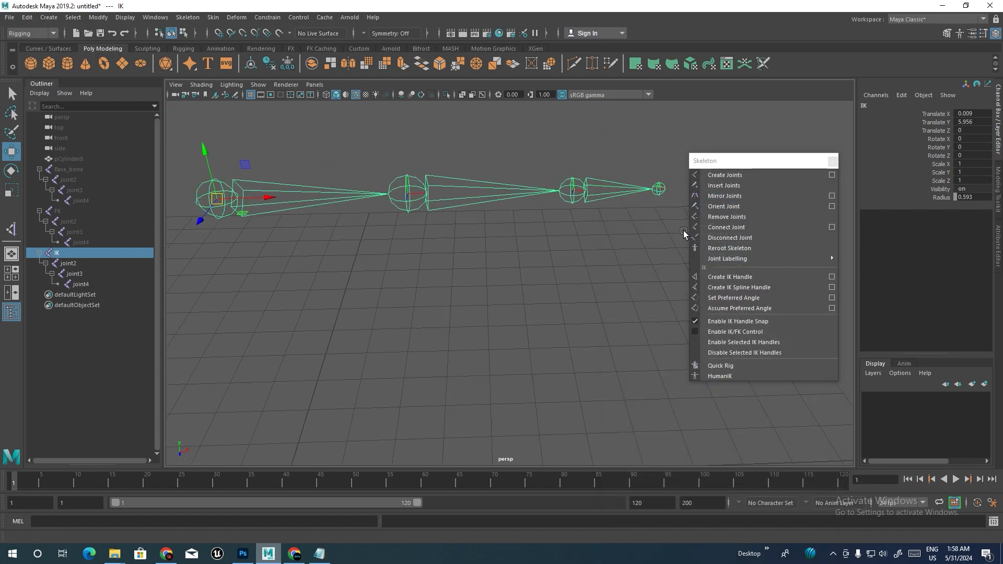
# - Create a Rotate-Plane Solver IK handle from the IK chain's root joint to joint3
pyautogui.click(831, 276)
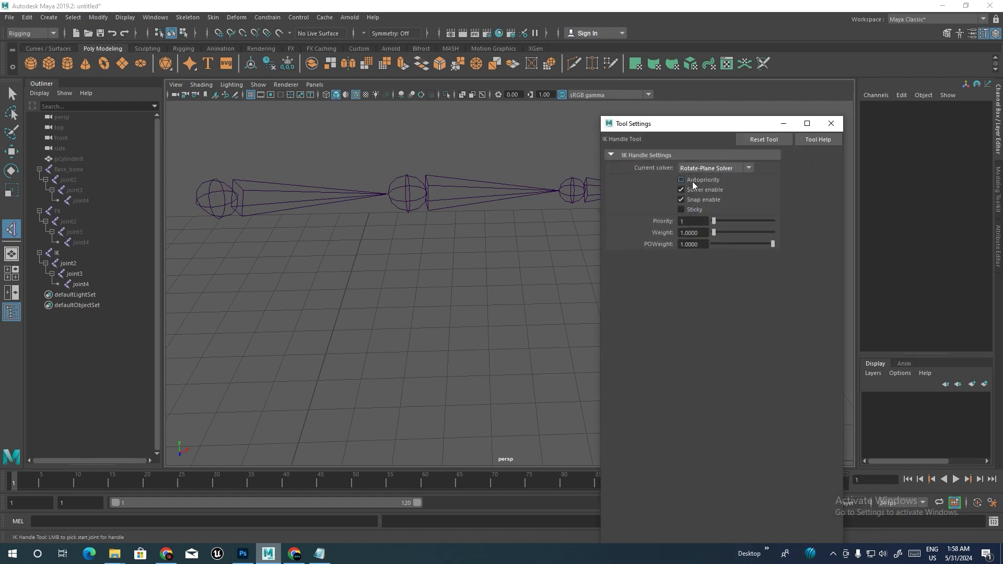
pyautogui.click(830, 124)
pyautogui.click(734, 278)
pyautogui.click(214, 200)
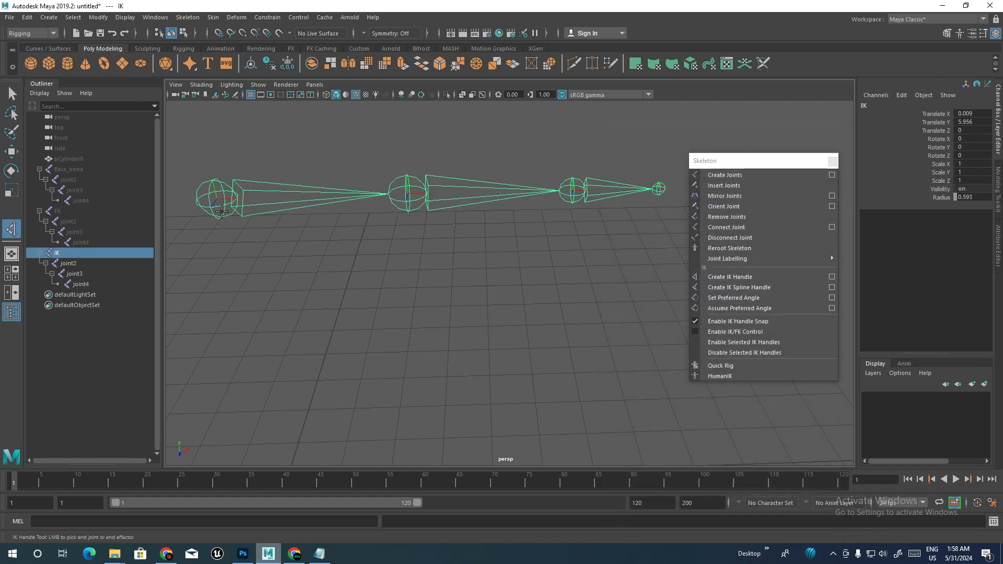
pyautogui.click(573, 189)
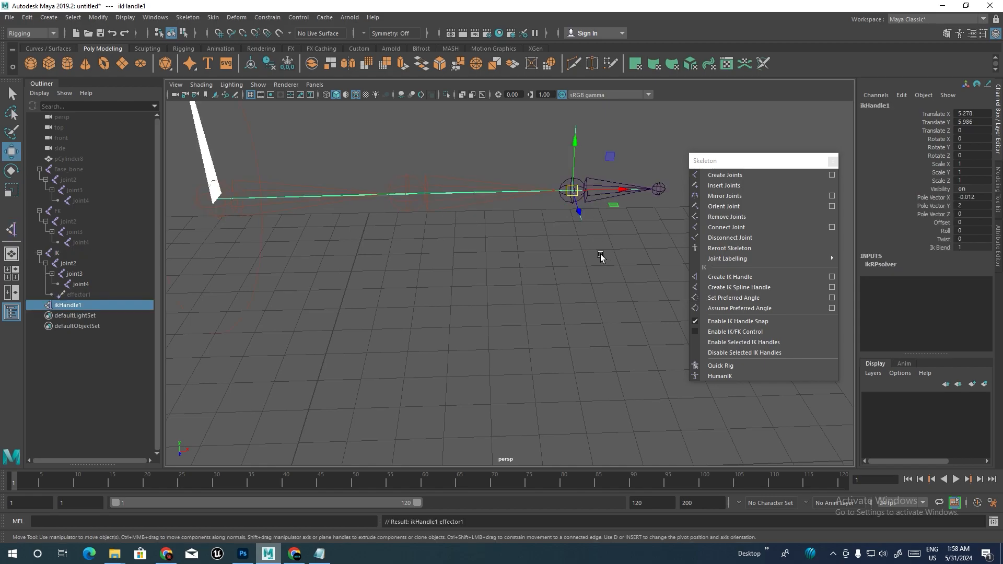
# - Try moving the new IK handle and undo the move
pyautogui.keyDown('alt'); pyautogui.moveTo(562, 257); pyautogui.dragTo(516, 273); pyautogui.keyUp('alt')
pyautogui.moveTo(565, 251); pyautogui.dragTo(494, 226)
pyautogui.hotkey('ctrl', 'z')
pyautogui.keyDown('alt'); pyautogui.moveTo(466, 271); pyautogui.dragTo(513, 249); pyautogui.keyUp('alt')
pyautogui.keyDown('alt'); pyautogui.moveTo(514, 249); pyautogui.dragTo(525, 241, button='middle'); pyautogui.keyUp('alt')
pyautogui.keyDown('alt'); pyautogui.moveTo(525, 241); pyautogui.dragTo(338, 256); pyautogui.keyUp('alt')
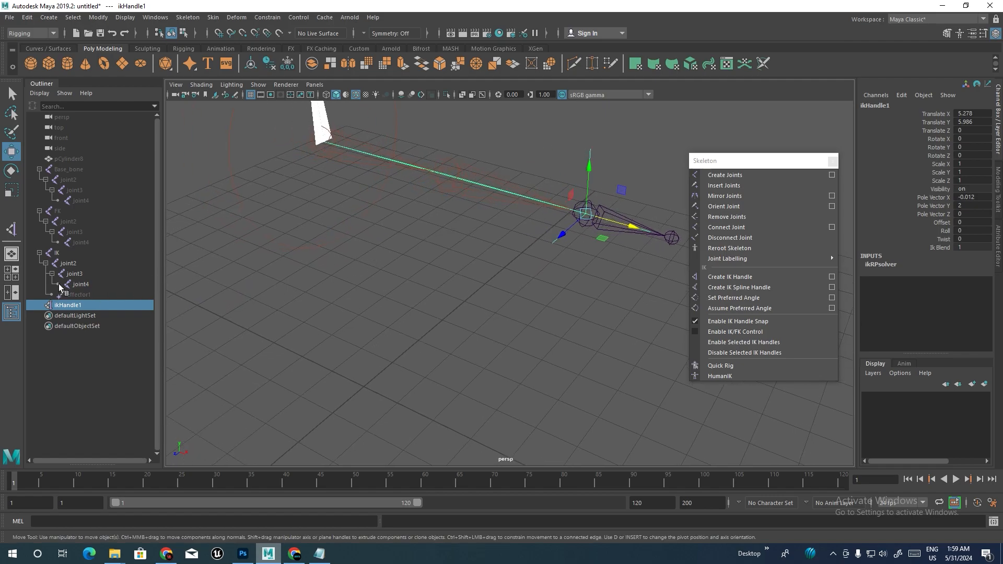
# - Show all hidden objects, and hide the IK chain together with ikHandle1
pyautogui.click(39, 253)
pyautogui.click(58, 253)
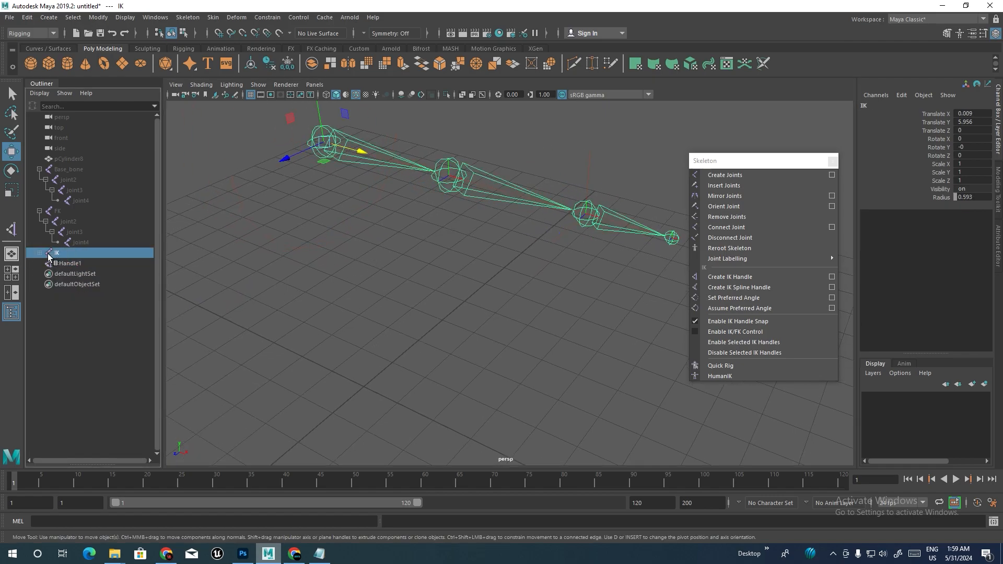
pyautogui.keyDown('ctrl'); pyautogui.click(61, 263); pyautogui.keyUp('ctrl')
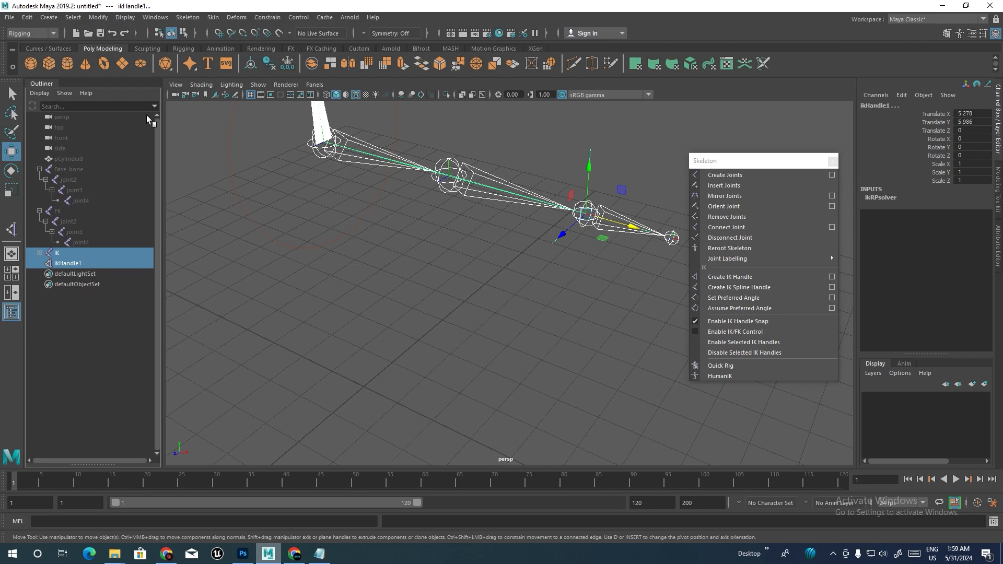
pyautogui.click(119, 18)
pyautogui.moveTo(155, 83)
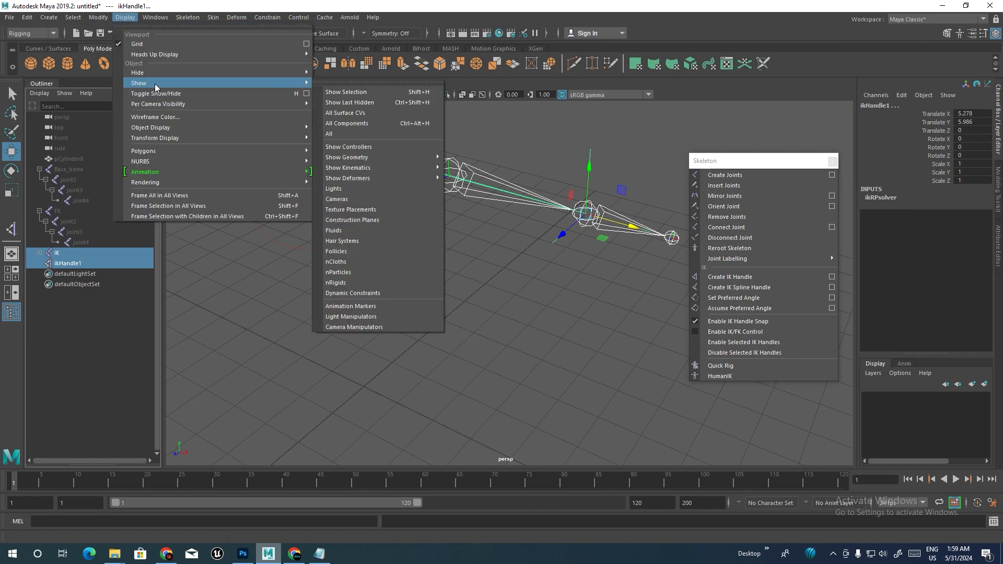
pyautogui.click(343, 134)
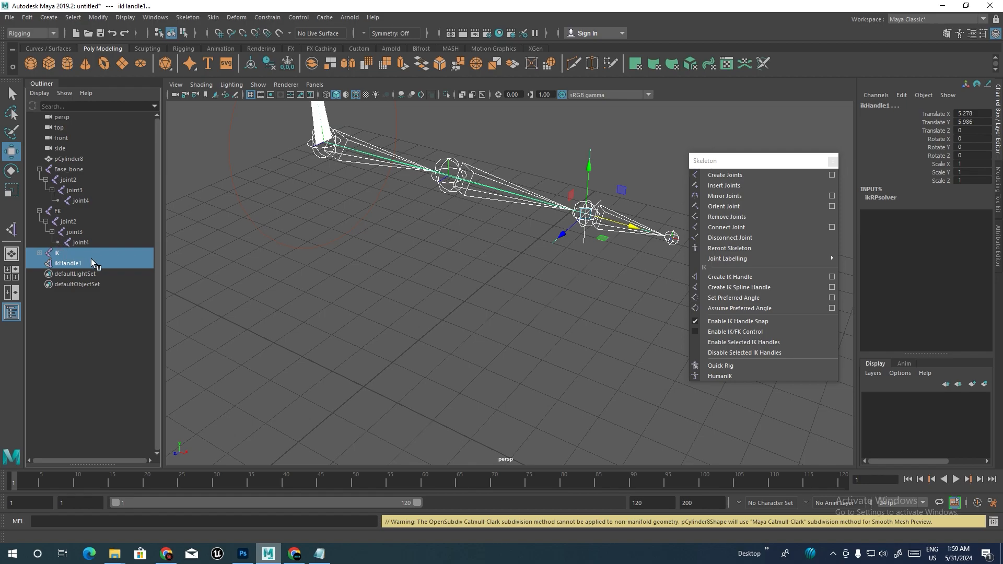
pyautogui.hotkey('ctrl', 'h')
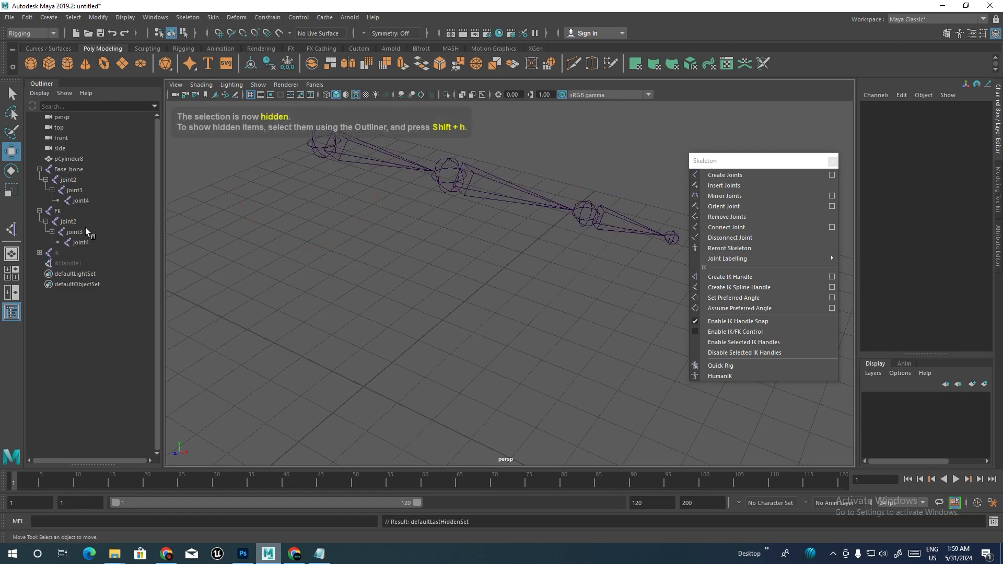
# - Hide the Base_bone root joint together with its joint2, joint3 and joint4
pyautogui.click(67, 169)
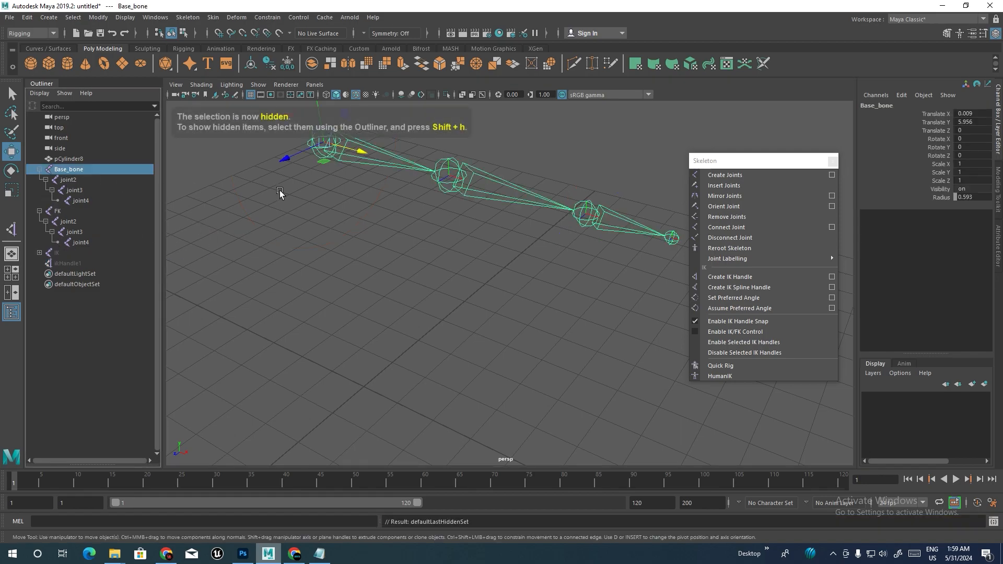
pyautogui.hotkey('ctrl', 'h')
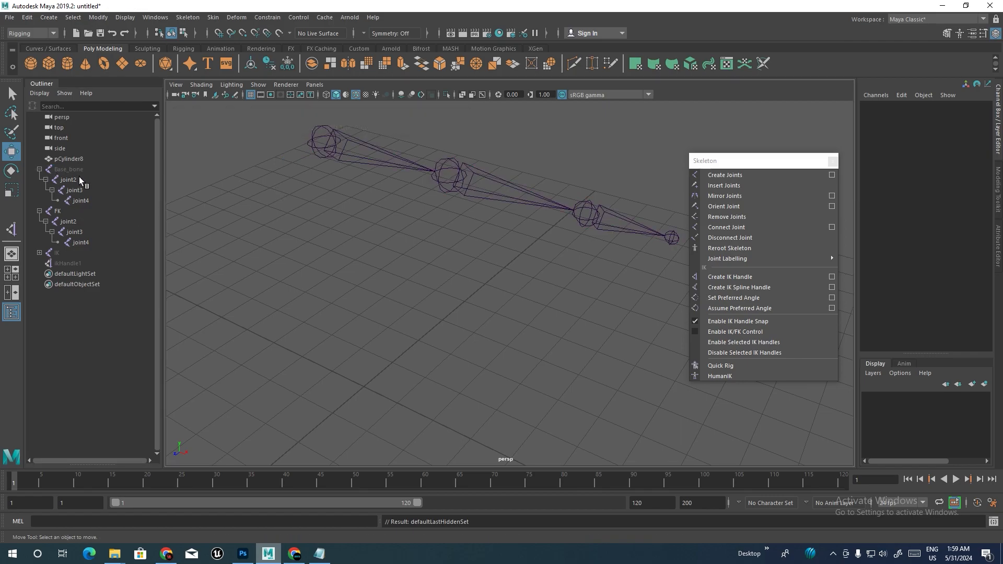
pyautogui.hotkey('ctrl', 'z')
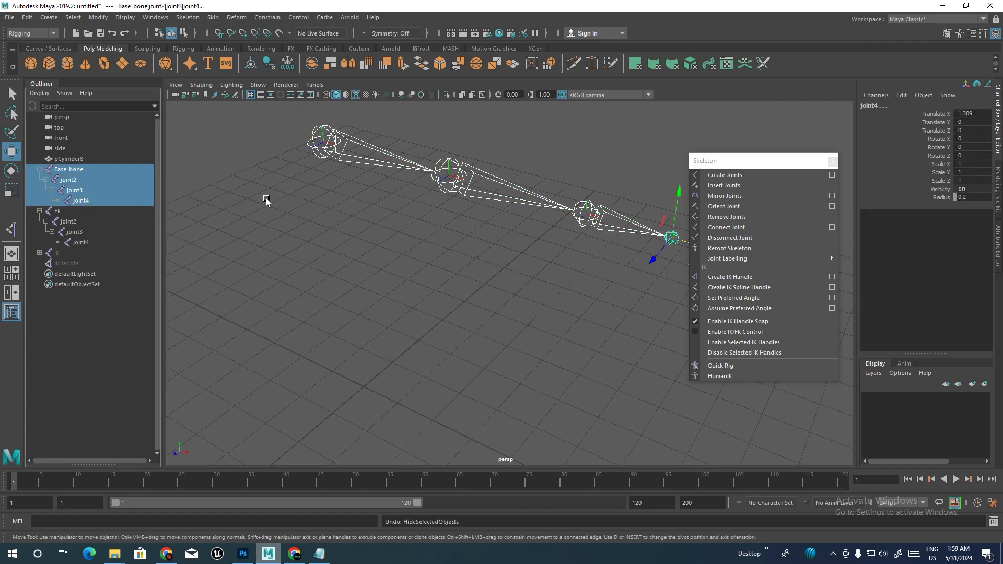
pyautogui.hotkey('ctrl', 'h')
# - Create a NURBS circle as the first FK control and set its Rotate Z to 90
pyautogui.click(49, 211)
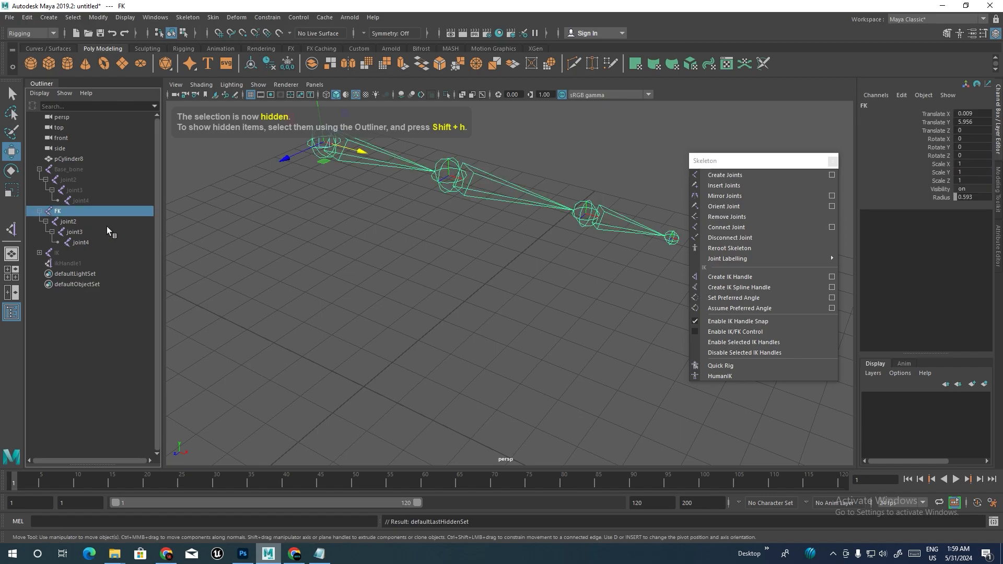
pyautogui.click(58, 49)
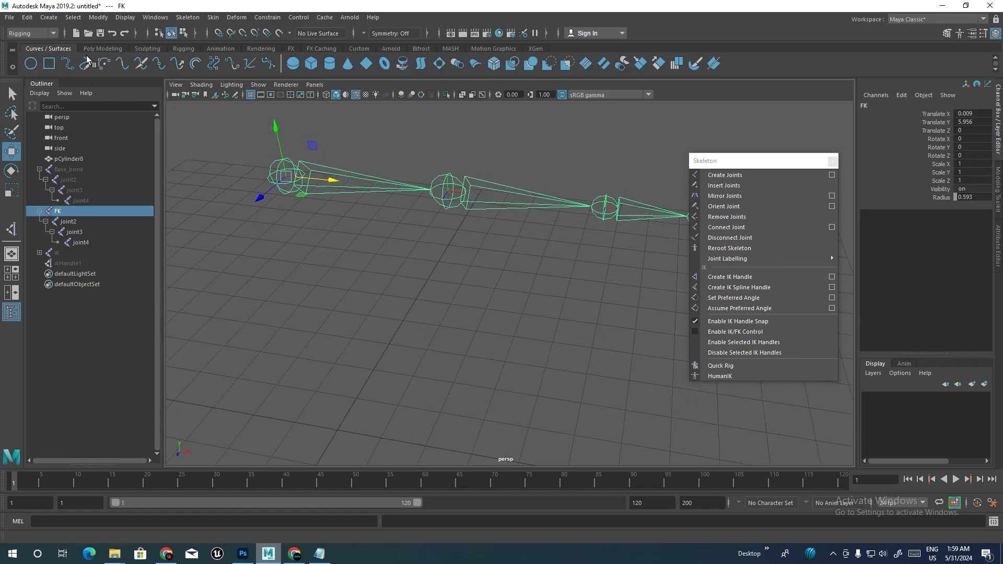
pyautogui.click(32, 64)
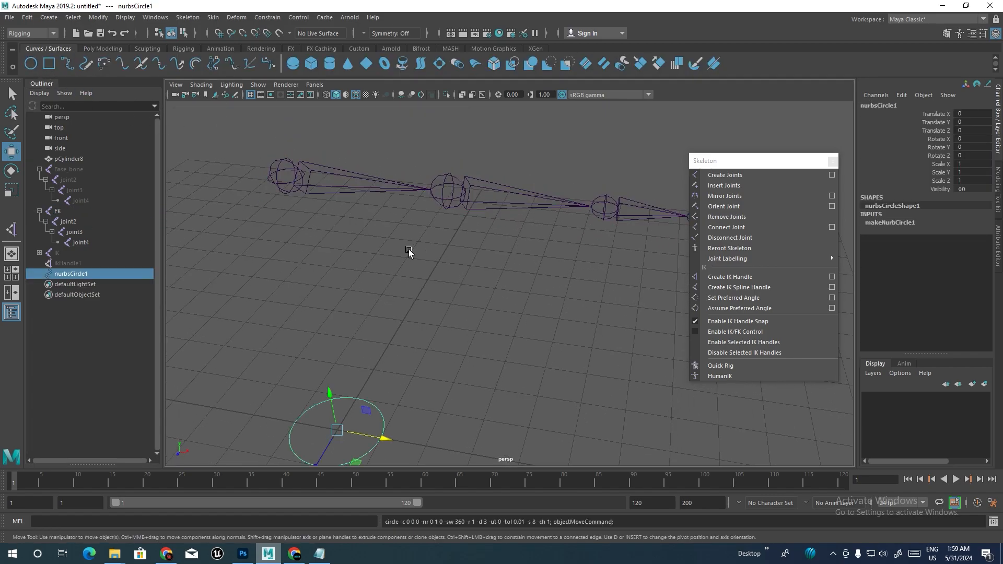
pyautogui.keyDown('alt'); pyautogui.moveTo(409, 249); pyautogui.dragTo(435, 273, button='middle'); pyautogui.keyUp('alt')
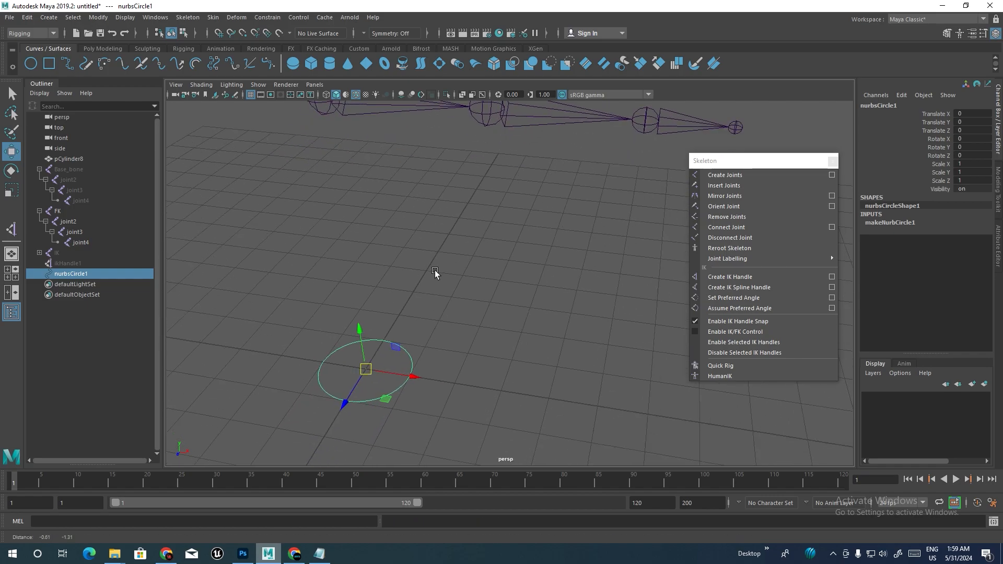
pyautogui.click(962, 139)
pyautogui.click(967, 152)
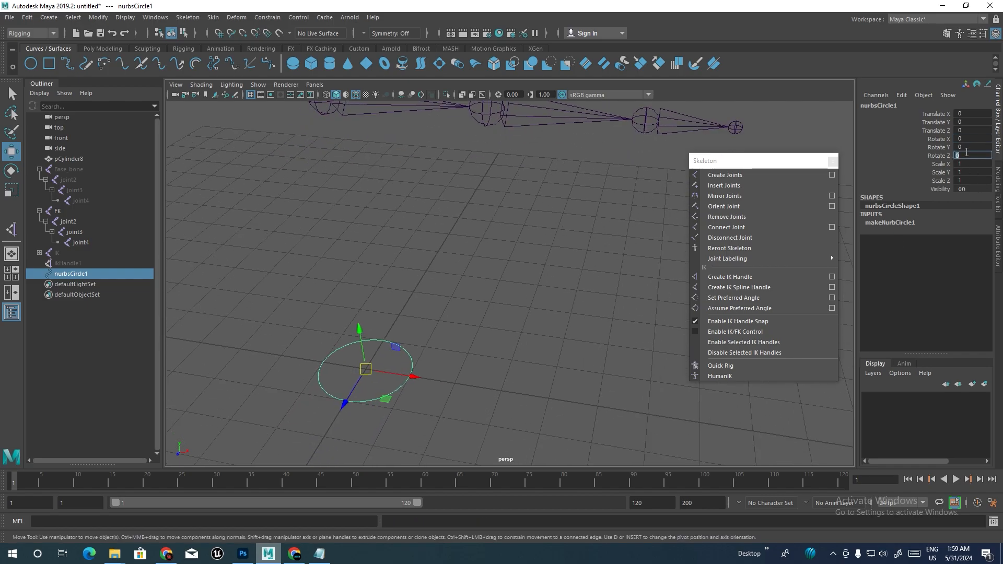
pyautogui.write('90')
pyautogui.press('Return')
# - Snap nurbsCircle1 onto the root joint of the FK chain after undoing the accidental pivot move
pyautogui.keyDown('alt'); pyautogui.moveTo(538, 303); pyautogui.dragTo(426, 332); pyautogui.keyUp('alt')
pyautogui.press('d')
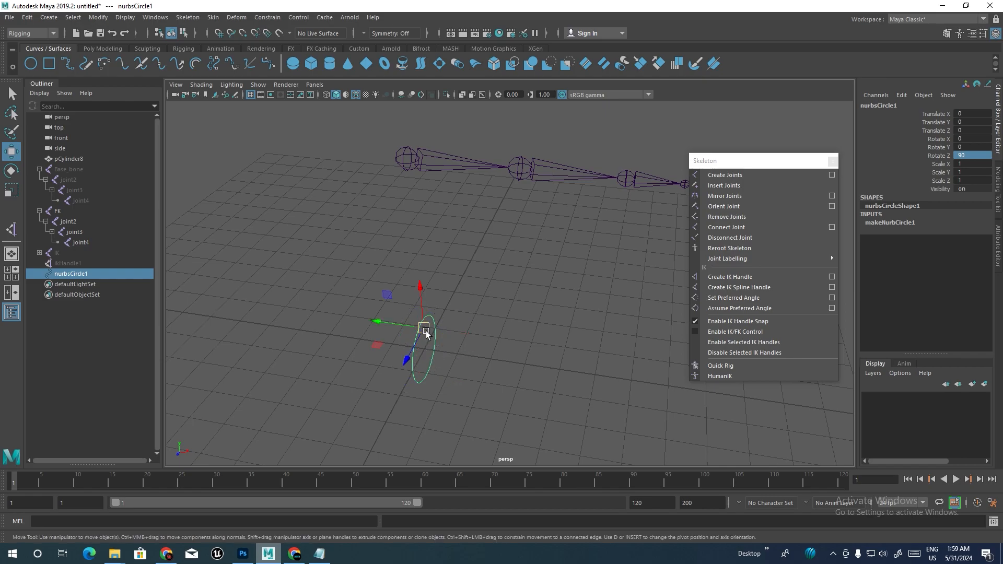
pyautogui.hotkey('ctrl', 'z')
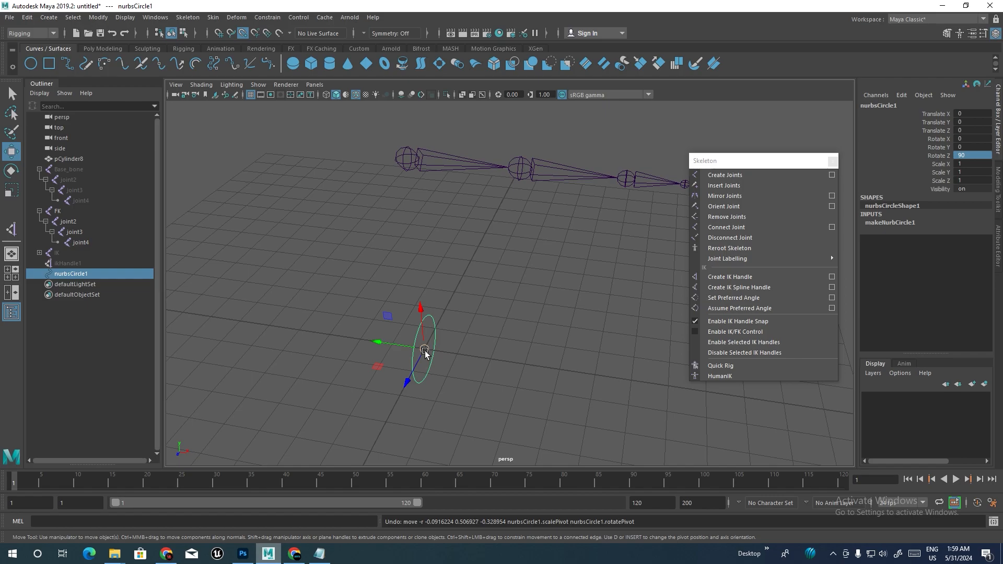
pyautogui.moveTo(425, 351)
pyautogui.mouseDown()
pyautogui.moveTo(400, 204)
pyautogui.moveTo(440, 290)
pyautogui.moveTo(401, 223)
pyautogui.moveTo(431, 243)
pyautogui.mouseUp()
# - Duplicate the control circle onto the FK chain's joint2, and duplicate it again onto joint3
pyautogui.keyDown('shift'); pyautogui.moveTo(310, 189); pyautogui.dragTo(459, 202); pyautogui.keyUp('shift')
pyautogui.moveTo(459, 204)
pyautogui.keyDown('alt'); pyautogui.mouseDown()
pyautogui.moveTo(460, 253)
pyautogui.moveTo(474, 231)
pyautogui.mouseUp(); pyautogui.keyUp('alt')
pyautogui.keyDown('alt'); pyautogui.moveTo(519, 296); pyautogui.dragTo(428, 290); pyautogui.keyUp('alt')
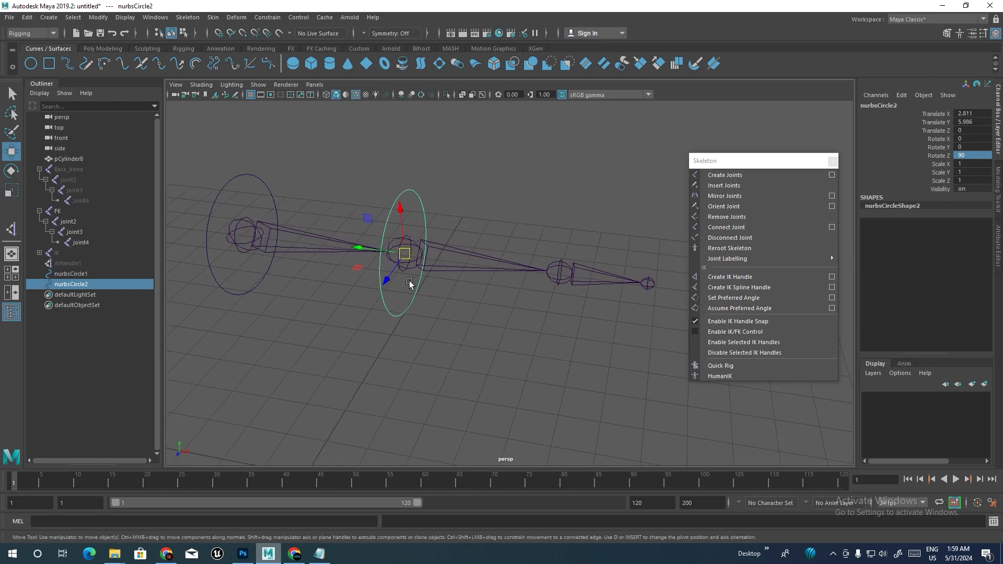
pyautogui.moveTo(368, 250)
pyautogui.keyDown('shift'); pyautogui.mouseDown()
pyautogui.moveTo(486, 259)
pyautogui.moveTo(493, 312)
pyautogui.moveTo(528, 282)
pyautogui.mouseUp(); pyautogui.keyUp('shift')
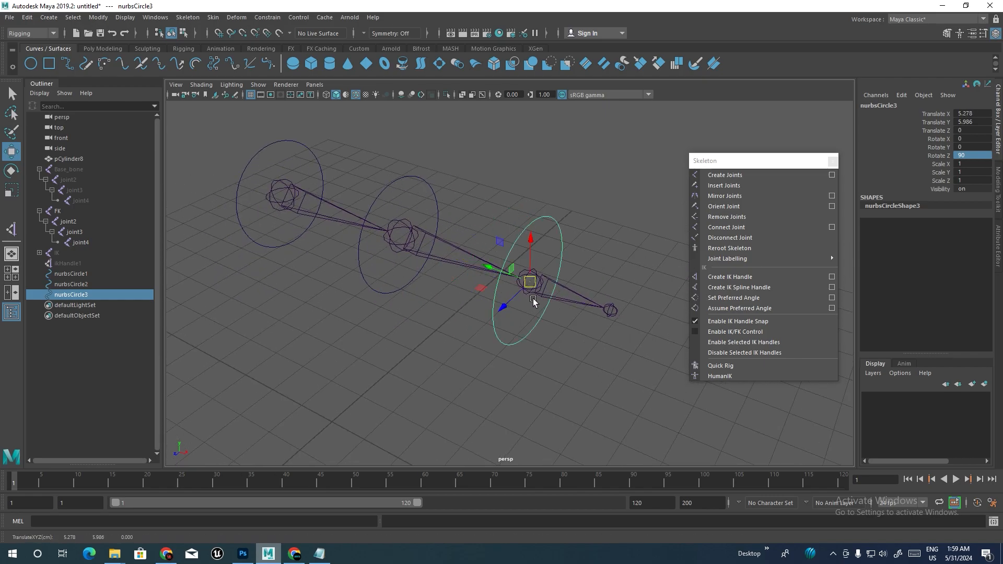
# - Scale the three control circles to about 0.927 at the root, 0.775 at joint2 and 0.688 at joint3
pyautogui.press('r')
pyautogui.moveTo(456, 178); pyautogui.dragTo(410, 206)
pyautogui.moveTo(336, 143); pyautogui.dragTo(285, 200)
pyautogui.press('w')
pyautogui.keyDown('alt'); pyautogui.moveTo(412, 250); pyautogui.dragTo(447, 221, button='middle'); pyautogui.keyUp('alt')
pyautogui.keyDown('alt'); pyautogui.moveTo(447, 221); pyautogui.dragTo(421, 256); pyautogui.keyUp('alt')
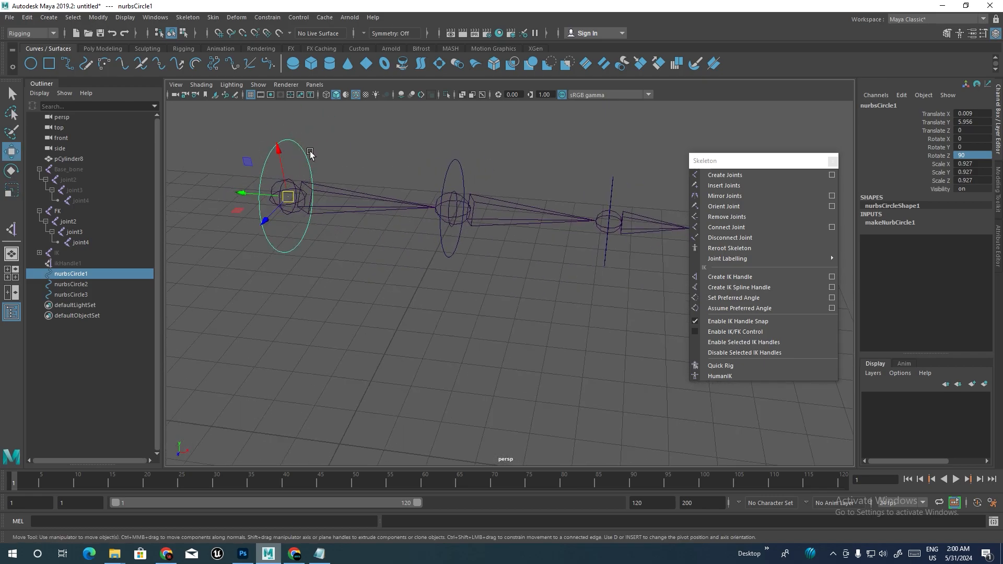
# - Try rotating the control circle at the FK root joint, and clear the selection
pyautogui.click(284, 155)
pyautogui.click(274, 148)
pyautogui.press('e')
pyautogui.moveTo(309, 170); pyautogui.dragTo(367, 181)
pyautogui.press('w')
pyautogui.click(367, 166)
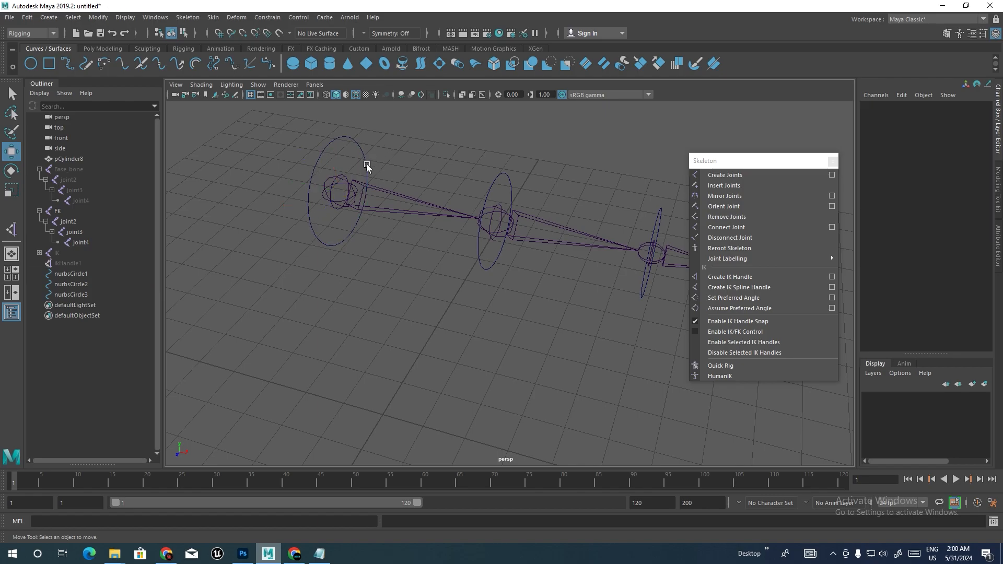
# - Select nurbsCircle1 followed by the FK root joint, and detach the Constrain commands as a floating window
pyautogui.click(334, 183)
pyautogui.click(361, 152)
pyautogui.scroll(3, 344, 181)
pyautogui.scroll(3, 430, 250)
pyautogui.keyDown('shift'); pyautogui.click(340, 195); pyautogui.keyUp('shift')
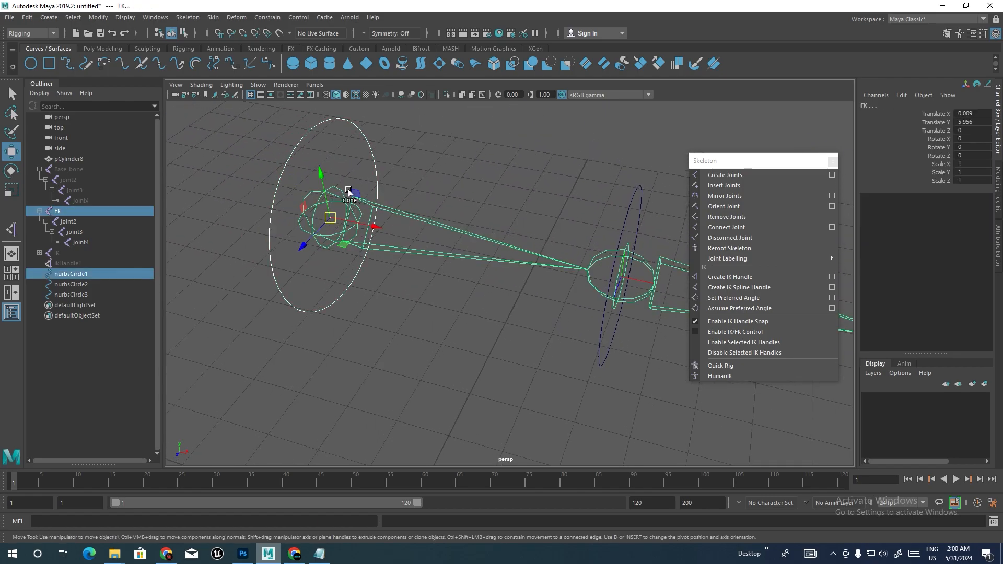
pyautogui.click(267, 17)
pyautogui.click(318, 28)
pyautogui.moveTo(336, 29); pyautogui.dragTo(813, 230)
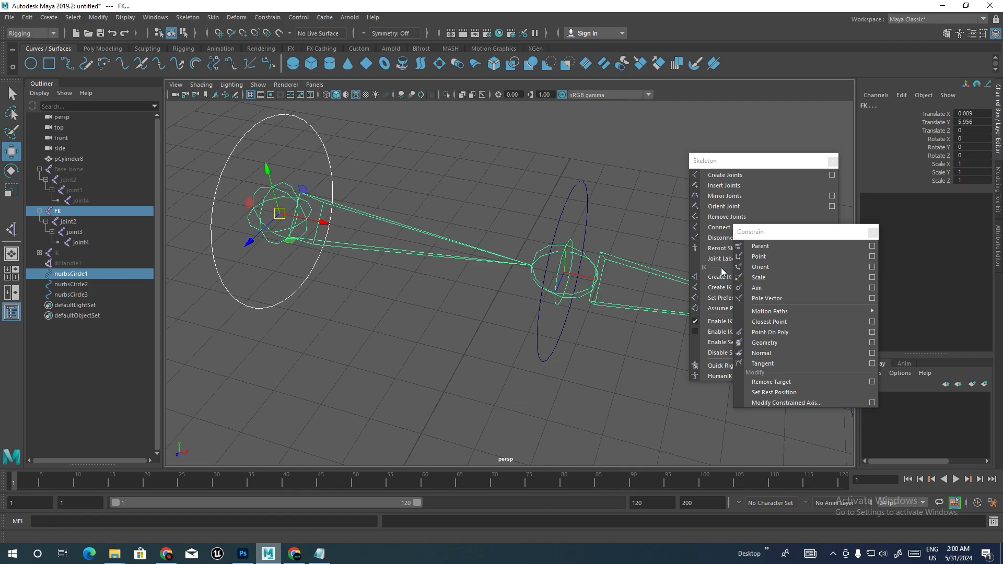
# - Add an orient constraint with Maintain offset enabled, so nurbsCircle1 drives the FK root joint
pyautogui.keyDown('alt'); pyautogui.moveTo(416, 253); pyautogui.dragTo(470, 267); pyautogui.keyUp('alt')
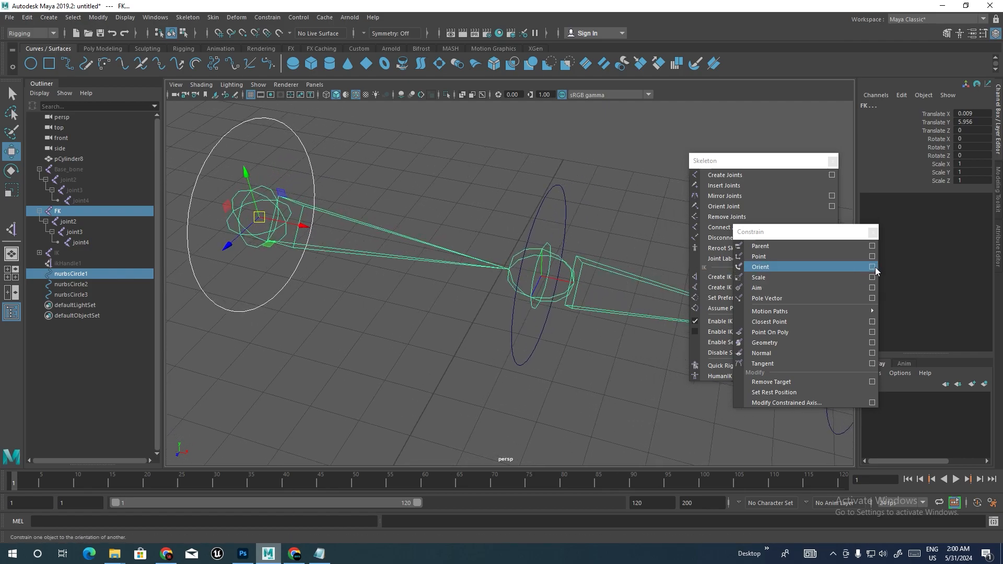
pyautogui.click(872, 267)
pyautogui.click(587, 180)
pyautogui.click(676, 194)
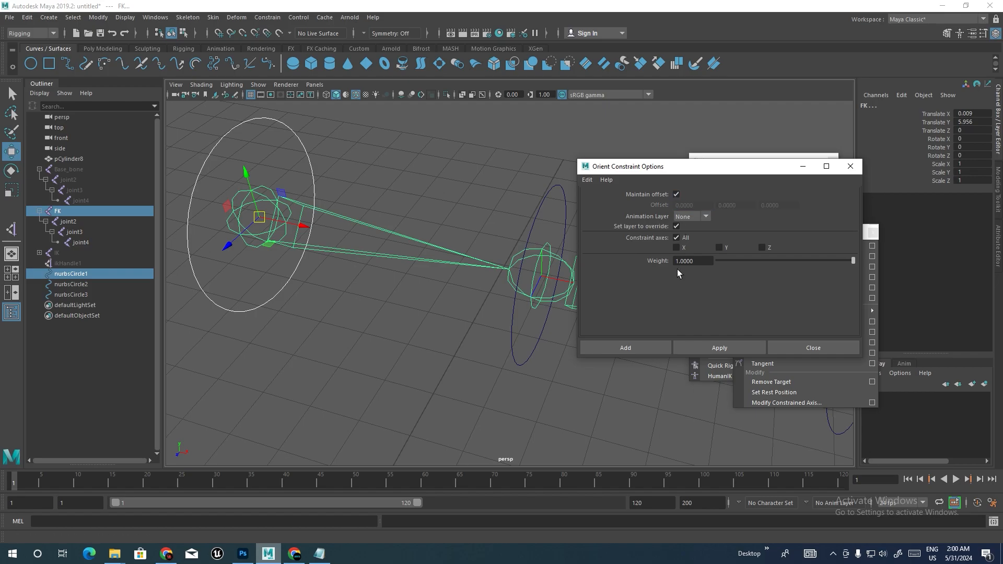
pyautogui.click(623, 348)
# - Test the root orient constraint by rotating nurbsCircle1, and undo the rotation
pyautogui.click(371, 157)
pyautogui.click(274, 165)
pyautogui.press('e')
pyautogui.moveTo(278, 229)
pyautogui.mouseDown()
pyautogui.moveTo(262, 230)
pyautogui.moveTo(293, 223)
pyautogui.moveTo(273, 228)
pyautogui.mouseUp()
pyautogui.hotkey('ctrl', 'z')
# - Orient-constrain the FK chain's joint2 to nurbsCircle2 with the same constraint options
pyautogui.keyDown('alt'); pyautogui.moveTo(326, 260); pyautogui.dragTo(531, 213); pyautogui.keyUp('alt')
pyautogui.click(544, 240)
pyautogui.press('w')
pyautogui.keyDown('alt'); pyautogui.moveTo(534, 282); pyautogui.dragTo(519, 275); pyautogui.keyUp('alt')
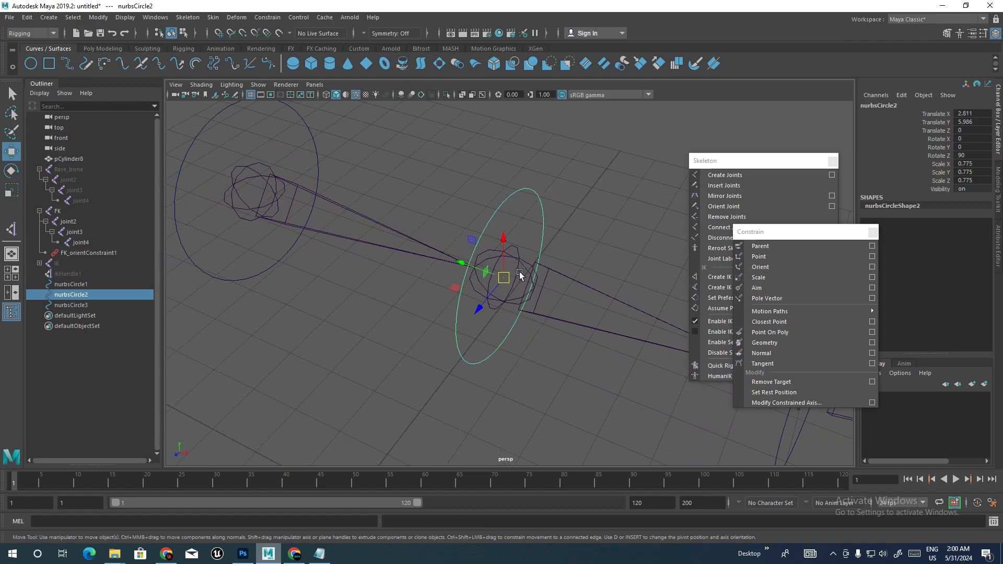
pyautogui.scroll(5, 506, 275)
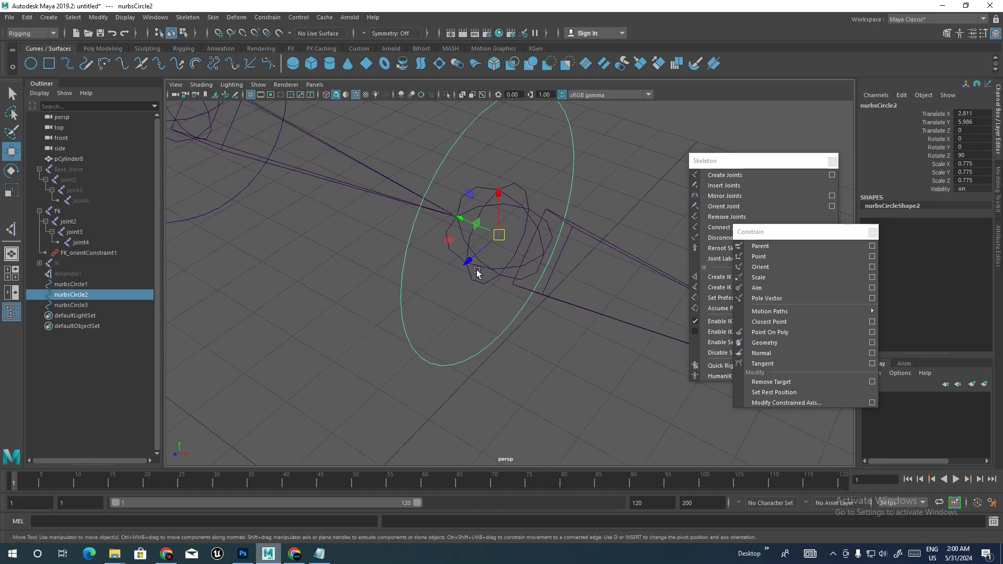
pyautogui.keyDown('alt'); pyautogui.moveTo(477, 272); pyautogui.dragTo(517, 238); pyautogui.keyUp('alt')
pyautogui.keyDown('shift'); pyautogui.click(521, 200); pyautogui.keyUp('shift')
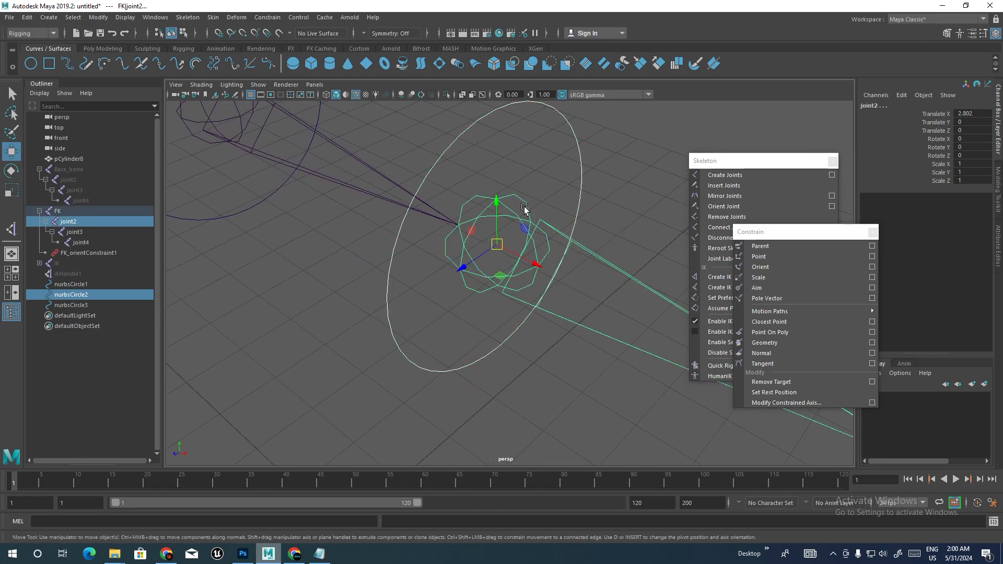
pyautogui.press('g')
# - Orient-constrain the FK chain's joint3 to nurbsCircle3 with the same constraint options
pyautogui.keyDown('alt'); pyautogui.moveTo(528, 208); pyautogui.dragTo(369, 263); pyautogui.keyUp('alt')
pyautogui.click(487, 204)
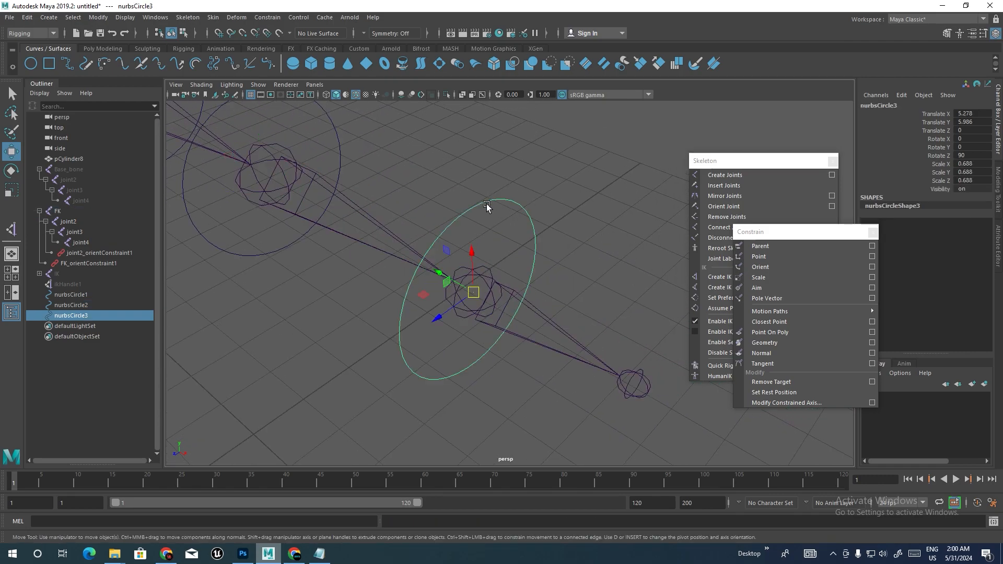
pyautogui.keyDown('shift'); pyautogui.click(487, 267); pyautogui.keyUp('shift')
pyautogui.press('g')
# - Rotate nurbsCircle1 to see how the constrained FK chain and the other circles respond, and undo it
pyautogui.keyDown('alt'); pyautogui.moveTo(488, 268); pyautogui.dragTo(332, 158); pyautogui.keyUp('alt')
pyautogui.click(337, 149)
pyautogui.press('e')
pyautogui.moveTo(327, 218)
pyautogui.mouseDown()
pyautogui.moveTo(342, 214)
pyautogui.moveTo(331, 200)
pyautogui.moveTo(345, 213)
pyautogui.mouseUp()
pyautogui.hotkey('ctrl', 'z')
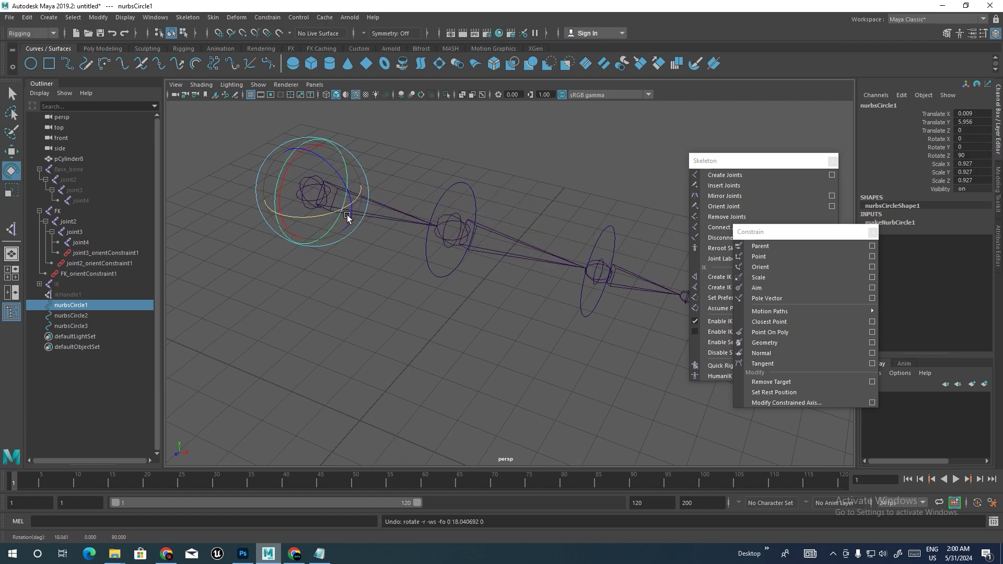
# - Parent nurbsCircle3 under nurbsCircle2, and nurbsCircle2 under nurbsCircle1, to build the FK control hierarchy
pyautogui.keyDown('alt'); pyautogui.moveTo(365, 267); pyautogui.dragTo(435, 202); pyautogui.keyUp('alt')
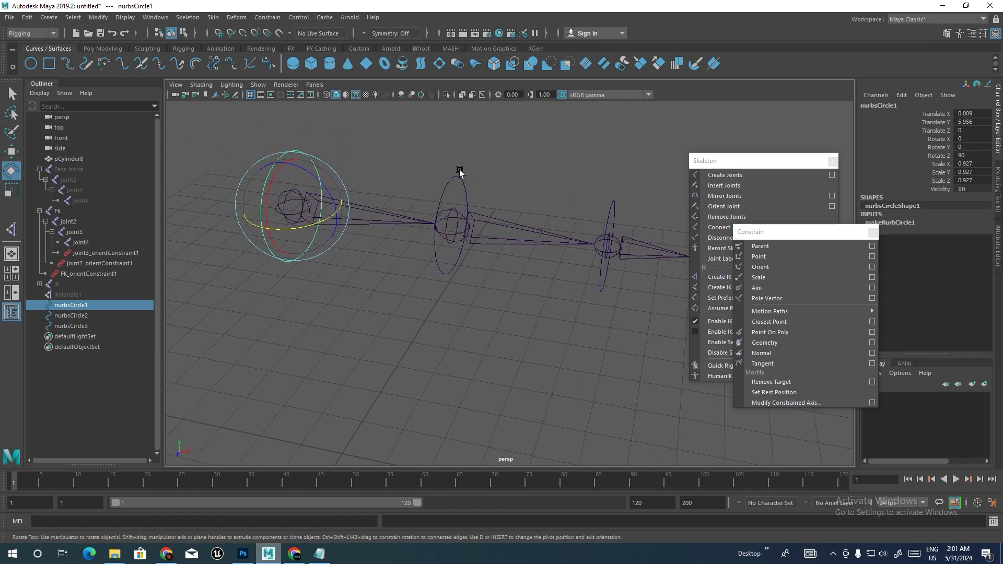
pyautogui.keyDown('alt'); pyautogui.moveTo(475, 197); pyautogui.dragTo(547, 233); pyautogui.keyUp('alt')
pyautogui.press('w')
pyautogui.keyDown('alt'); pyautogui.moveTo(550, 229); pyautogui.dragTo(531, 215, button='middle'); pyautogui.keyUp('alt')
pyautogui.click(531, 247)
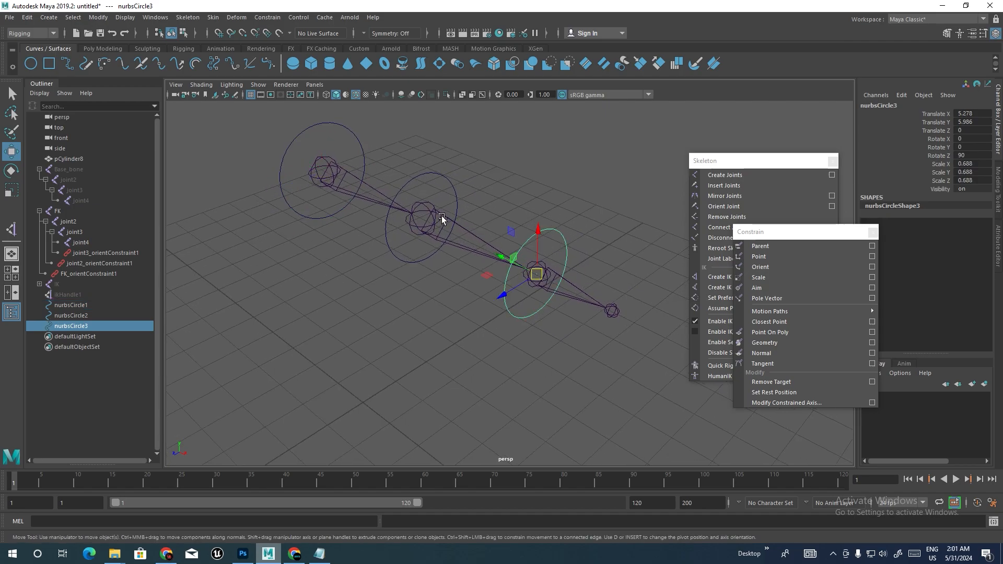
pyautogui.click(434, 179)
pyautogui.hotkey('ctrl', 'z')
pyautogui.click(477, 162)
pyautogui.click(421, 183)
pyautogui.keyDown('shift'); pyautogui.click(358, 145); pyautogui.keyUp('shift')
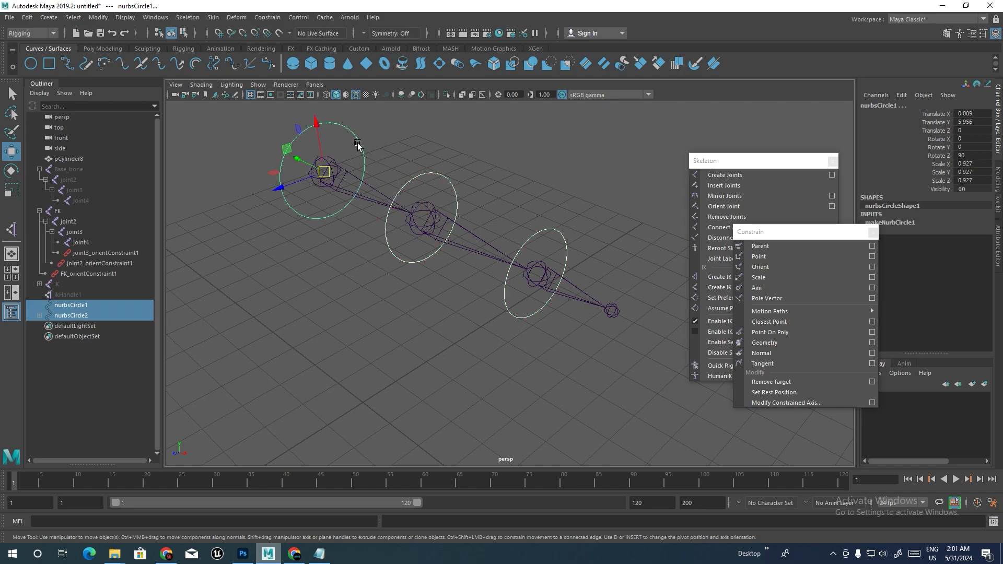
# - Test the parented FK controls by rotating nurbsCircle1 and nurbsCircle2, undoing each rotation
pyautogui.click(363, 162)
pyautogui.click(349, 146)
pyautogui.press('e')
pyautogui.moveTo(340, 195); pyautogui.dragTo(293, 187)
pyautogui.hotkey('ctrl', 'z')
pyautogui.moveTo(471, 164); pyautogui.dragTo(425, 186)
pyautogui.moveTo(418, 243)
pyautogui.mouseDown()
pyautogui.moveTo(390, 245)
pyautogui.moveTo(417, 243)
pyautogui.mouseUp()
pyautogui.press('w')
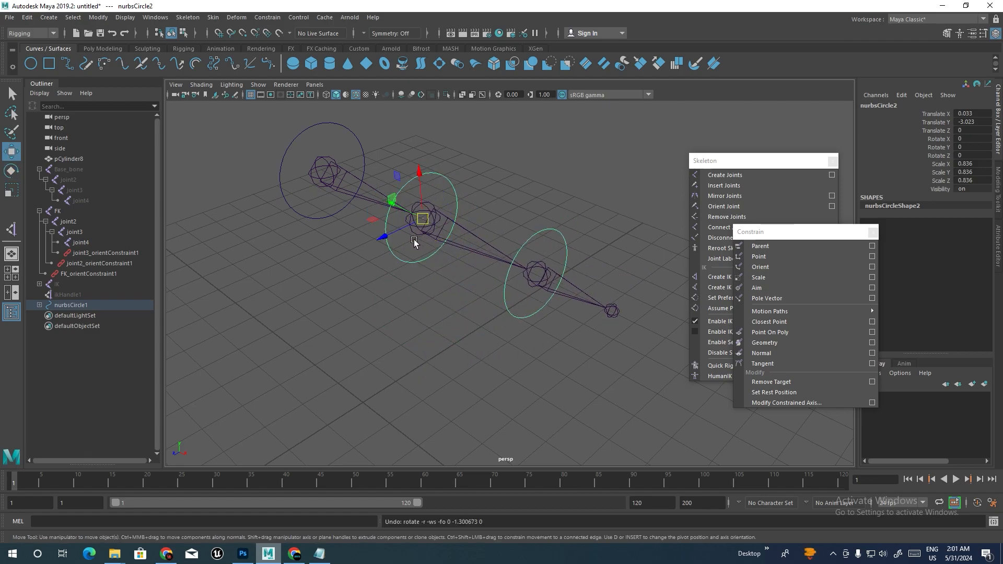
pyautogui.hotkey('ctrl', 'z')
# - Collapse the FK hierarchy in the Outliner, show all hidden objects, and clear the selection
pyautogui.keyDown('alt'); pyautogui.moveTo(421, 232); pyautogui.dragTo(422, 231, button='middle'); pyautogui.keyUp('alt')
pyautogui.click(39, 211)
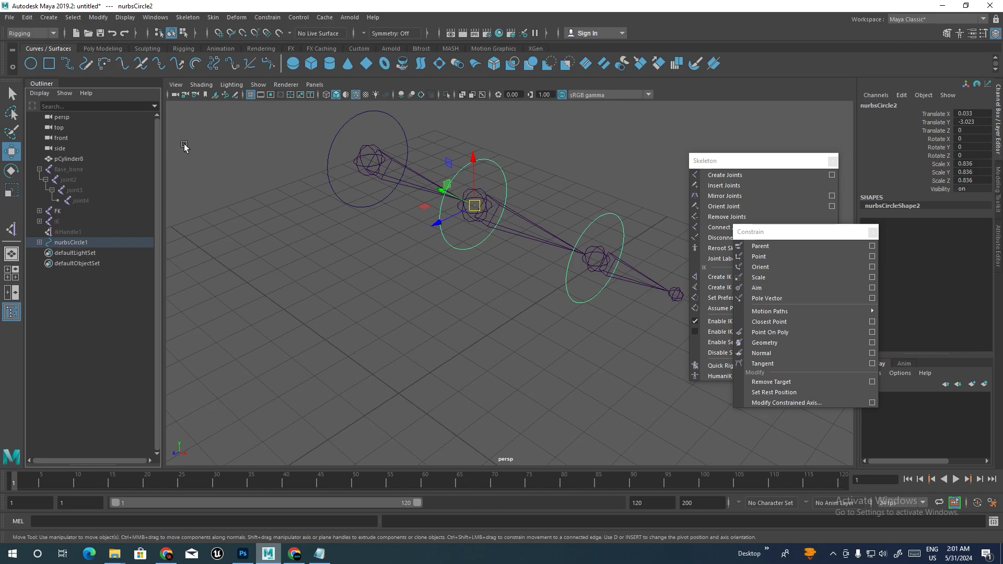
pyautogui.click(125, 17)
pyautogui.moveTo(143, 85)
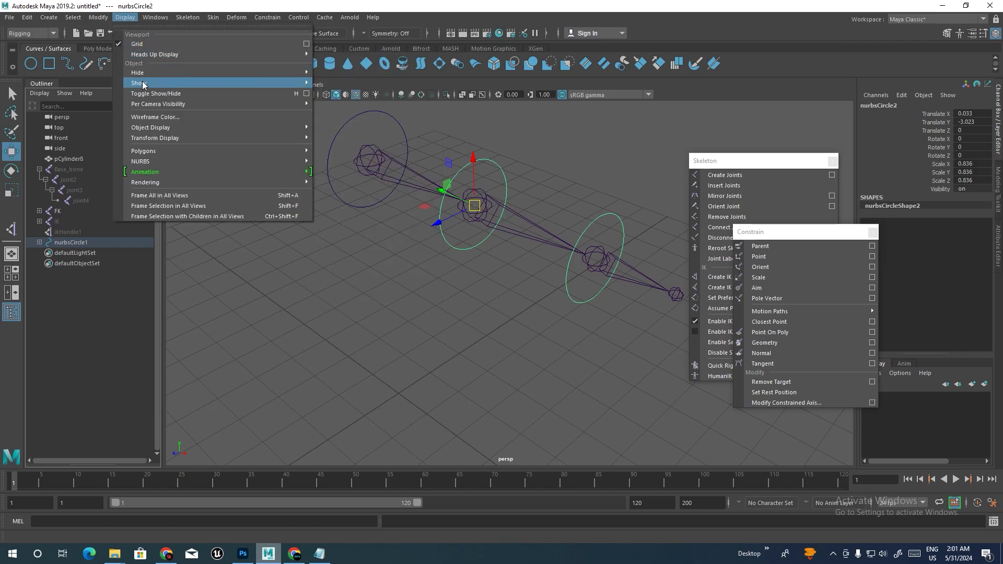
pyautogui.click(334, 134)
pyautogui.scroll(-3, 440, 256)
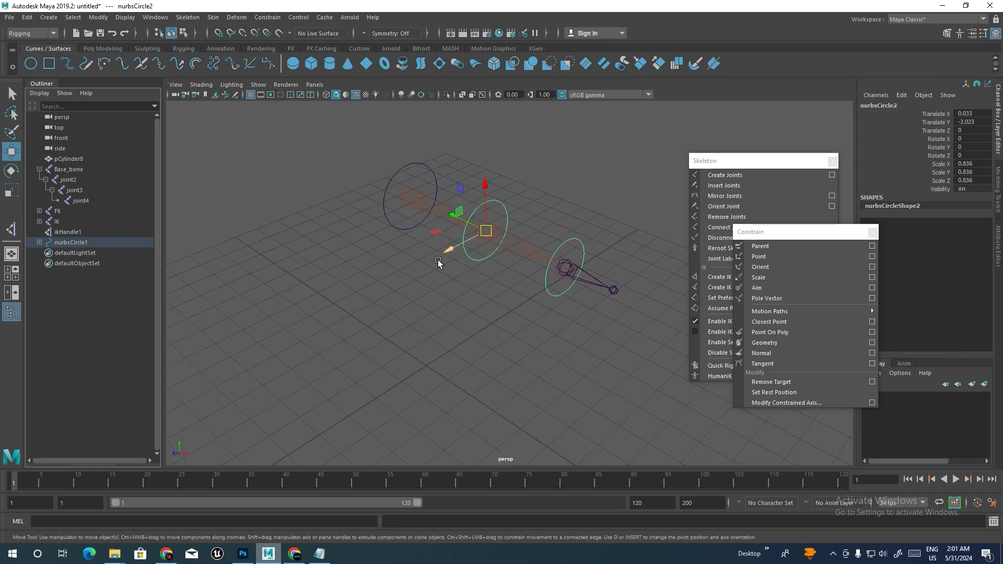
pyautogui.moveTo(431, 274)
pyautogui.keyDown('alt'); pyautogui.mouseDown()
pyautogui.moveTo(465, 274)
pyautogui.moveTo(447, 269)
pyautogui.mouseUp(); pyautogui.keyUp('alt')
pyautogui.click(459, 266)
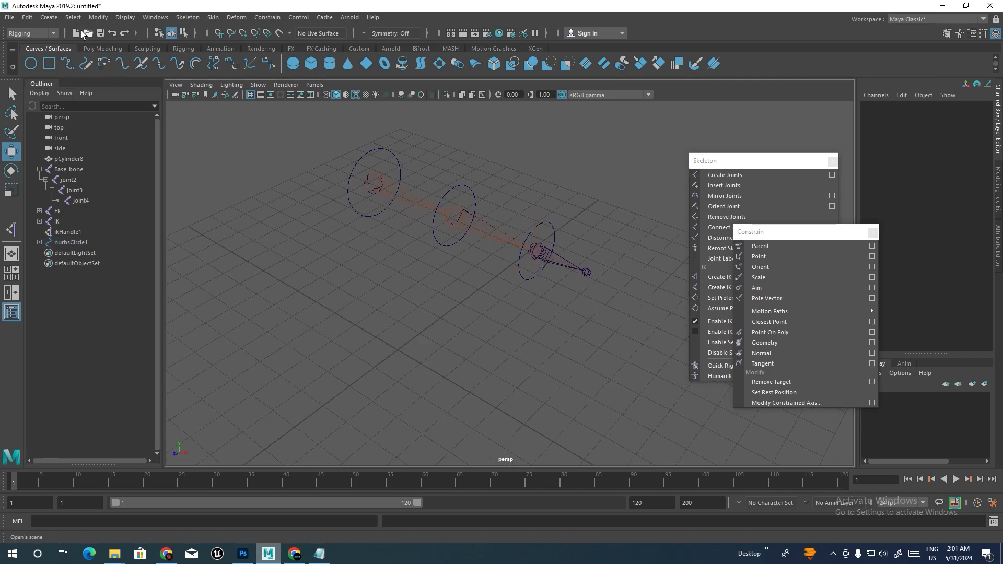
pyautogui.click(49, 17)
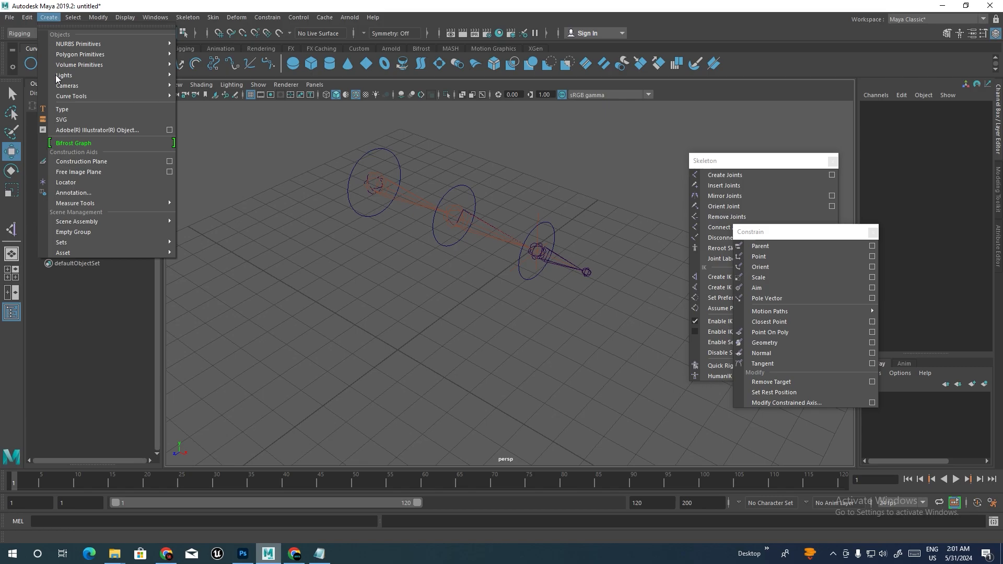
pyautogui.click(63, 182)
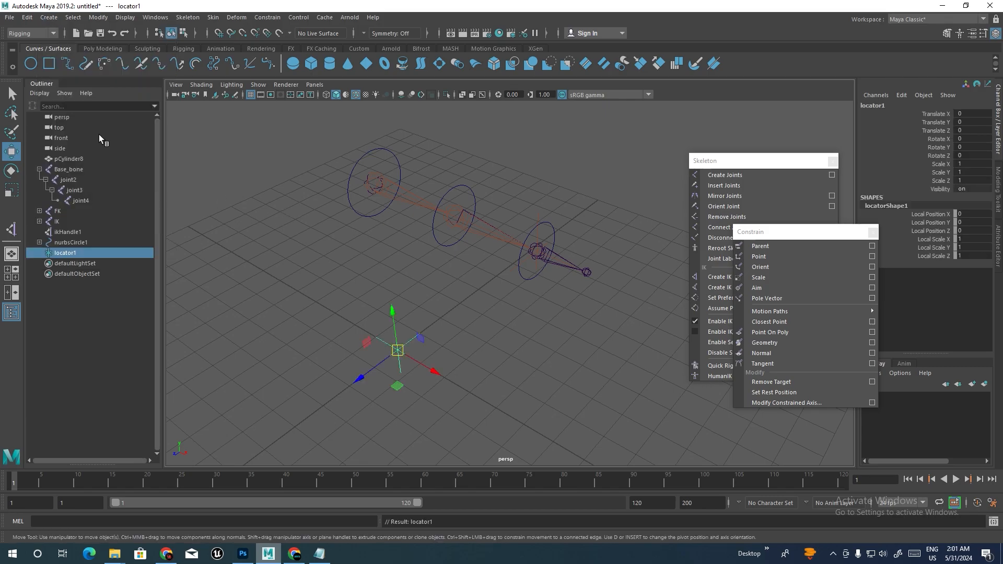
pyautogui.hotkey('ctrl', 'z')
# - Hide the Base_bone joint chain and the FK chain, leaving the IK chain displayed
pyautogui.click(79, 171)
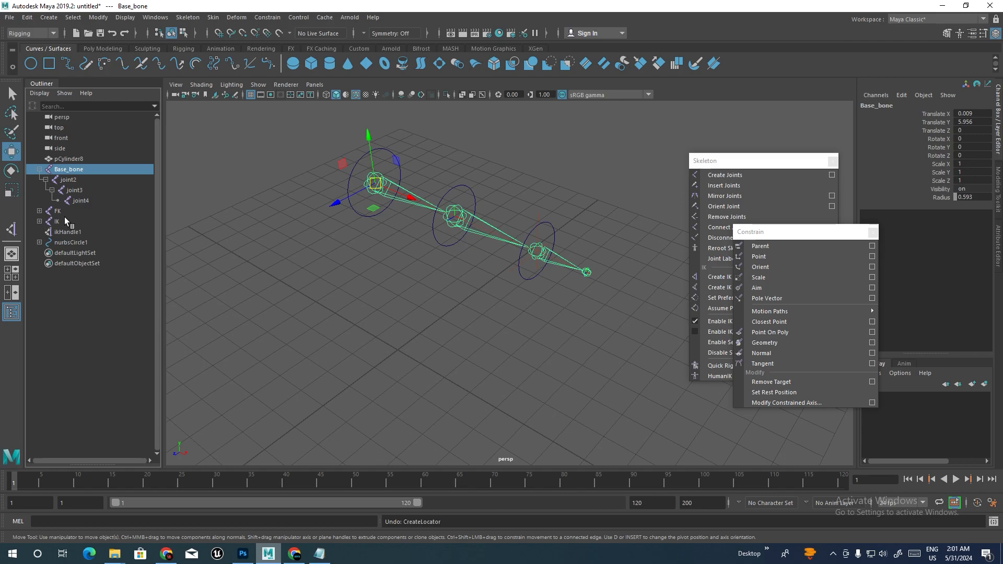
pyautogui.keyDown('shift'); pyautogui.click(60, 211); pyautogui.keyUp('shift')
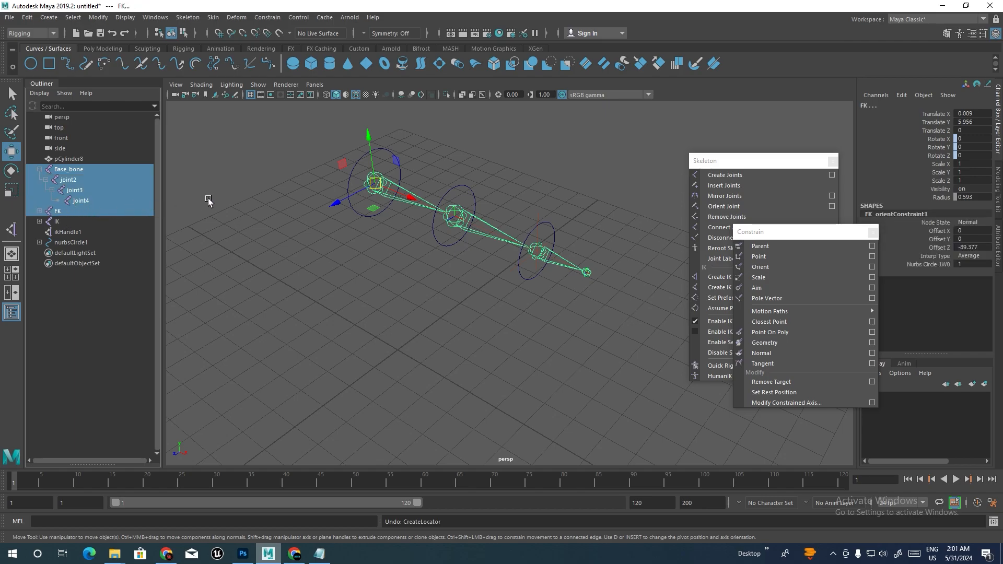
pyautogui.hotkey('ctrl', 'h')
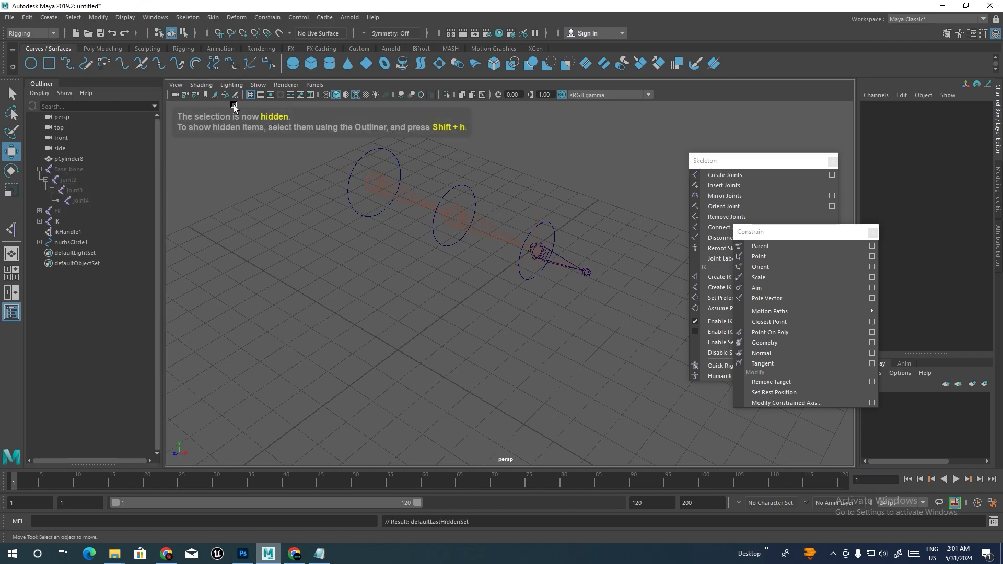
# - Create a locator and place it beside the joint chain at about X 2.811, Y 5.986, Z -3.848
pyautogui.click(48, 18)
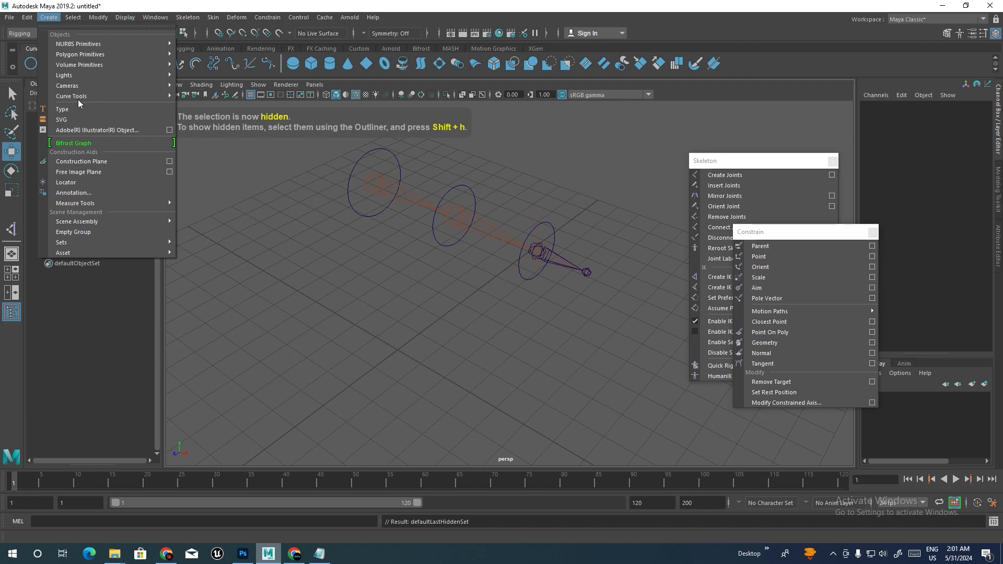
pyautogui.click(58, 183)
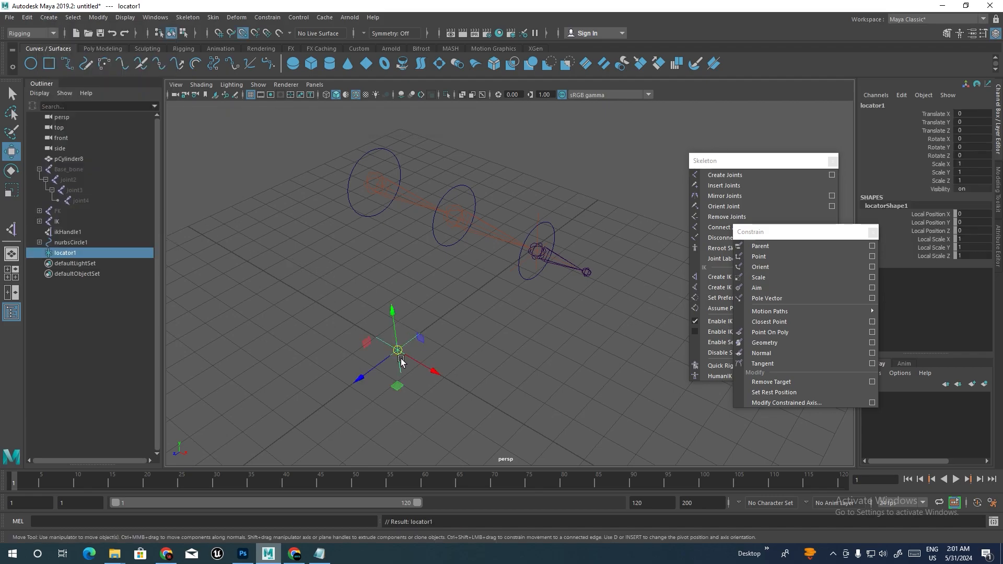
pyautogui.moveTo(398, 352); pyautogui.dragTo(517, 193)
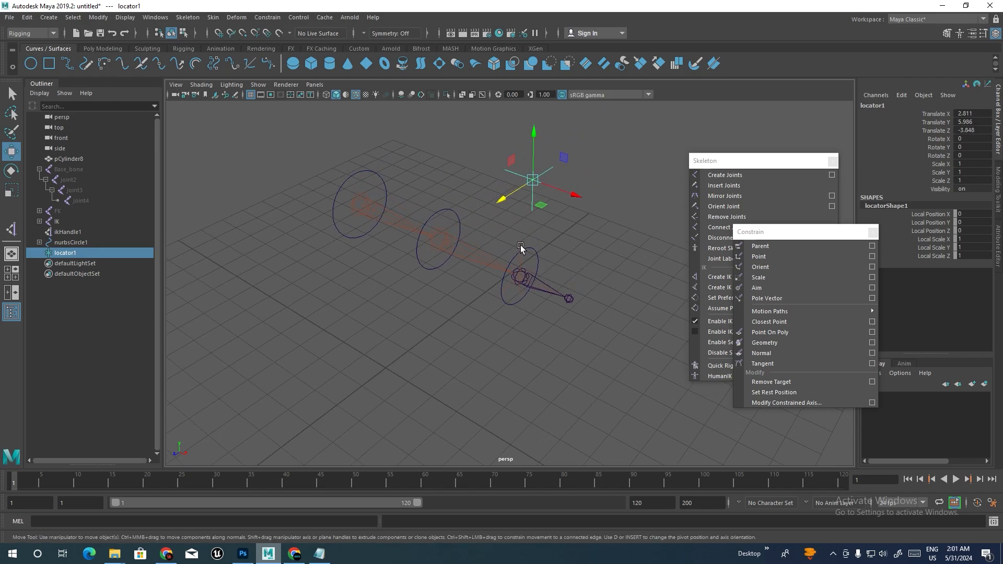
# - Apply a Pole Vector constraint from locator1 to ikHandle1
pyautogui.keyDown('shift'); pyautogui.click(520, 276); pyautogui.keyUp('shift')
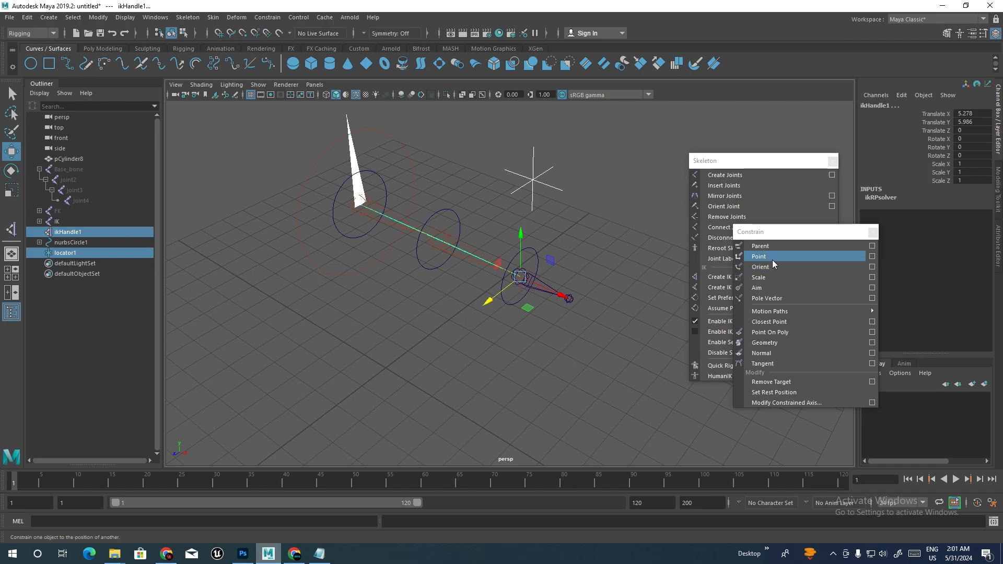
pyautogui.click(771, 297)
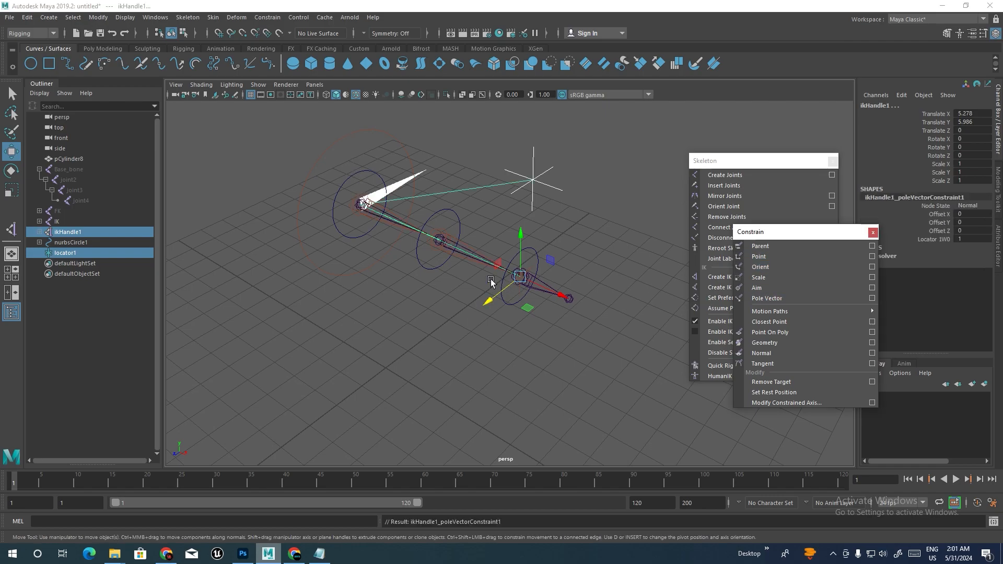
pyautogui.keyDown('alt'); pyautogui.moveTo(481, 271); pyautogui.dragTo(473, 271); pyautogui.keyUp('alt')
# - Test the IK setup by moving ikHandle1 and the pole vector locator, undoing each move
pyautogui.click(524, 262)
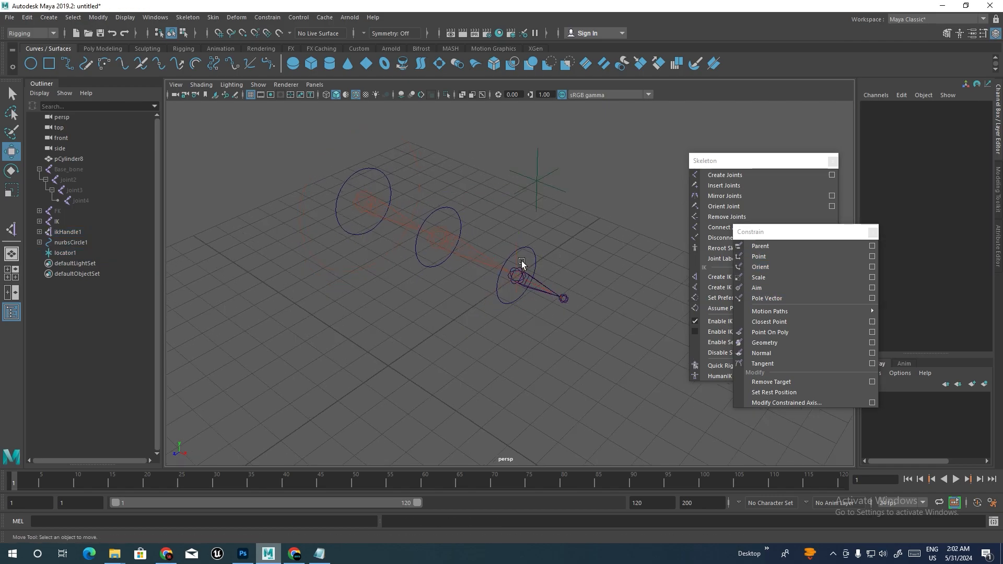
pyautogui.hotkey('ctrl', 'z')
pyautogui.moveTo(538, 284); pyautogui.dragTo(499, 265)
pyautogui.click(537, 175)
pyautogui.moveTo(539, 165)
pyautogui.mouseDown()
pyautogui.moveTo(539, 145)
pyautogui.moveTo(541, 183)
pyautogui.moveTo(540, 158)
pyautogui.mouseUp()
pyautogui.hotkey('ctrl', 'z')
pyautogui.hotkey('ctrl', 'z')
pyautogui.hotkey('ctrl', 'z')
pyautogui.hotkey('ctrl', 'z')
pyautogui.hotkey('ctrl', 'z')
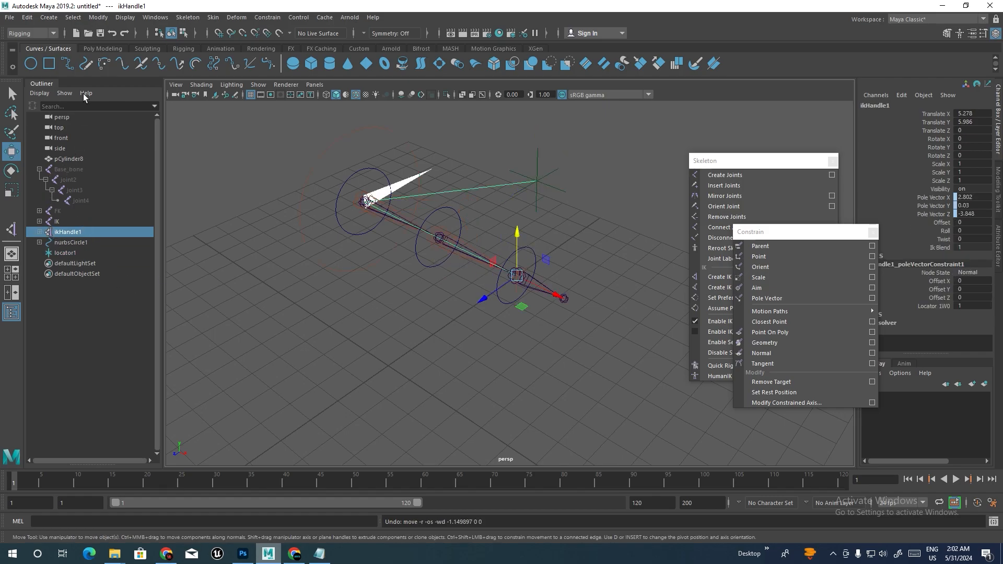
# - Show all hidden objects so the Base_bone, FK and IK chains are displayed together
pyautogui.click(123, 18)
pyautogui.moveTo(158, 79)
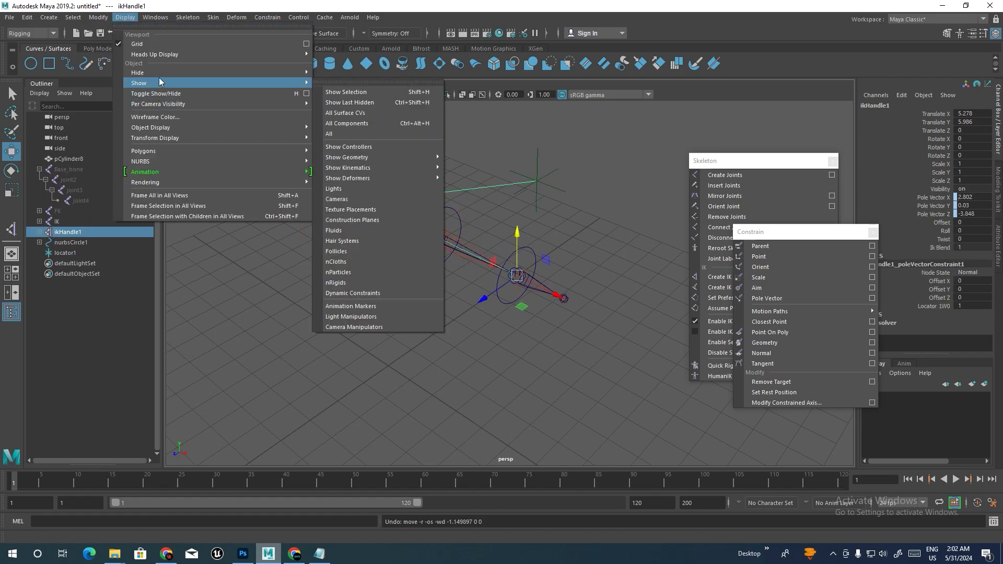
pyautogui.click(364, 133)
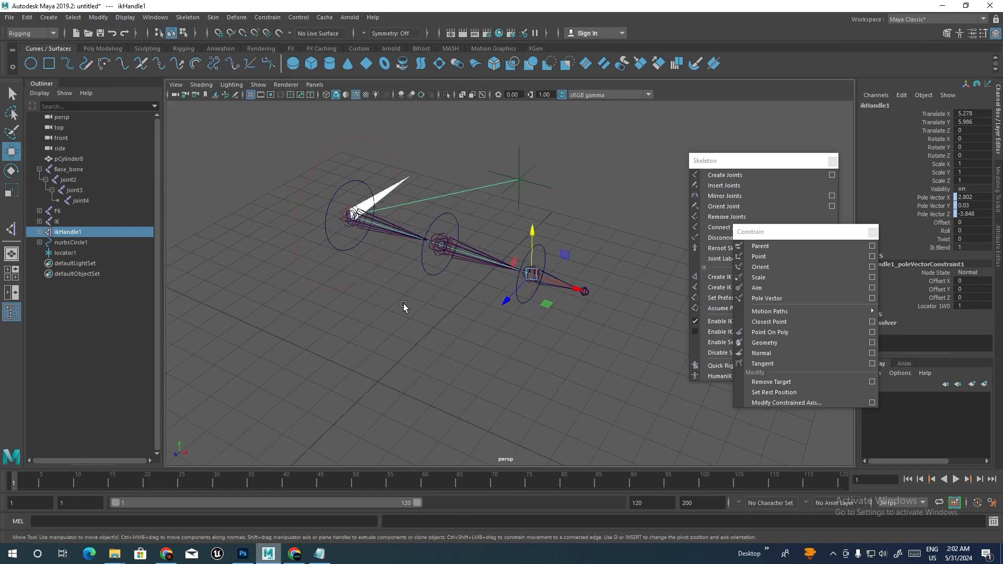
pyautogui.keyDown('alt'); pyautogui.moveTo(404, 304); pyautogui.dragTo(426, 288, button='middle'); pyautogui.keyUp('alt')
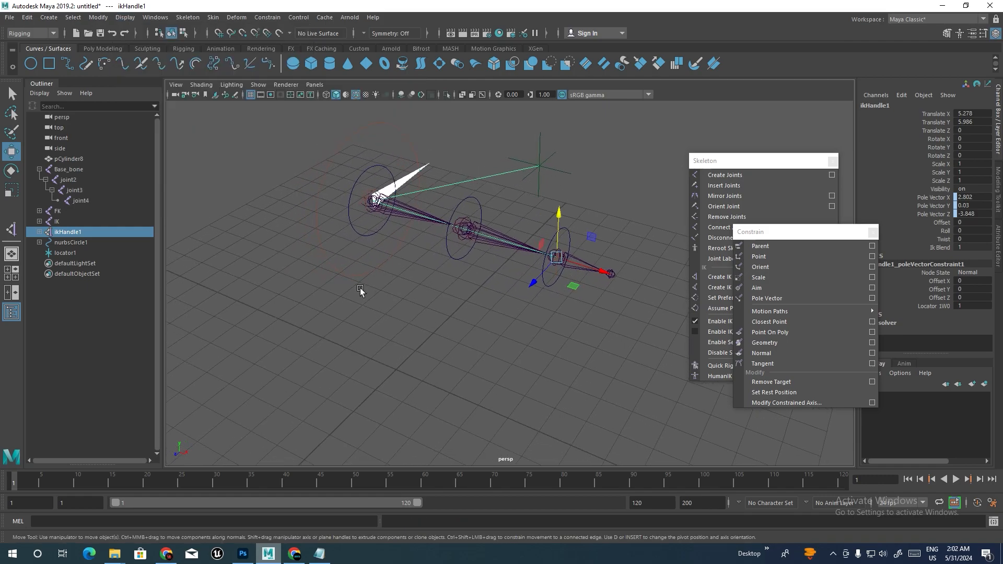
# - Expand the FK and IK hierarchies in the Outliner down to their end joints and select the IK chain's joint4
pyautogui.click(39, 211)
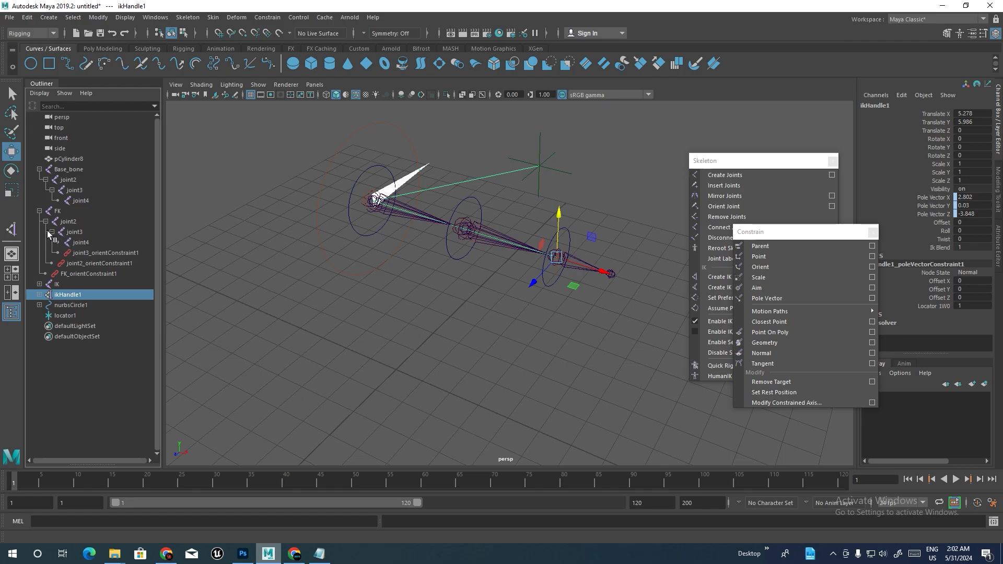
pyautogui.click(40, 285)
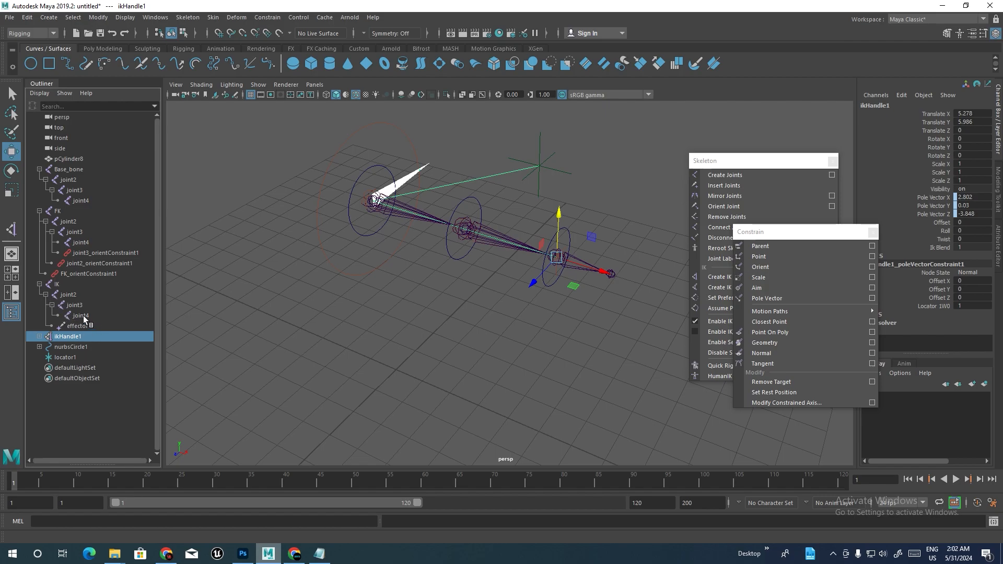
pyautogui.click(81, 316)
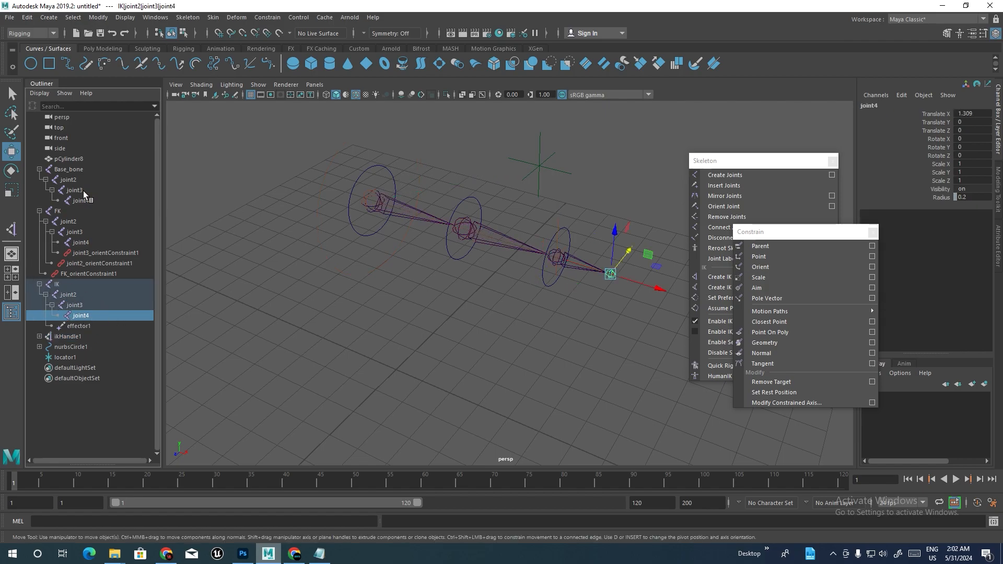
pyautogui.keyDown('alt'); pyautogui.moveTo(372, 239); pyautogui.dragTo(332, 228); pyautogui.keyUp('alt')
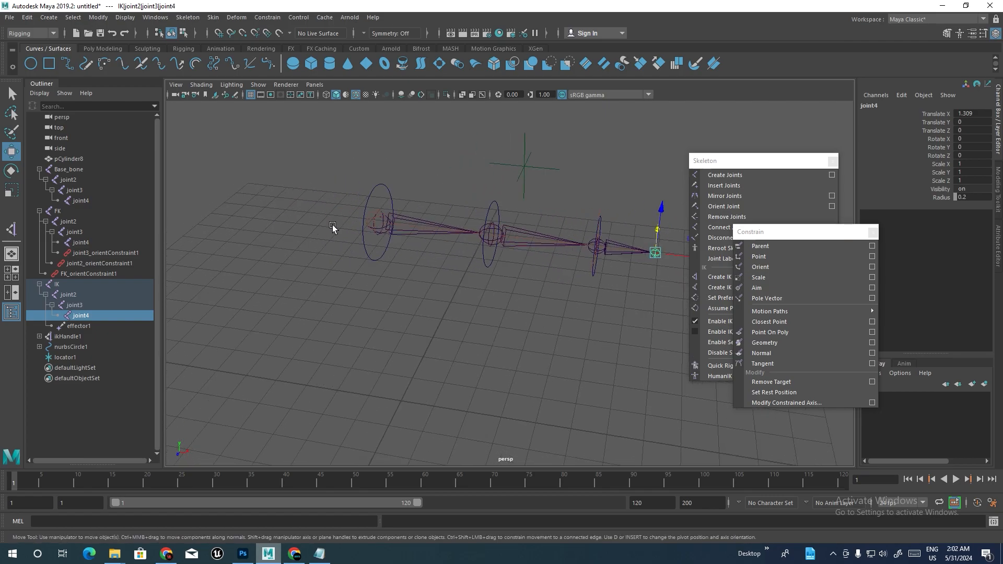
pyautogui.keyDown('alt'); pyautogui.moveTo(260, 270); pyautogui.dragTo(345, 238); pyautogui.keyUp('alt')
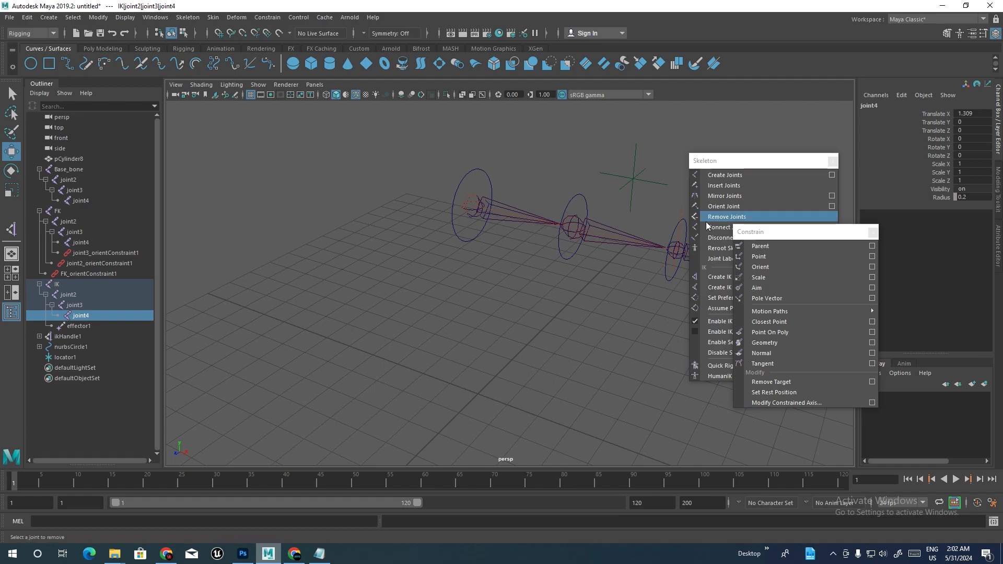
# - Open the Parent Constraint options, reset them to defaults with Maintain offset on, and close the floating Constrain menu
pyautogui.moveTo(747, 235); pyautogui.dragTo(317, 188)
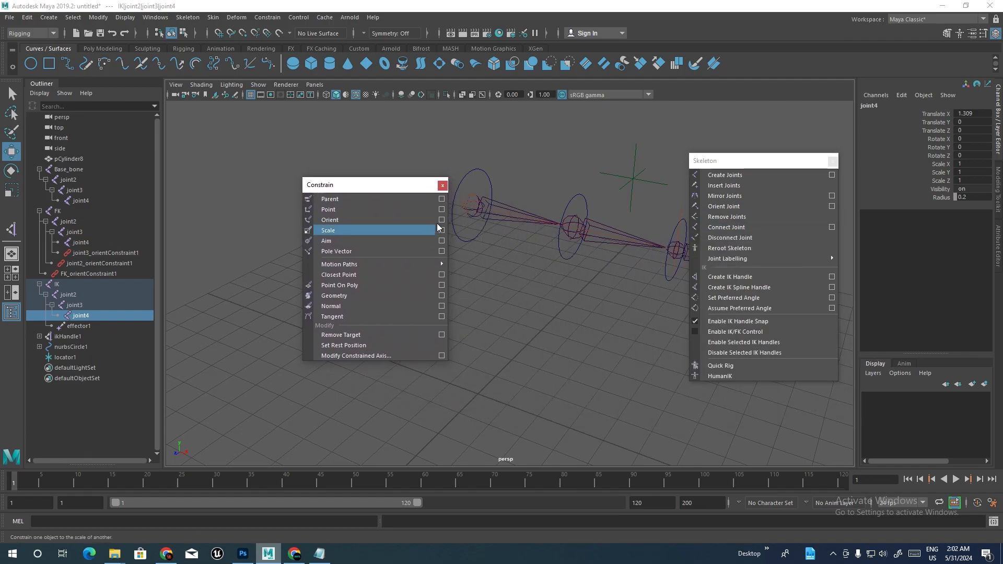
pyautogui.click(442, 199)
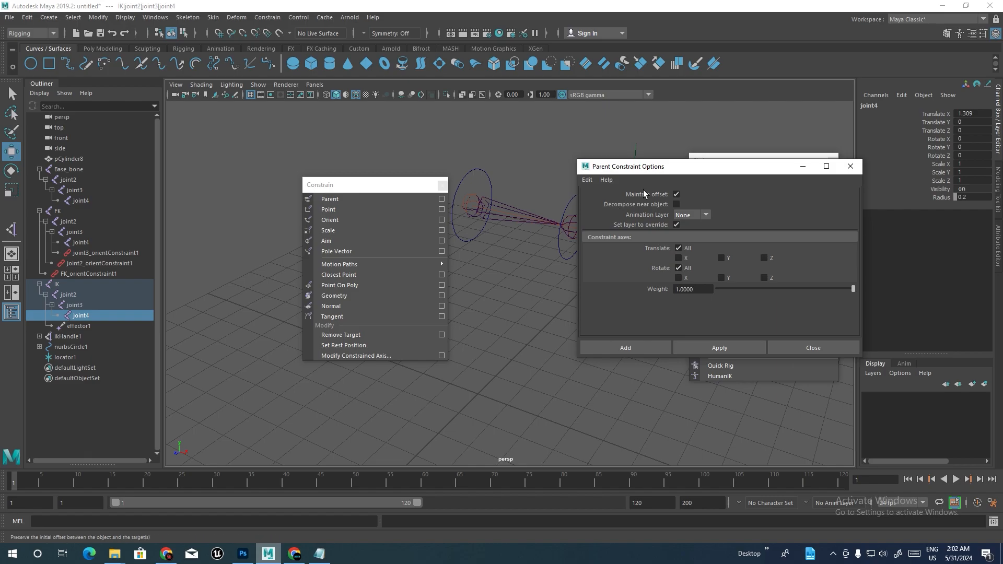
pyautogui.click(586, 179)
pyautogui.click(604, 202)
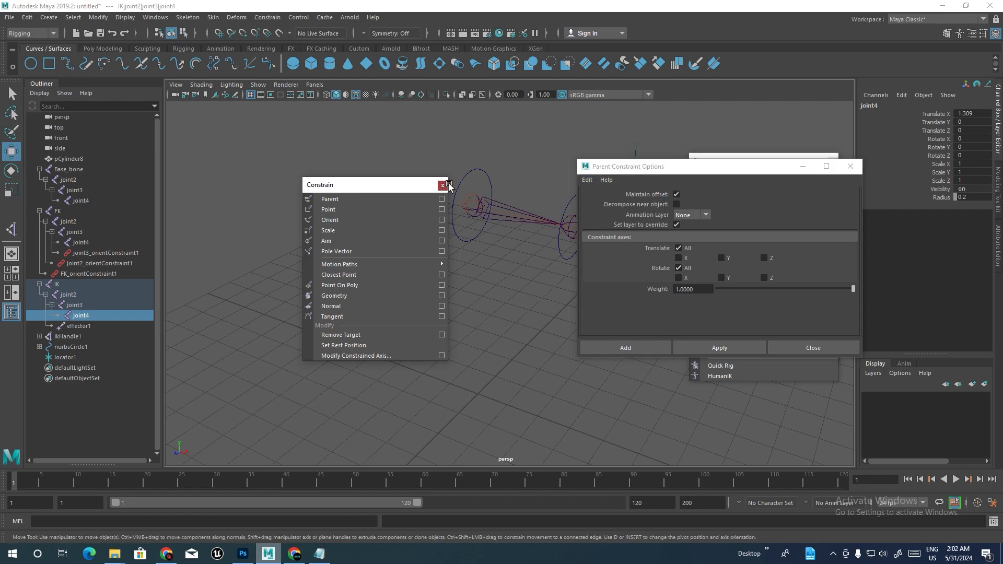
pyautogui.click(442, 184)
pyautogui.moveTo(668, 168); pyautogui.dragTo(760, 194)
pyautogui.keyDown('alt'); pyautogui.moveTo(483, 232); pyautogui.dragTo(337, 259, button='middle'); pyautogui.keyUp('alt')
pyautogui.keyDown('alt'); pyautogui.moveTo(337, 260); pyautogui.dragTo(392, 257, button='right'); pyautogui.keyUp('alt')
pyautogui.keyDown('alt'); pyautogui.moveTo(392, 258); pyautogui.dragTo(380, 236, button='middle'); pyautogui.keyUp('alt')
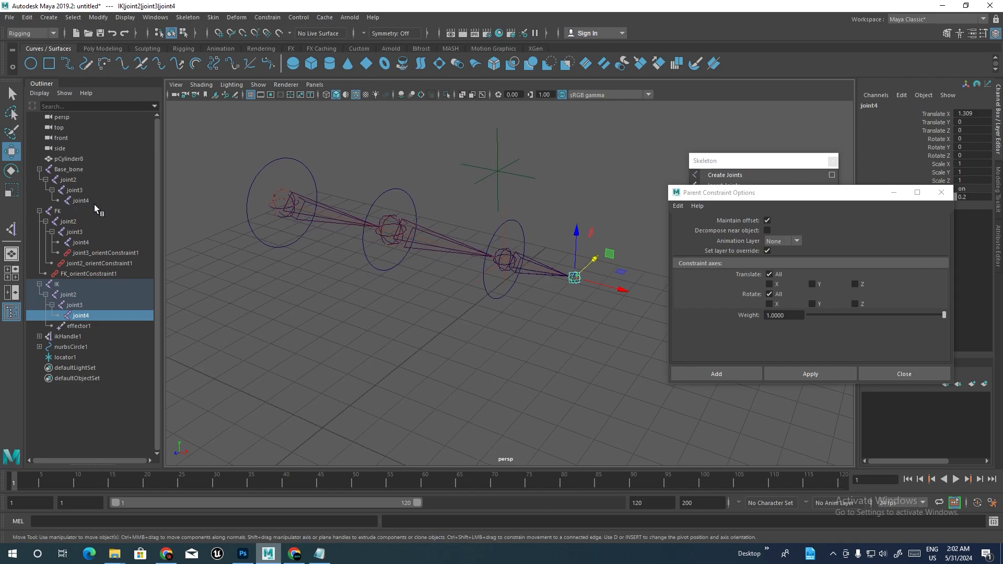
# - Parent-constrain Base_bone to the FK root and Base_bone's joint2 to the FK chain's joint2, maintaining offset
pyautogui.click(58, 212)
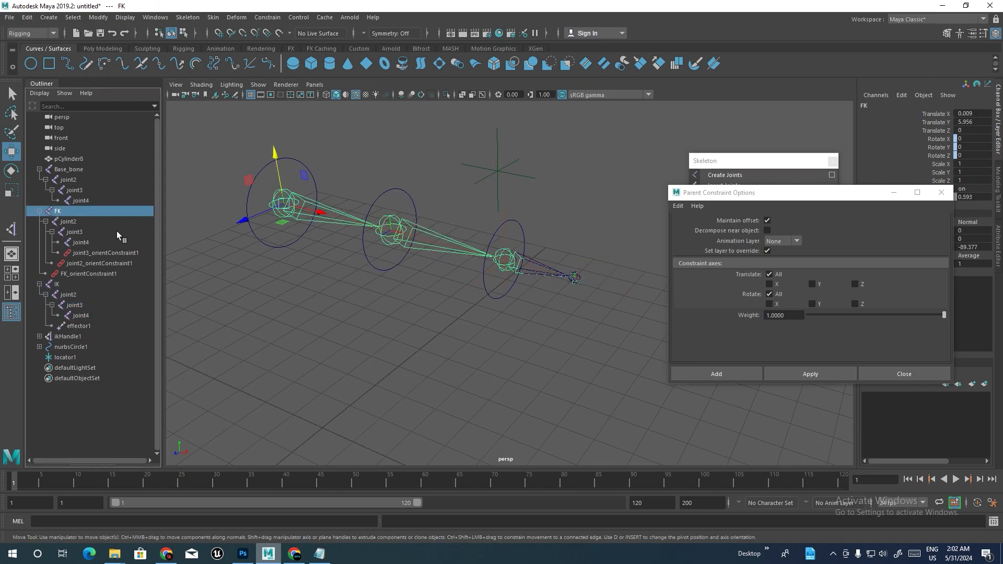
pyautogui.keyDown('ctrl'); pyautogui.click(73, 171); pyautogui.keyUp('ctrl')
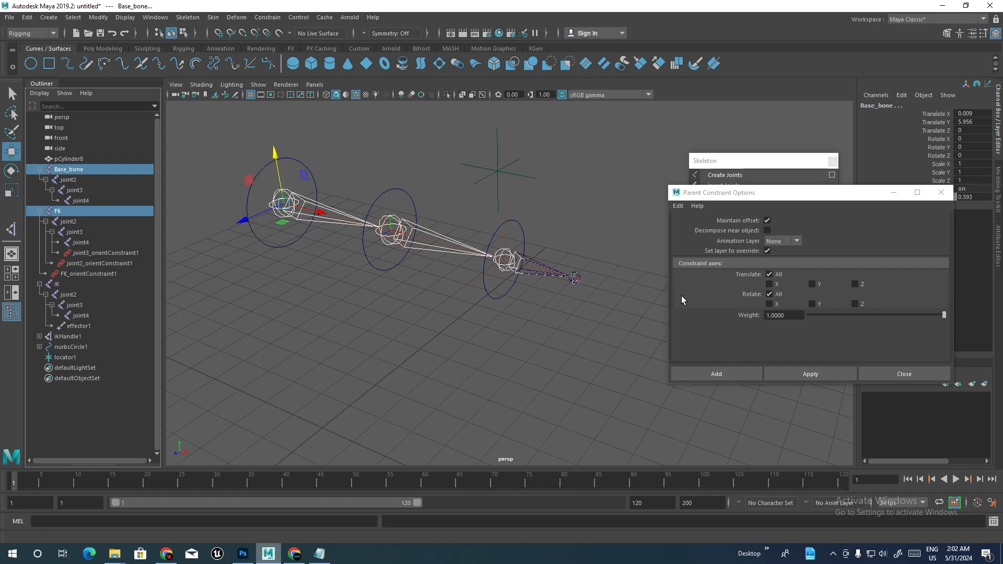
pyautogui.click(788, 374)
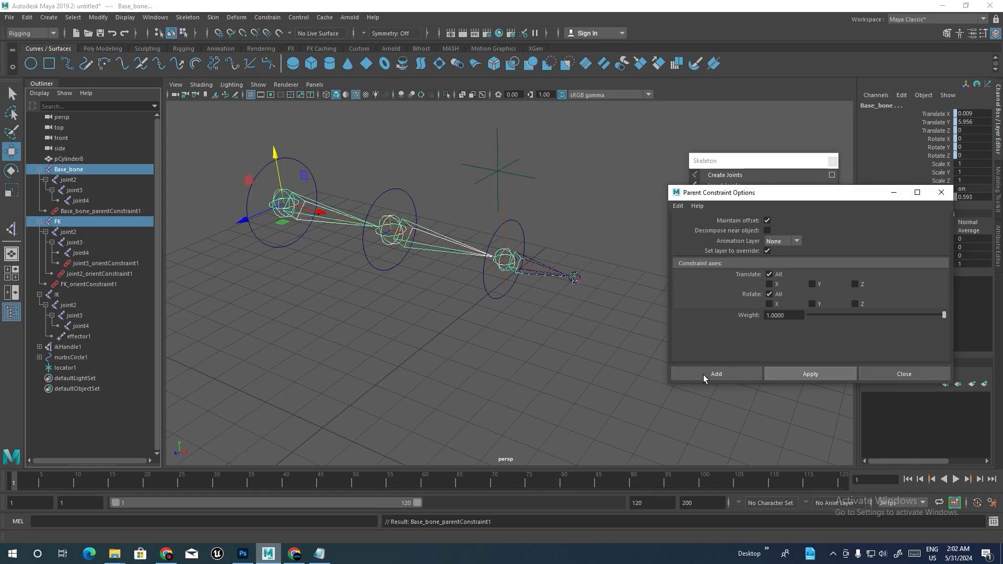
pyautogui.click(68, 232)
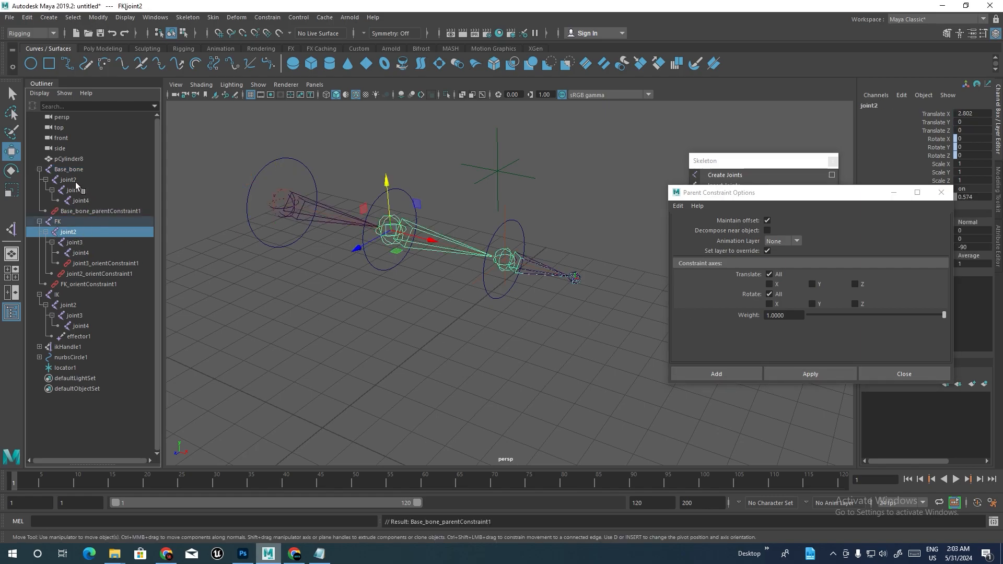
pyautogui.keyDown('ctrl'); pyautogui.click(73, 180); pyautogui.keyUp('ctrl')
pyautogui.click(807, 373)
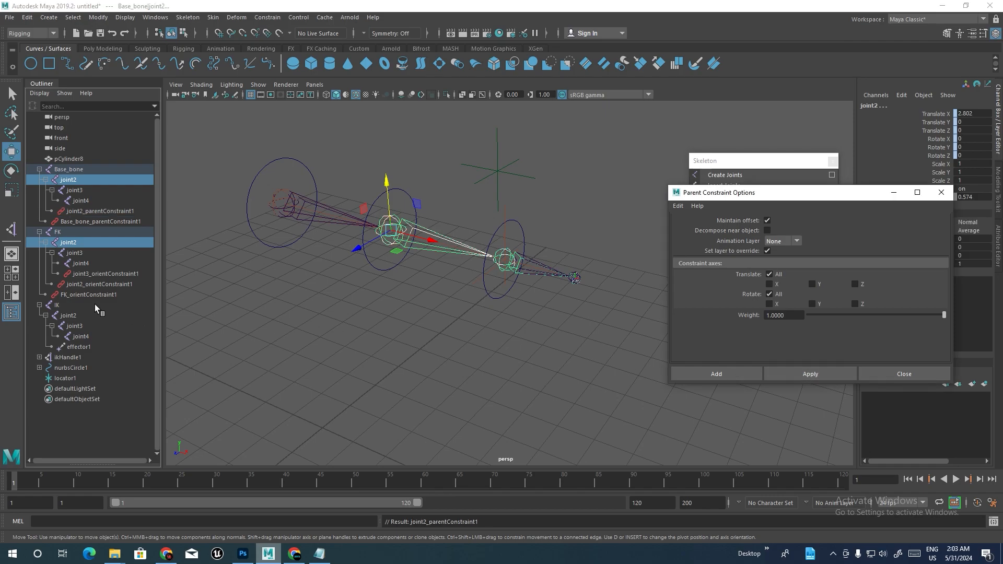
# - Parent-constrain Base_bone's joint3 and joint4 to the matching joints of the FK chain, maintaining offset
pyautogui.click(74, 253)
pyautogui.keyDown('ctrl'); pyautogui.click(75, 190); pyautogui.keyUp('ctrl')
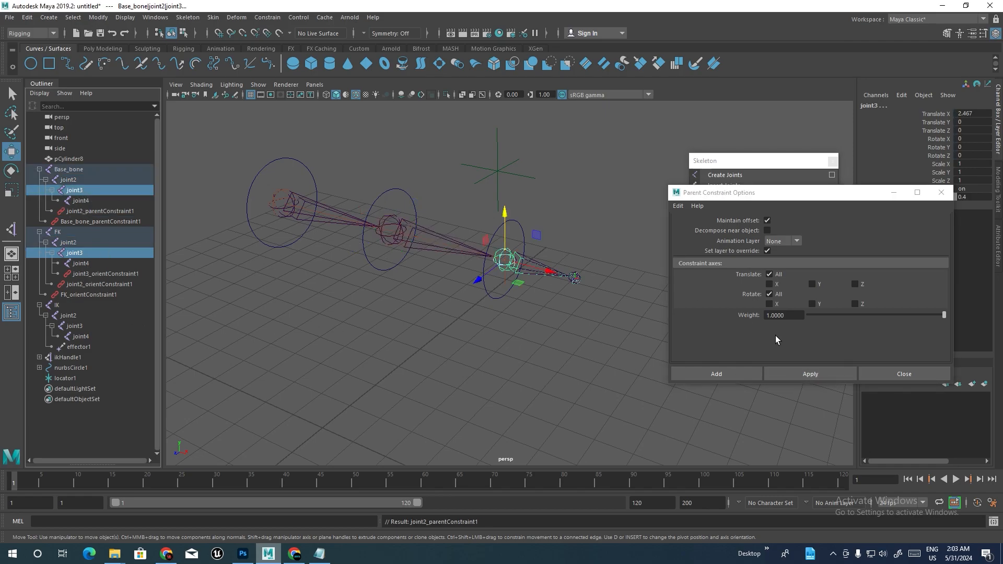
pyautogui.click(814, 375)
pyautogui.click(80, 274)
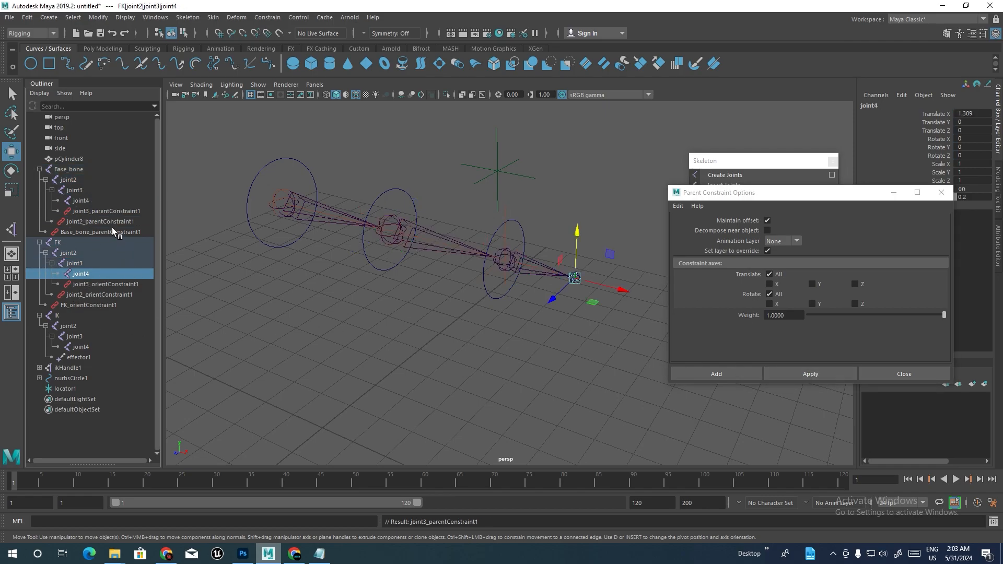
pyautogui.keyDown('ctrl'); pyautogui.click(81, 201); pyautogui.keyUp('ctrl')
pyautogui.click(798, 374)
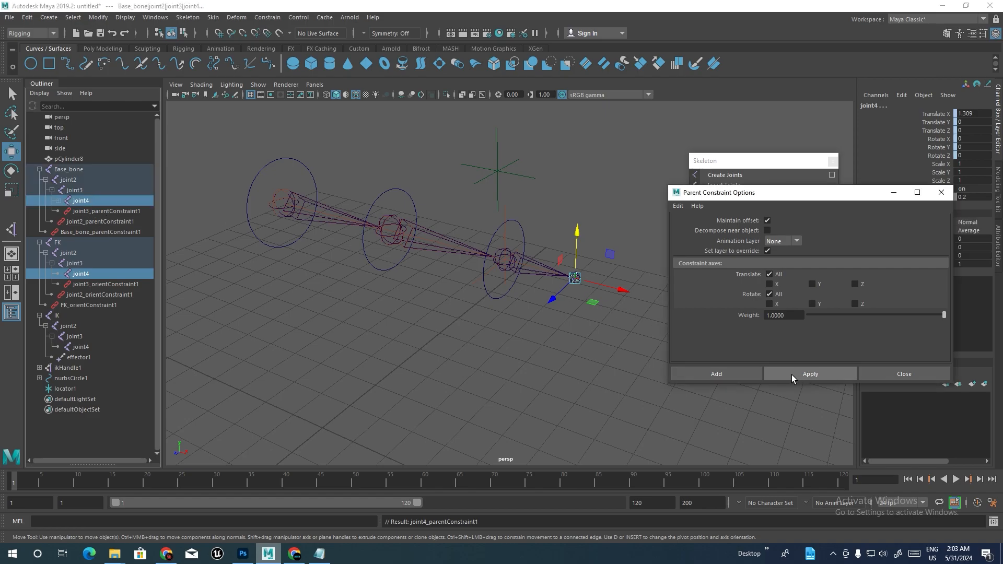
# - Parent-constrain Base_bone to the IK root, maintaining offset, and close the floating Skeleton menu
pyautogui.click(57, 316)
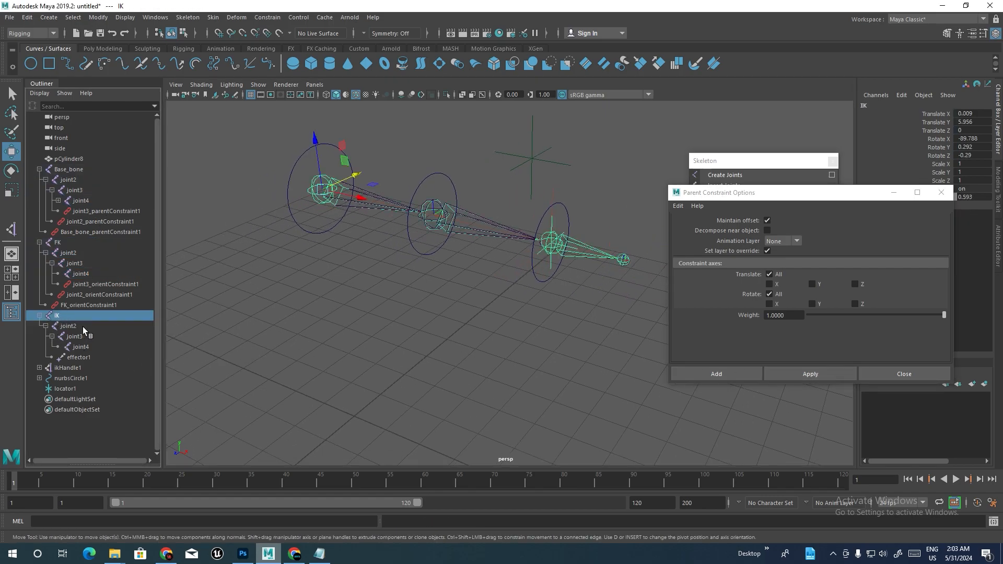
pyautogui.keyDown('ctrl'); pyautogui.click(68, 172); pyautogui.keyUp('ctrl')
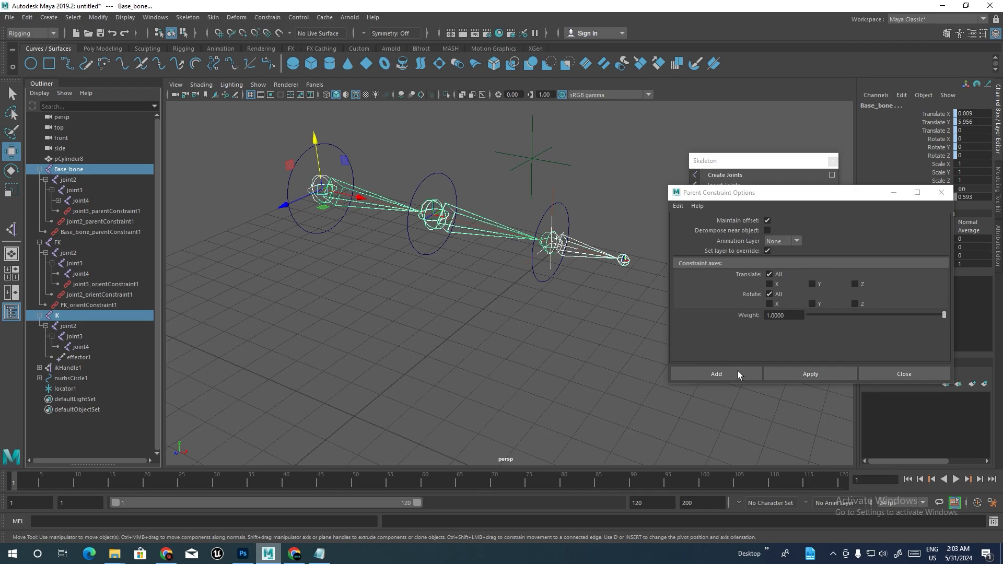
pyautogui.click(798, 375)
pyautogui.moveTo(734, 192); pyautogui.dragTo(600, 258)
pyautogui.moveTo(737, 163); pyautogui.dragTo(754, 132)
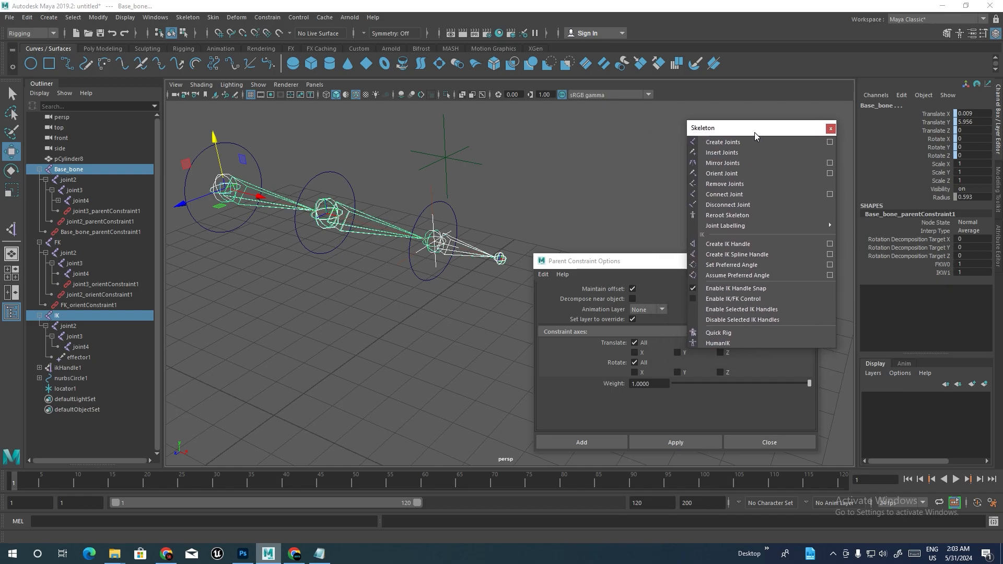
pyautogui.click(835, 127)
pyautogui.moveTo(691, 268); pyautogui.dragTo(702, 180)
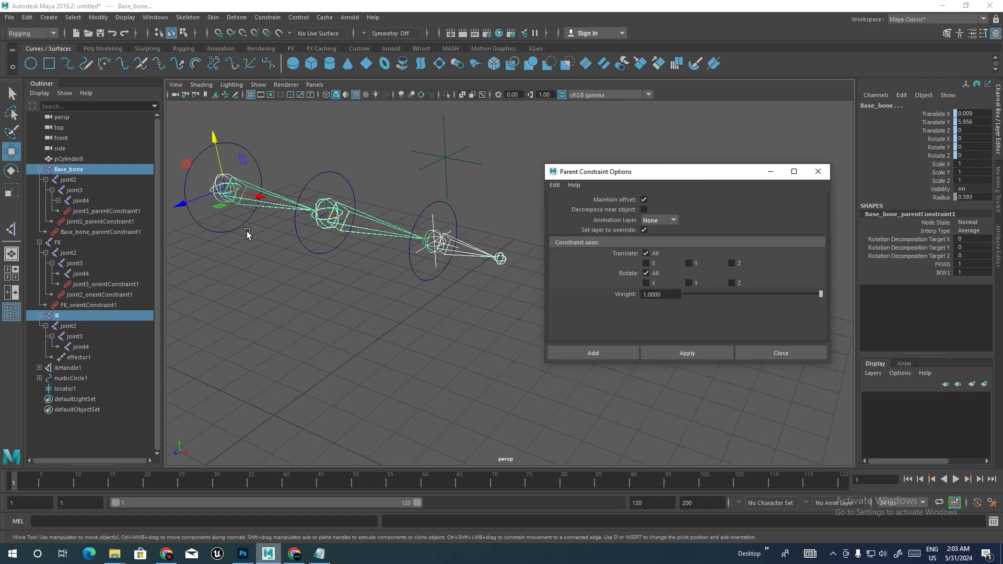
# - Parent-constrain Base_bone's joint2, joint3 and joint4 to the matching joints of the IK chain, maintaining offset
pyautogui.click(68, 327)
pyautogui.keyDown('ctrl'); pyautogui.click(80, 182); pyautogui.keyUp('ctrl')
pyautogui.click(689, 354)
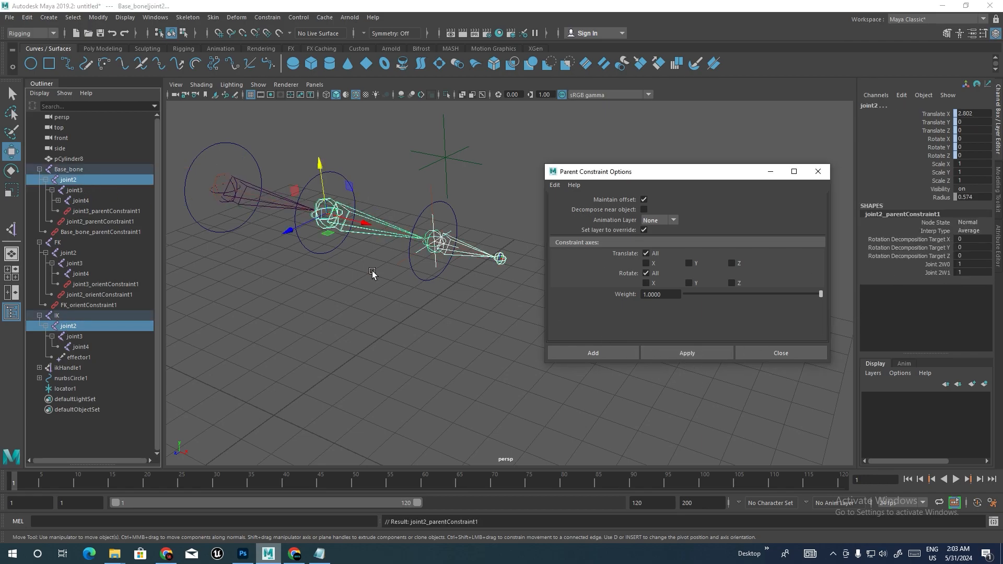
pyautogui.click(75, 337)
pyautogui.keyDown('ctrl'); pyautogui.click(84, 192); pyautogui.keyUp('ctrl')
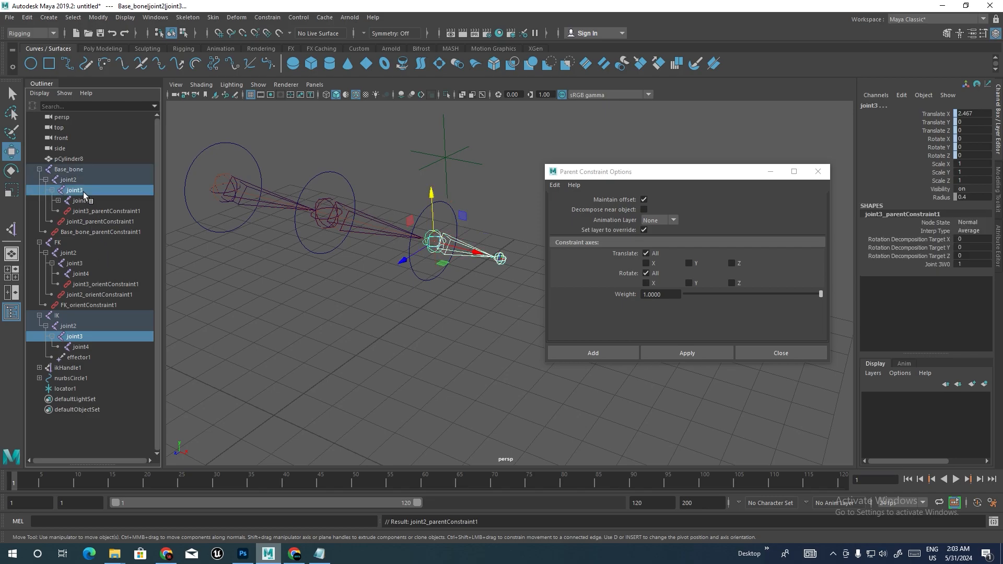
pyautogui.click(663, 355)
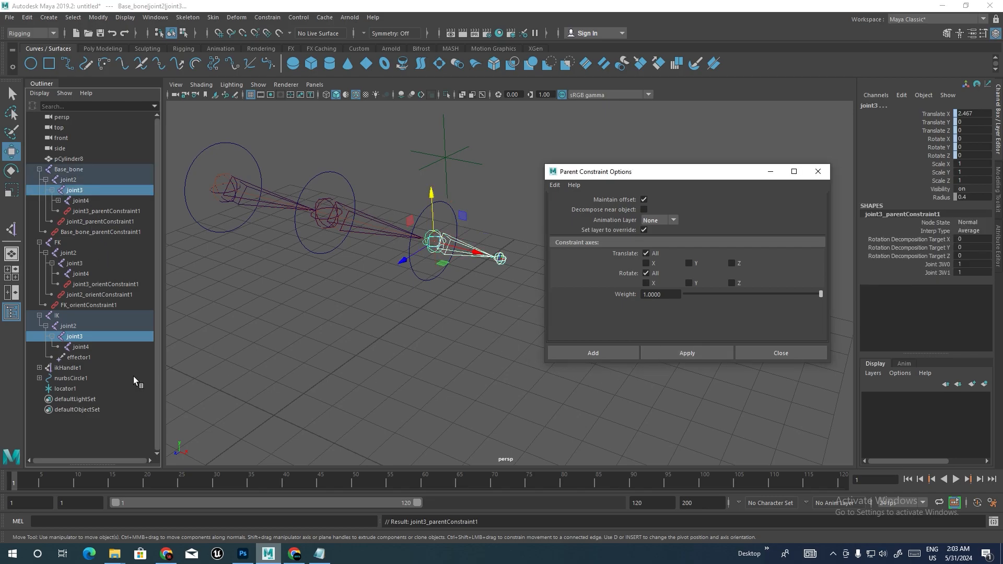
pyautogui.click(81, 347)
pyautogui.keyDown('ctrl'); pyautogui.click(81, 201); pyautogui.keyUp('ctrl')
pyautogui.click(687, 351)
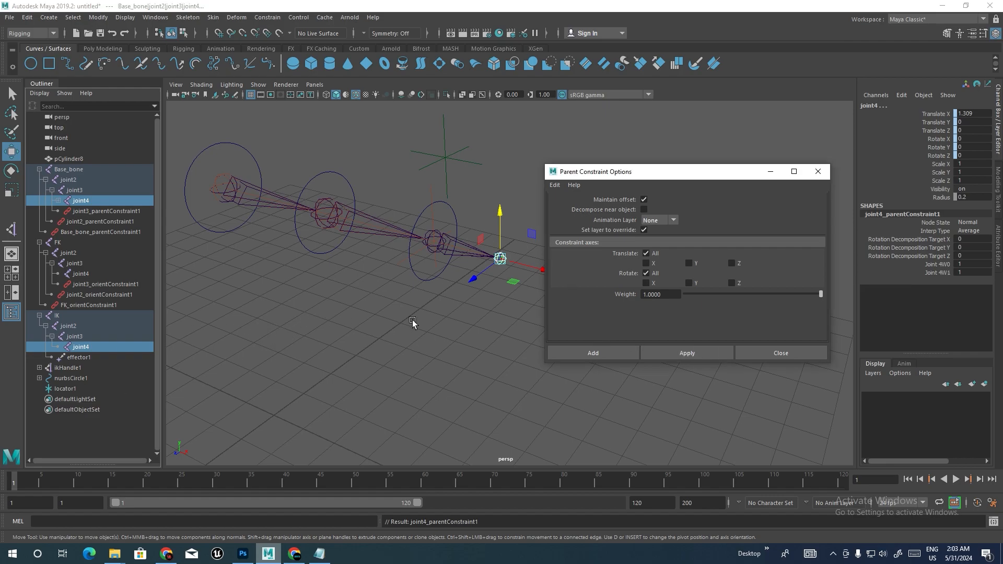
# - Close the Parent Constraint options after finishing the joint constraints
pyautogui.keyDown('alt'); pyautogui.moveTo(383, 313); pyautogui.dragTo(406, 313); pyautogui.keyUp('alt')
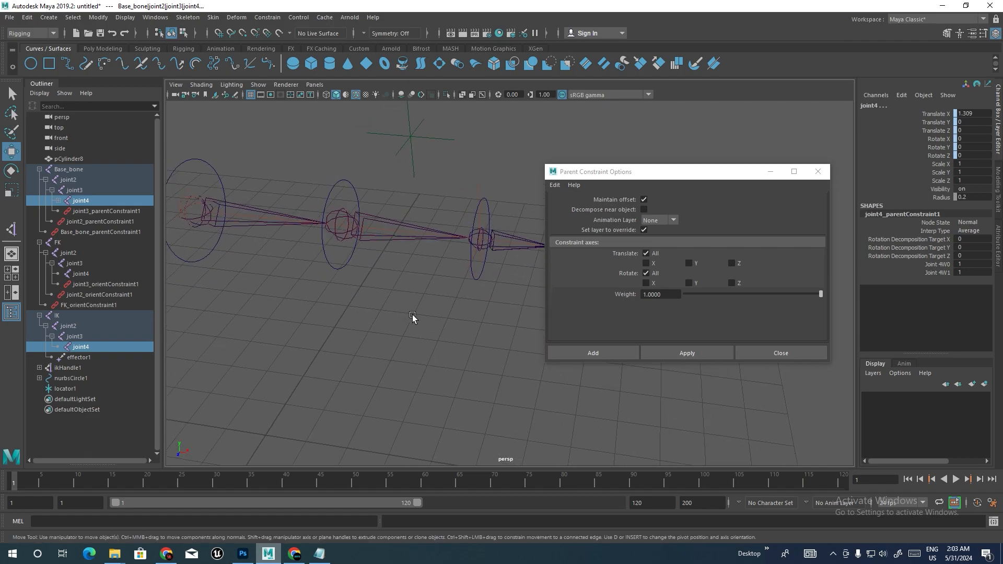
pyautogui.click(819, 171)
pyautogui.keyDown('alt'); pyautogui.moveTo(345, 250); pyautogui.dragTo(436, 261, button='middle'); pyautogui.keyUp('alt')
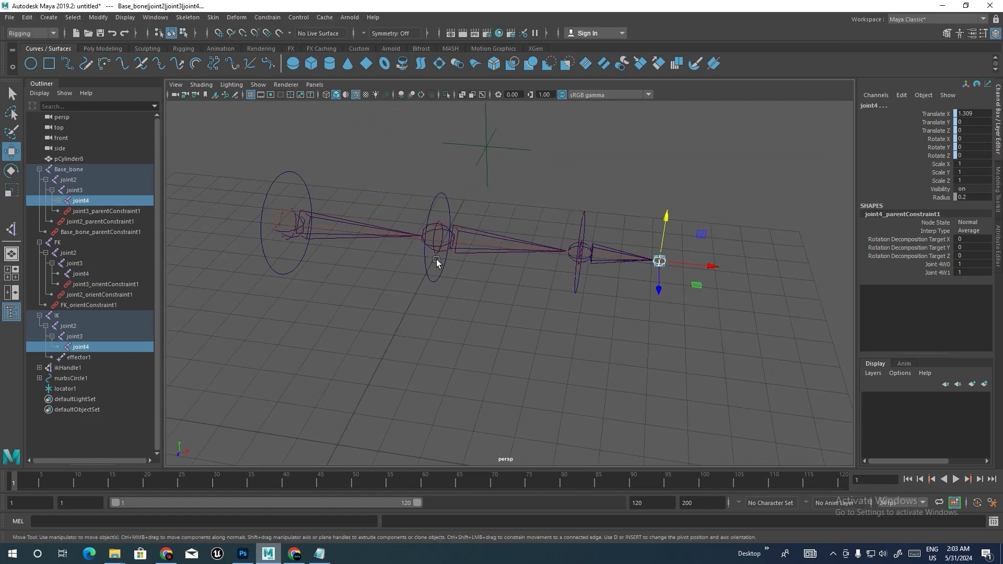
# - Try rotating the root FK control circle to test the constrained chains, and undo the rotation
pyautogui.click(290, 179)
pyautogui.press('e')
pyautogui.moveTo(300, 247); pyautogui.dragTo(264, 262)
pyautogui.hotkey('ctrl', 'z')
pyautogui.keyDown('alt'); pyautogui.moveTo(391, 284); pyautogui.dragTo(386, 286); pyautogui.keyUp('alt')
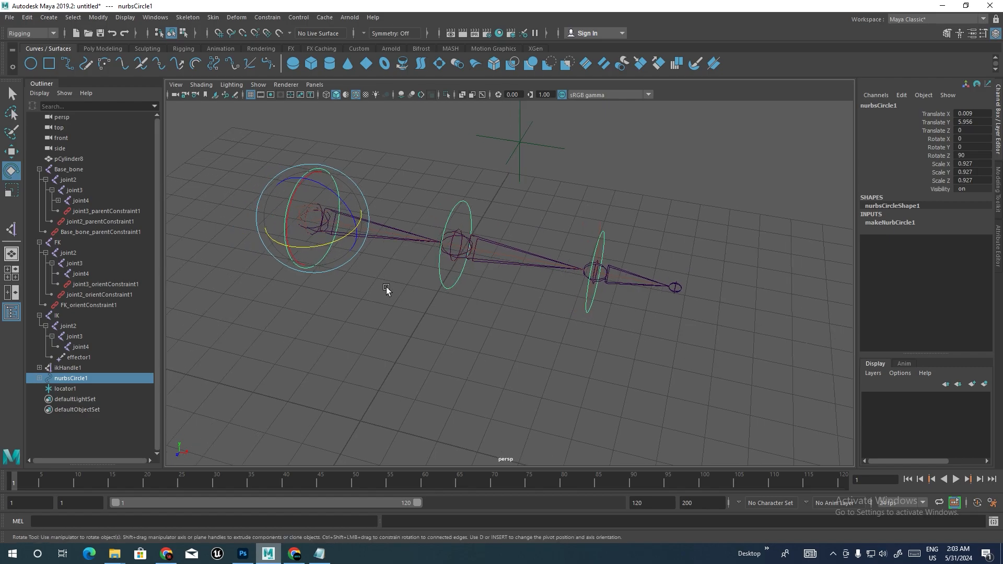
pyautogui.press('w')
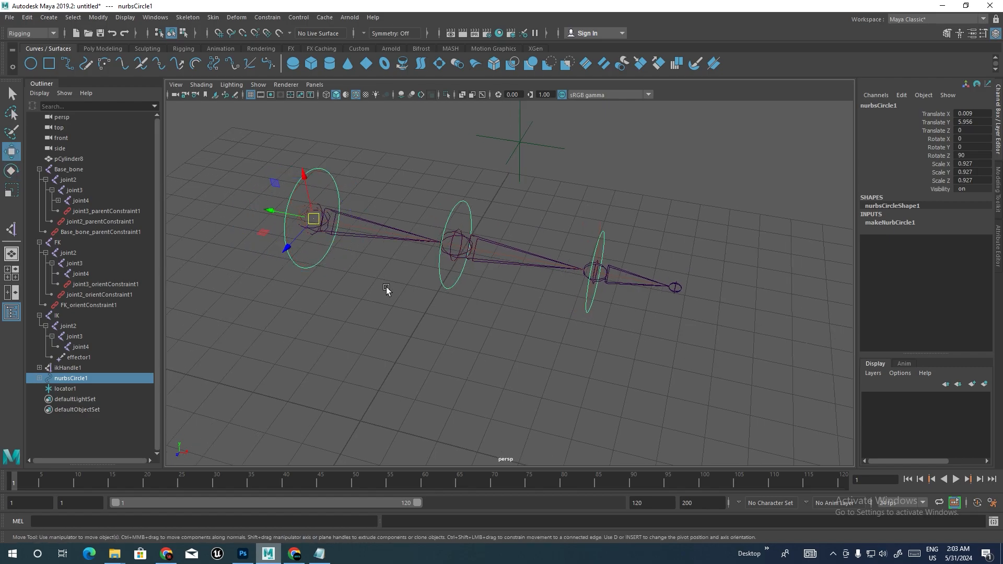
pyautogui.keyDown('alt'); pyautogui.moveTo(406, 333); pyautogui.dragTo(396, 320); pyautogui.keyUp('alt')
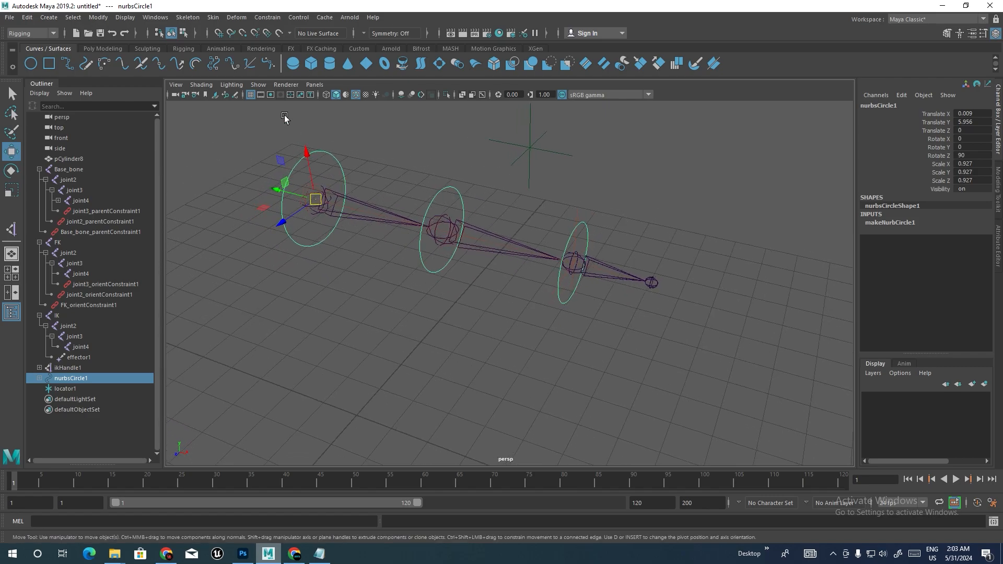
# - Create a NURBS circle at the origin and scale one opposite pair of its control vertices inward
pyautogui.click(31, 63)
pyautogui.moveTo(446, 255)
pyautogui.keyDown('alt'); pyautogui.mouseDown()
pyautogui.moveTo(453, 290)
pyautogui.moveTo(395, 296)
pyautogui.moveTo(457, 253)
pyautogui.mouseUp(); pyautogui.keyUp('alt')
pyautogui.moveTo(457, 253); pyautogui.dragTo(381, 272, button='right')
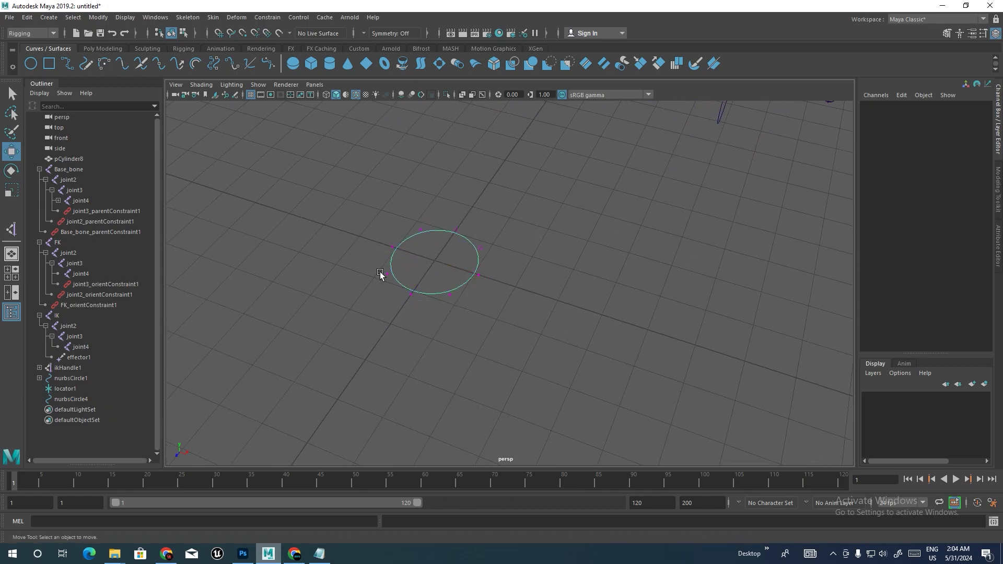
pyautogui.moveTo(405, 249); pyautogui.dragTo(406, 249)
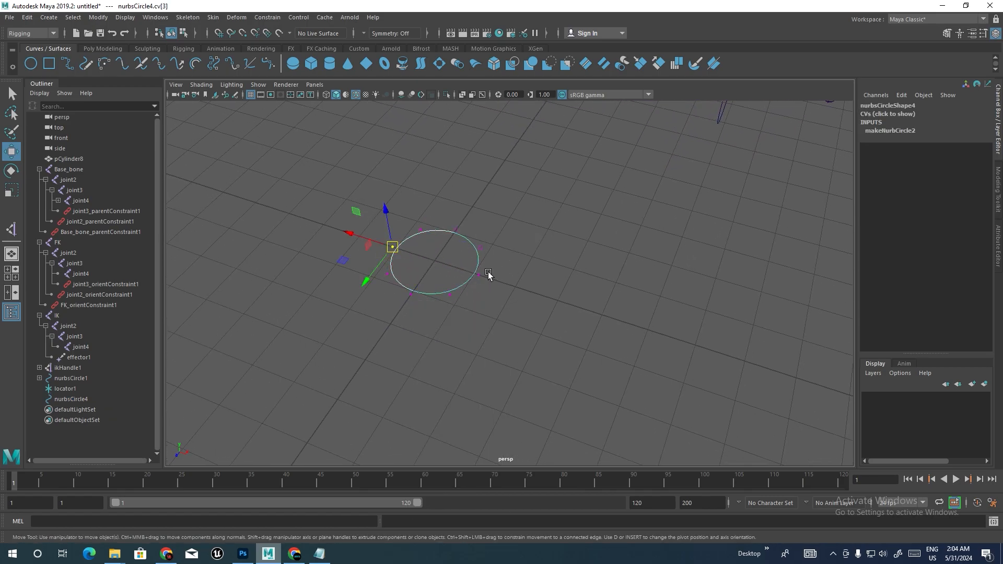
pyautogui.press('r')
pyautogui.moveTo(477, 276); pyautogui.dragTo(458, 271)
# - Scale the other opposite pair of control vertices inward to form a four-pointed star, and return to object mode
pyautogui.click(456, 229)
pyautogui.keyDown('shift'); pyautogui.click(411, 294); pyautogui.keyUp('shift')
pyautogui.click(434, 260)
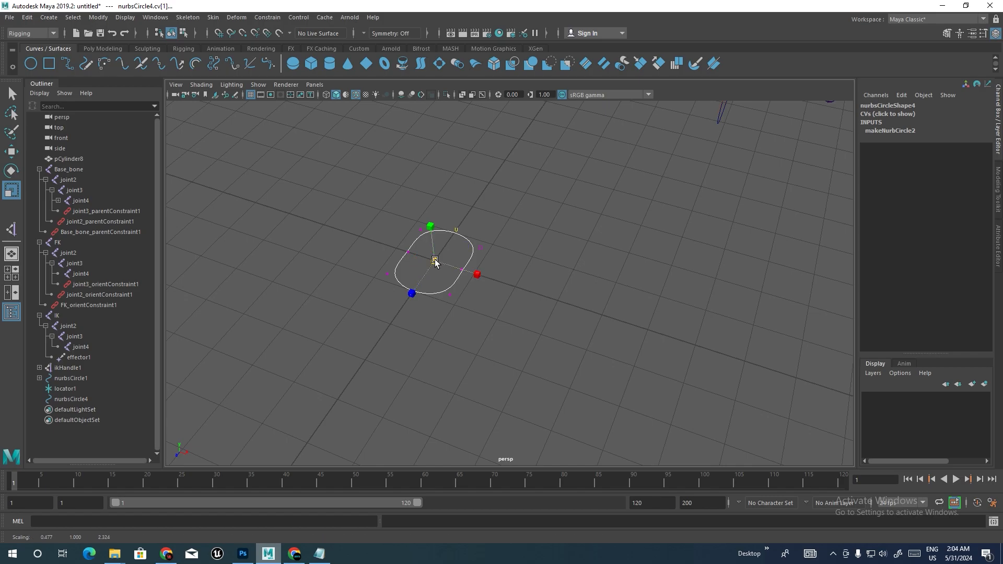
pyautogui.moveTo(412, 293); pyautogui.dragTo(431, 264)
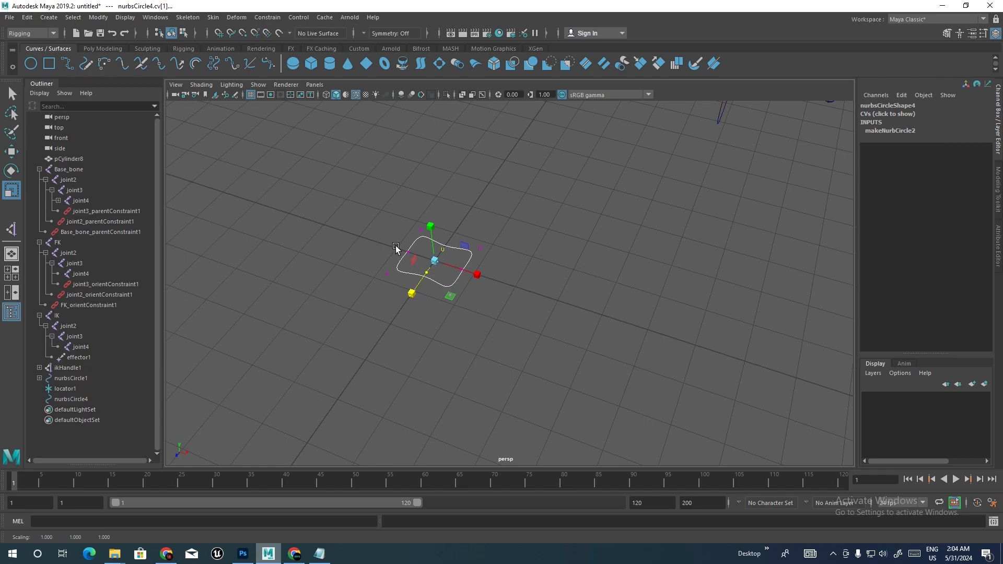
pyautogui.press('F8')
# - Snap the star-shaped control onto joint3 of the chain and set its Rotate Z to 90
pyautogui.keyDown('alt'); pyautogui.moveTo(418, 294); pyautogui.dragTo(525, 287); pyautogui.keyUp('alt')
pyautogui.press('w')
pyautogui.press('v')
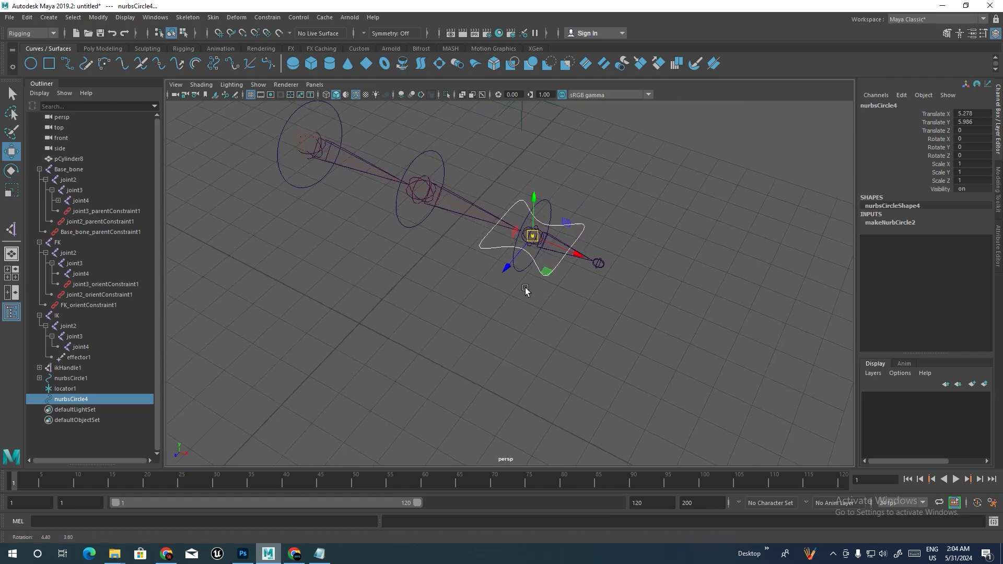
pyautogui.click(956, 155)
pyautogui.write('90')
pyautogui.press('Return')
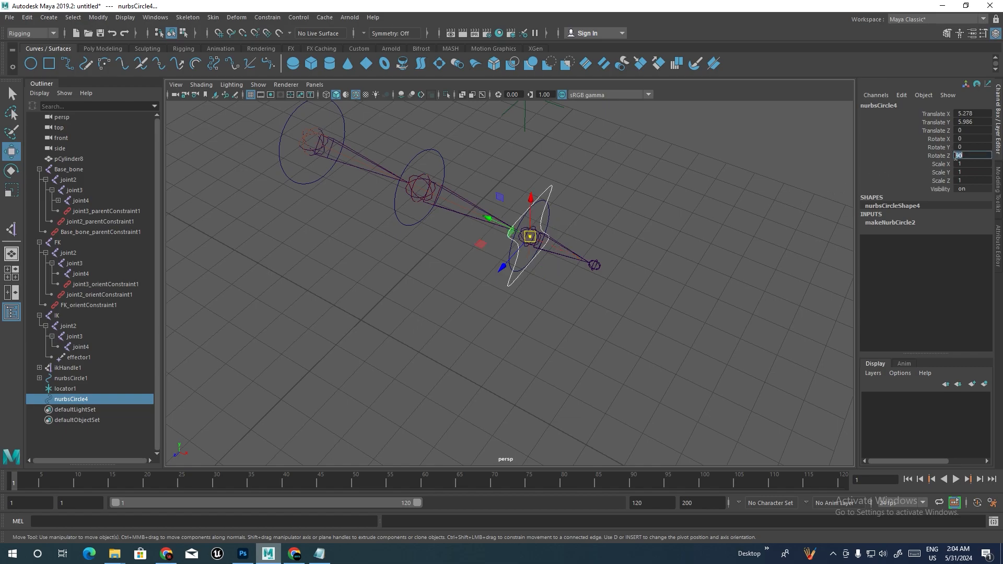
# - Try Rotate X at 90 on the star control, set Rotate Y to 90, and reset Rotate X to 0
pyautogui.click(970, 138)
pyautogui.write('90')
pyautogui.press('Return')
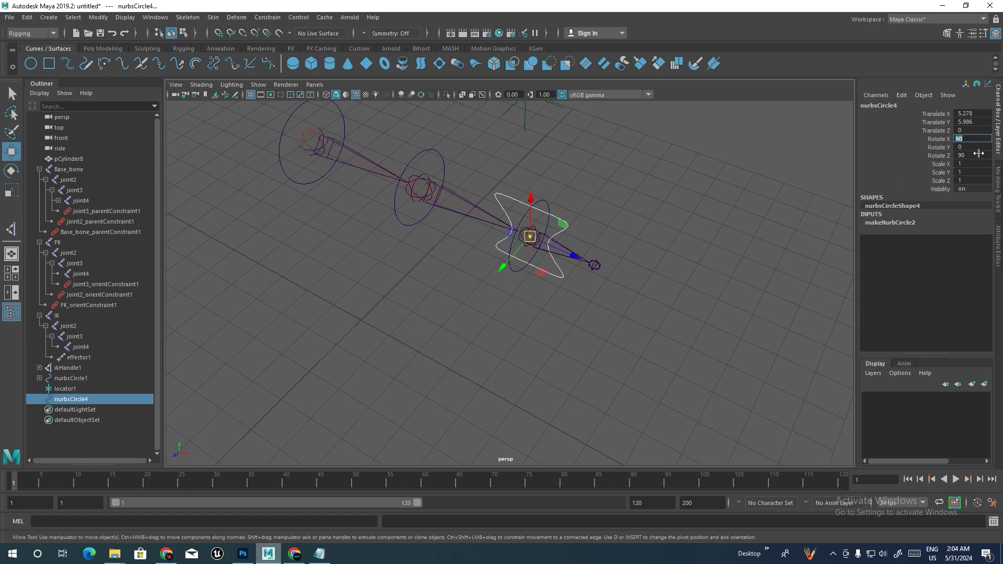
pyautogui.click(970, 147)
pyautogui.write('90')
pyautogui.press('Return')
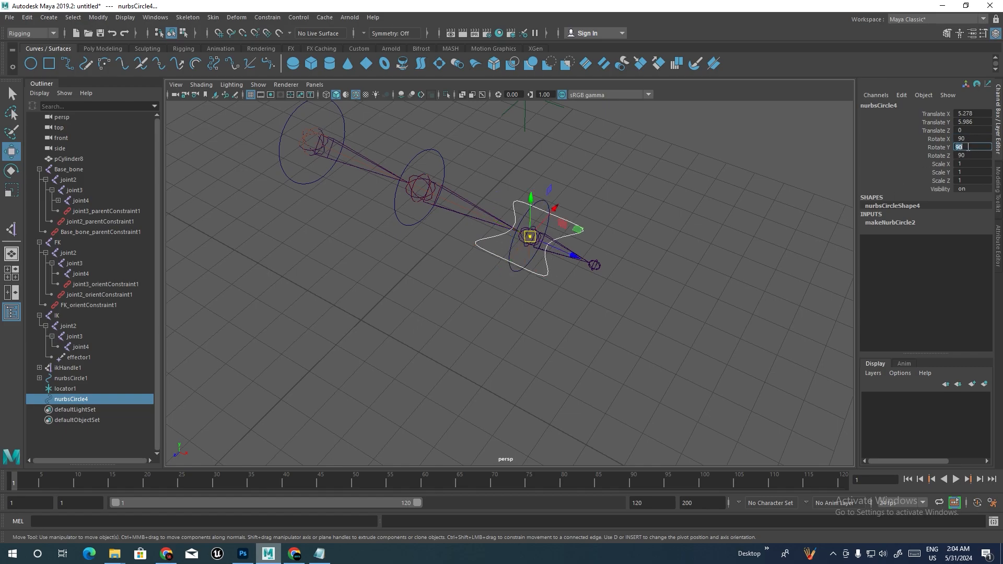
pyautogui.click(969, 139)
pyautogui.write('0')
pyautogui.press('Return')
pyautogui.keyDown('alt'); pyautogui.moveTo(622, 282); pyautogui.dragTo(575, 246); pyautogui.keyUp('alt')
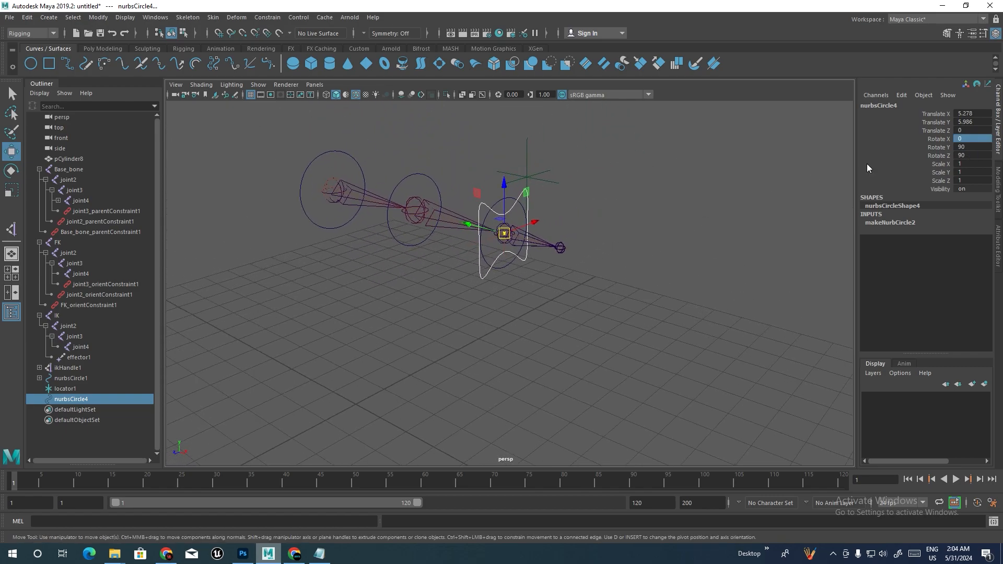
# - Add a keyable float attribute named FK to nurbsCircle4 with minimum 0 and maximum 1
pyautogui.click(902, 96)
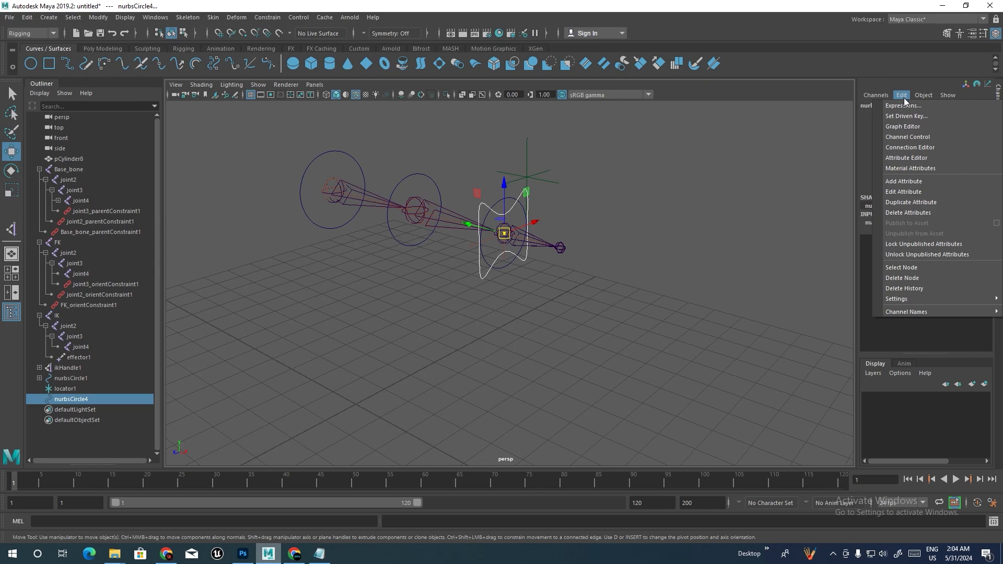
pyautogui.click(899, 183)
pyautogui.moveTo(408, 192); pyautogui.dragTo(632, 142)
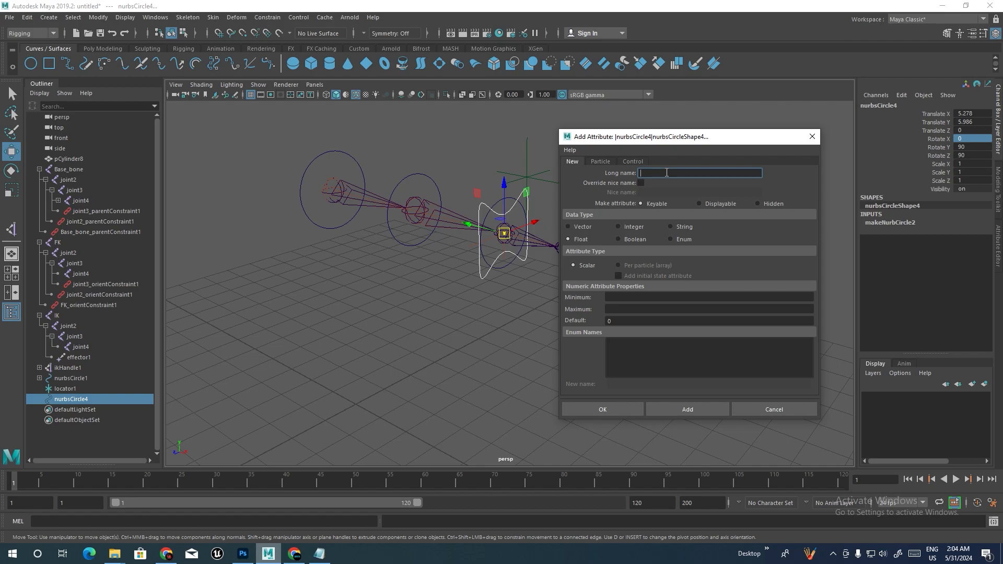
pyautogui.moveTo(618, 141); pyautogui.dragTo(679, 138)
pyautogui.scroll(3, 448, 241)
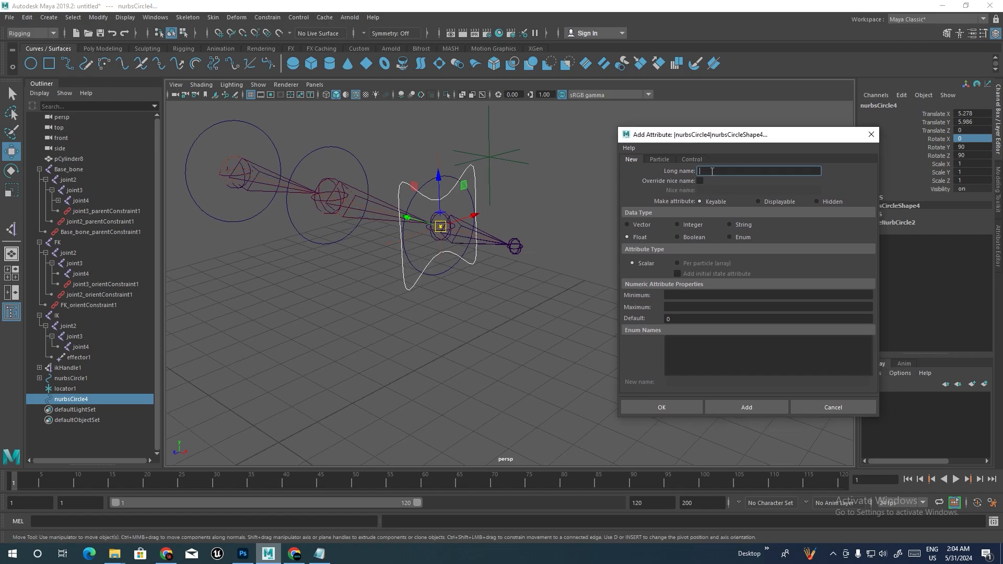
pyautogui.press('Tab')
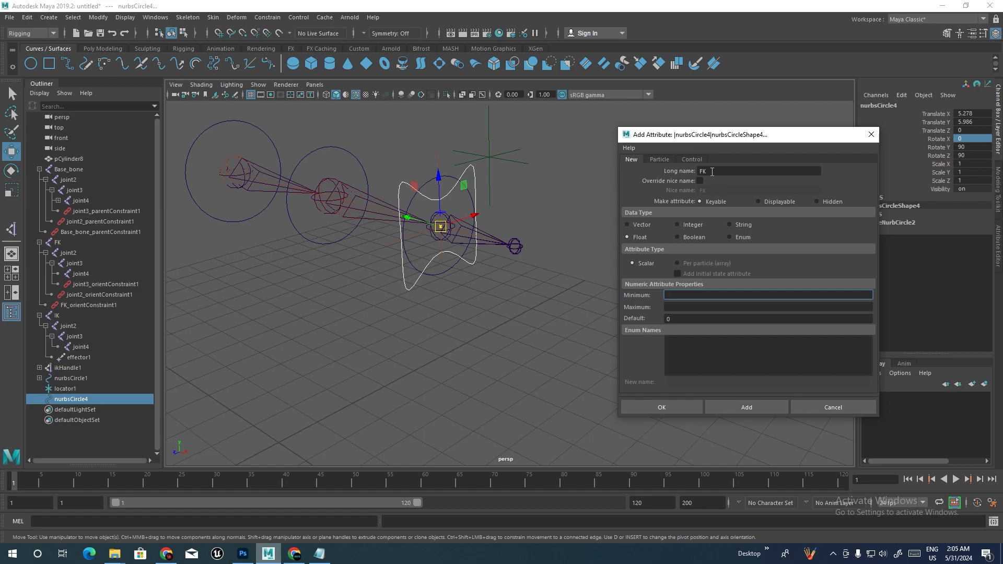
pyautogui.press('Tab')
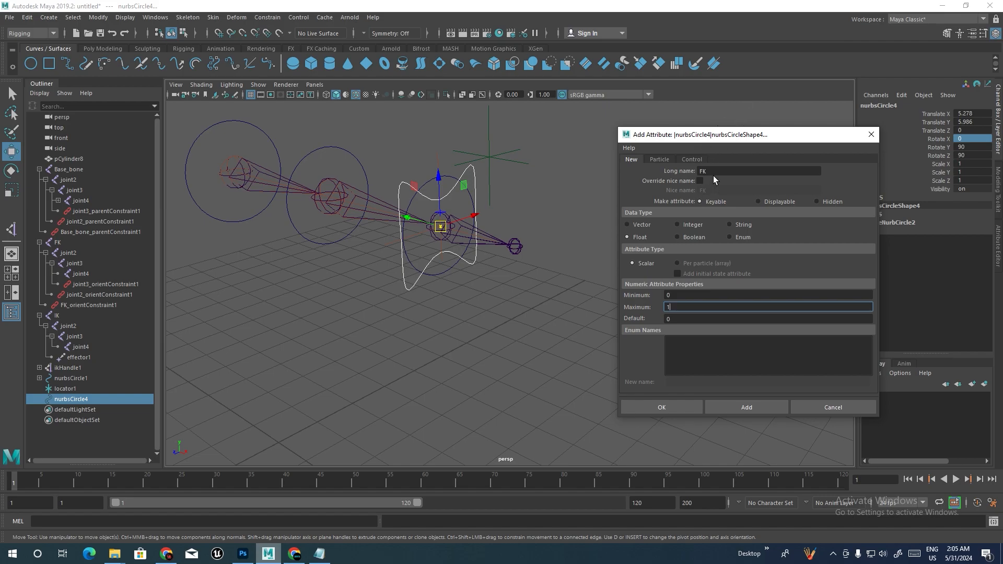
pyautogui.click(741, 407)
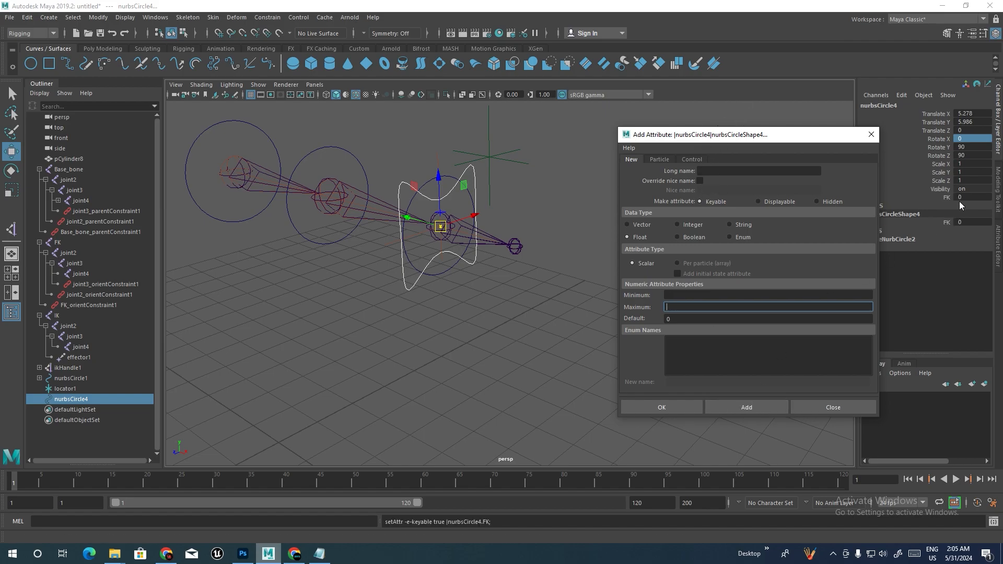
# - Add a keyable float attribute named IK to nurbsCircle4 with minimum 0 and maximum 1
pyautogui.click(707, 170)
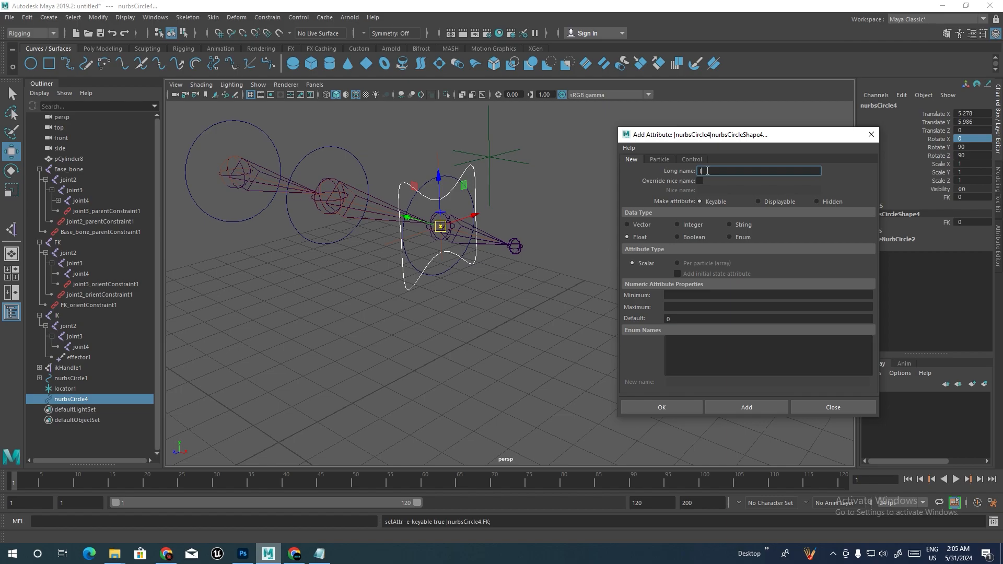
pyautogui.press('Tab')
pyautogui.write('0')
pyautogui.press('Tab')
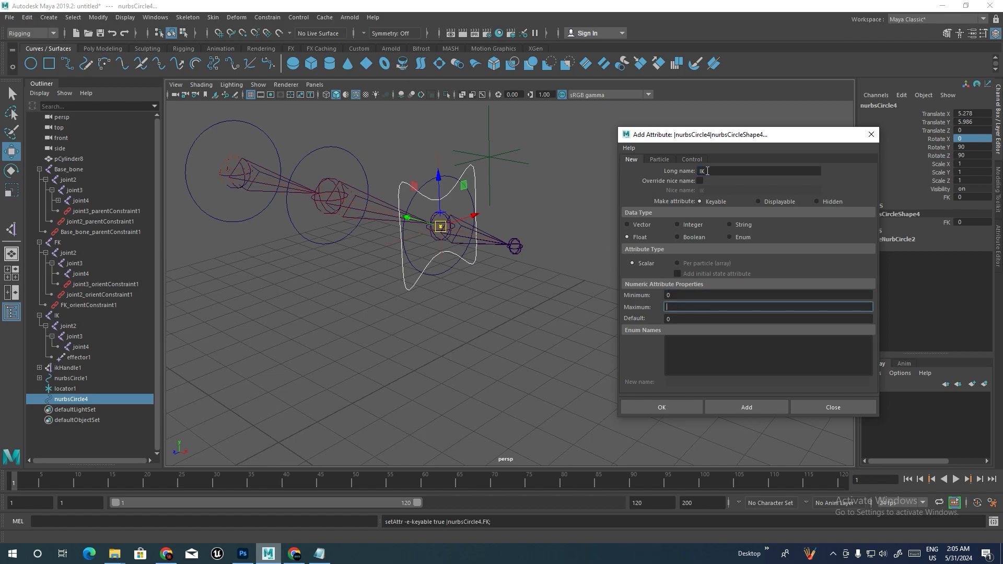
pyautogui.write('1')
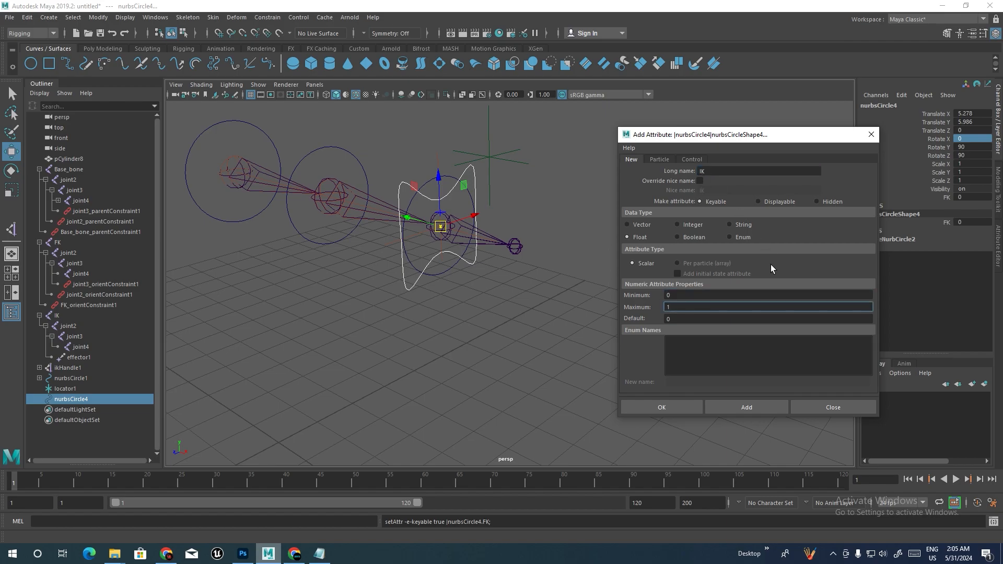
pyautogui.click(730, 406)
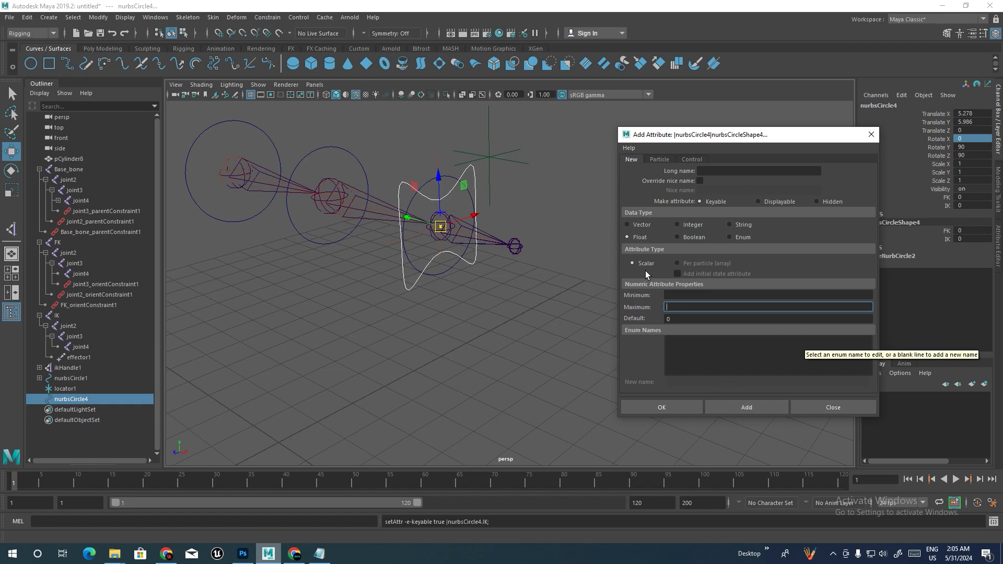
# - Add a keyable float attribute named FK_IK with minimum 0 and maximum 1 to nurbsCircle4, and close the attribute dialog
pyautogui.click(714, 171)
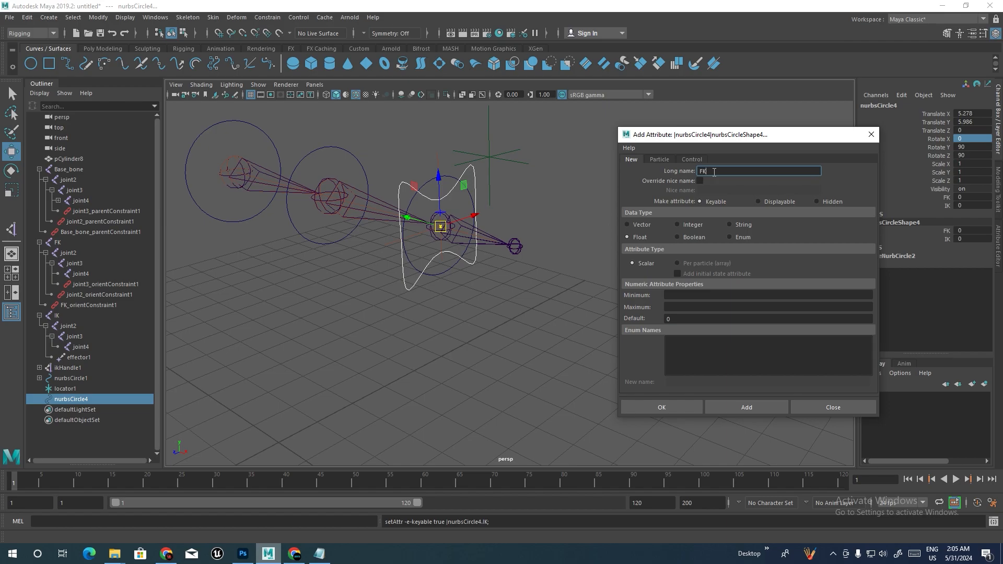
pyautogui.press('Tab')
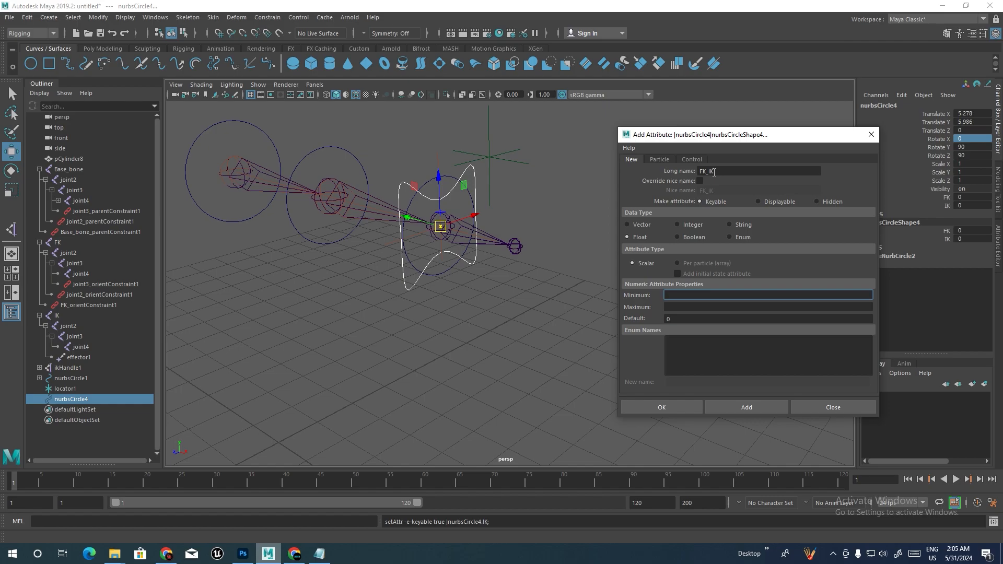
pyautogui.press('Tab')
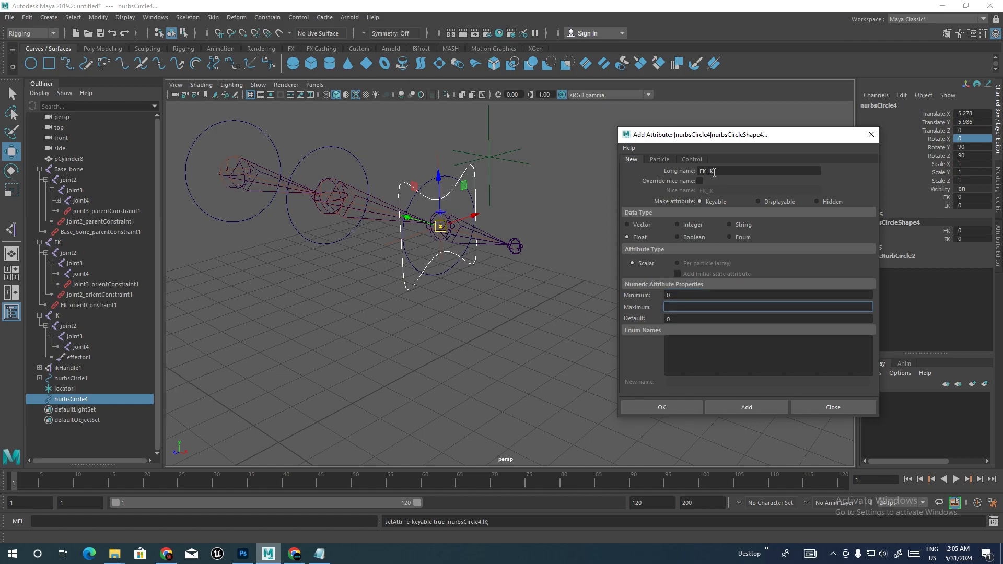
pyautogui.write('1')
pyautogui.click(751, 410)
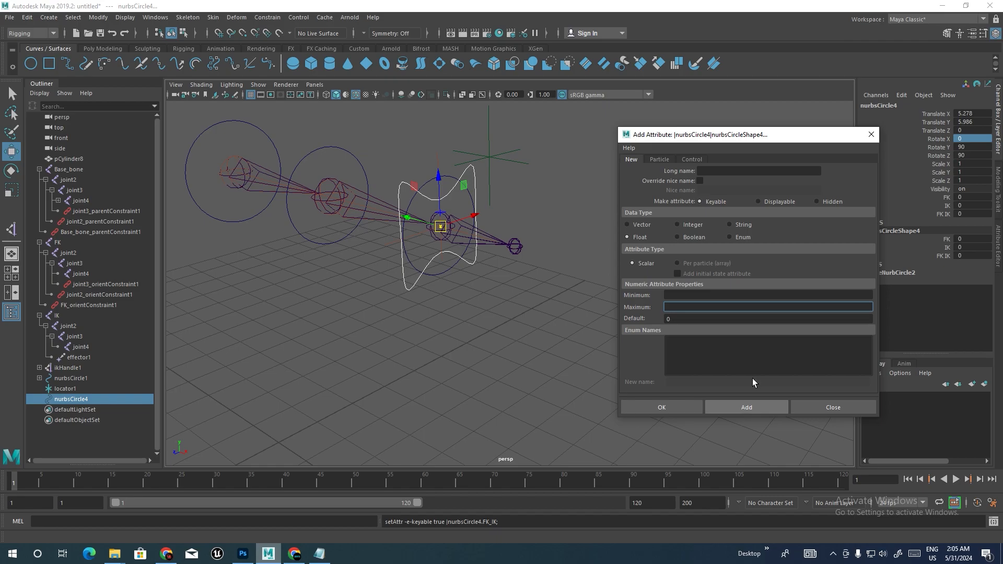
pyautogui.click(871, 139)
# - Open the Connection Editor beside the rig and load nurbsCircle4 on the output side
pyautogui.keyDown('alt'); pyautogui.moveTo(574, 249); pyautogui.dragTo(613, 259); pyautogui.keyUp('alt')
pyautogui.keyDown('alt'); pyautogui.moveTo(519, 246); pyautogui.dragTo(531, 259, button='middle'); pyautogui.keyUp('alt')
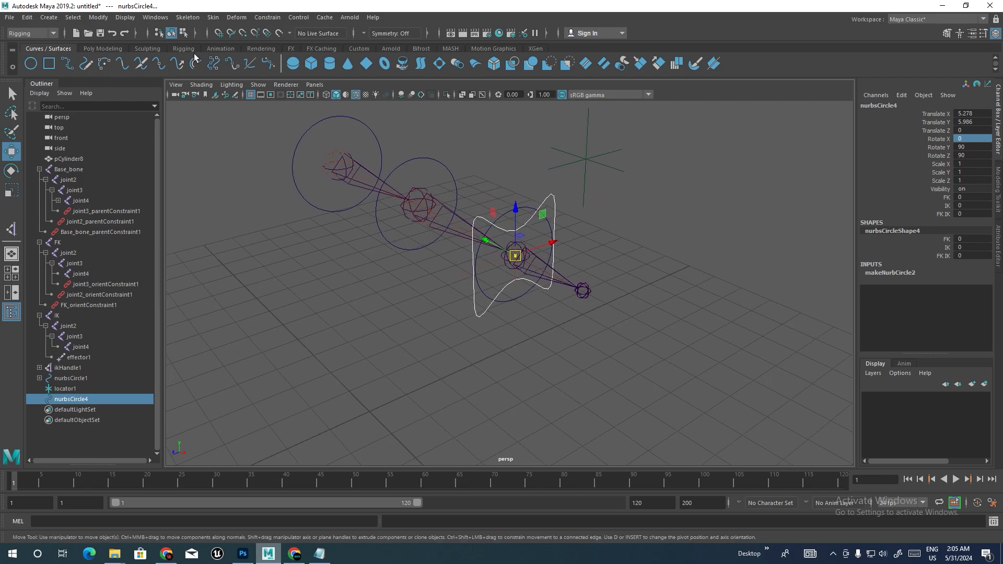
pyautogui.click(156, 17)
pyautogui.moveTo(209, 55)
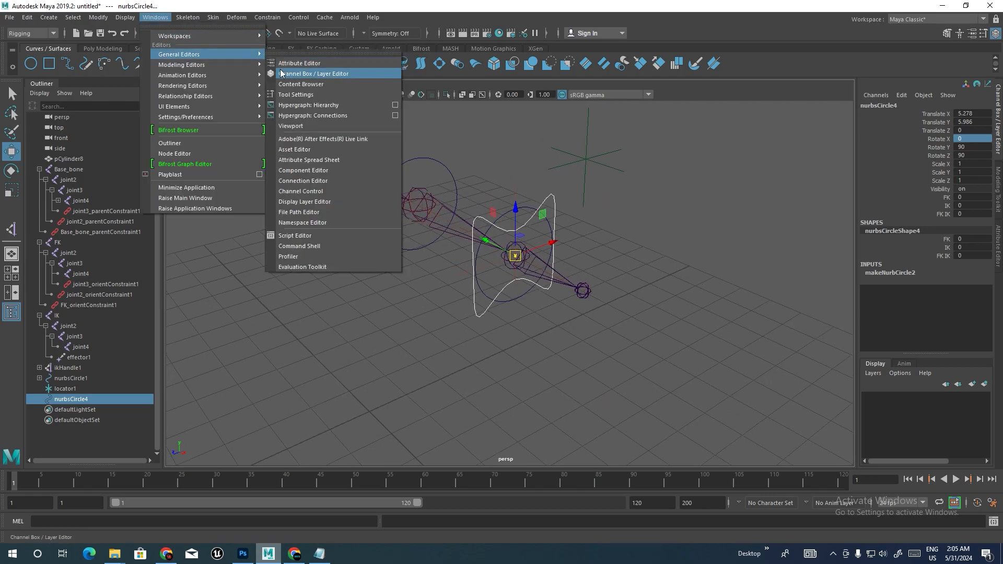
pyautogui.click(309, 180)
pyautogui.moveTo(410, 190); pyautogui.dragTo(317, 149)
pyautogui.keyDown('alt'); pyautogui.moveTo(575, 220); pyautogui.dragTo(647, 214); pyautogui.keyUp('alt')
pyautogui.moveTo(352, 155); pyautogui.dragTo(296, 143)
pyautogui.keyDown('alt'); pyautogui.moveTo(501, 199); pyautogui.dragTo(593, 222); pyautogui.keyUp('alt')
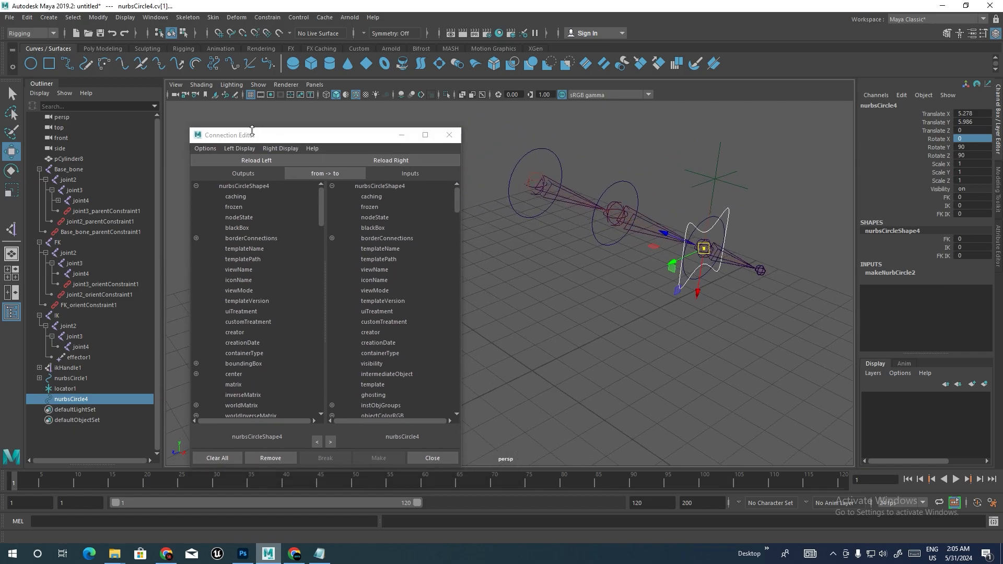
pyautogui.moveTo(258, 136); pyautogui.dragTo(297, 125)
pyautogui.click(290, 153)
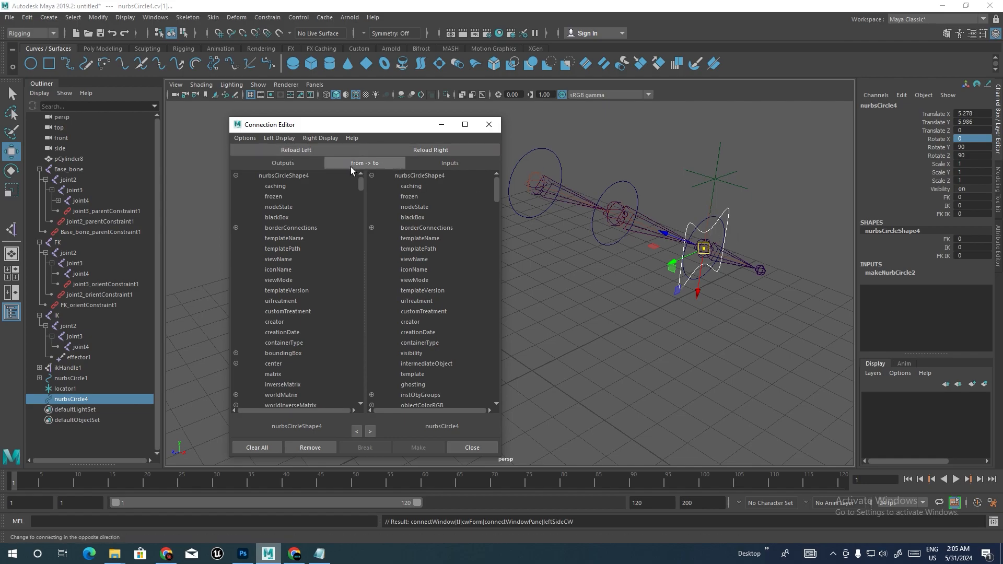
# - Hide non-keyable attributes on the Connection Editor's output side and reposition the editor
pyautogui.click(276, 139)
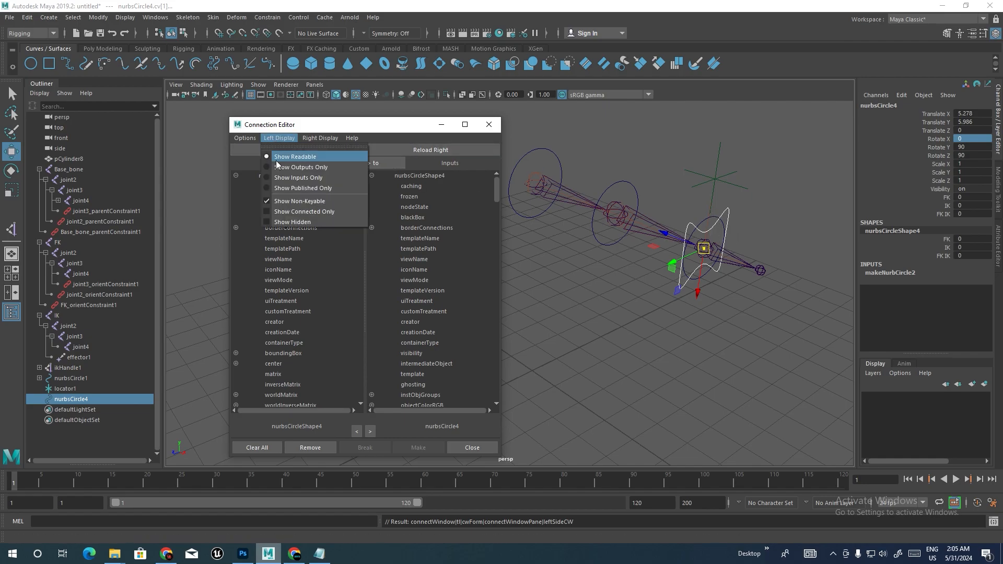
pyautogui.click(271, 202)
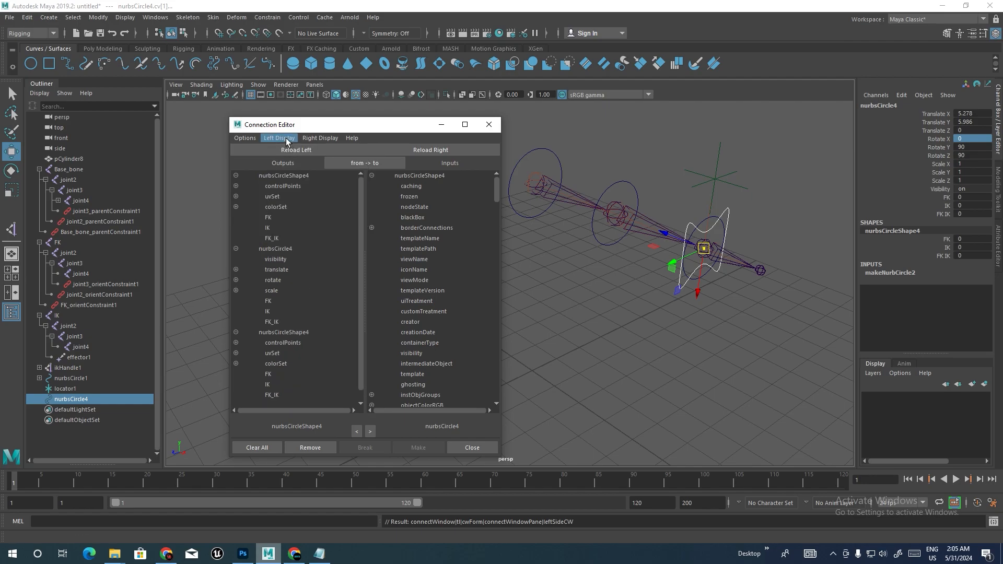
pyautogui.moveTo(299, 127); pyautogui.dragTo(301, 116)
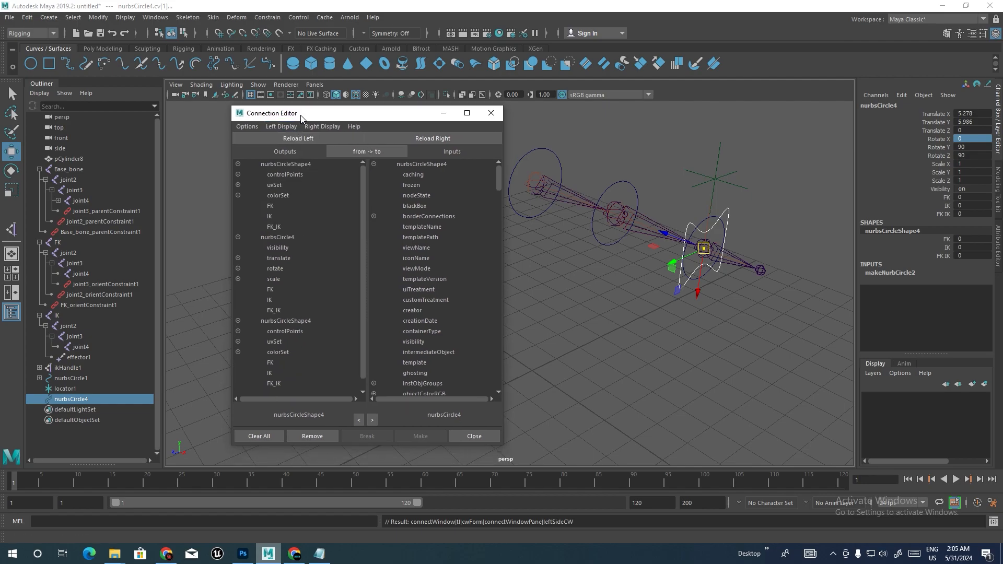
# - Load Base_bone_parentConstraint1 on the Connection Editor's input side and hide its non-keyable attributes
pyautogui.click(272, 364)
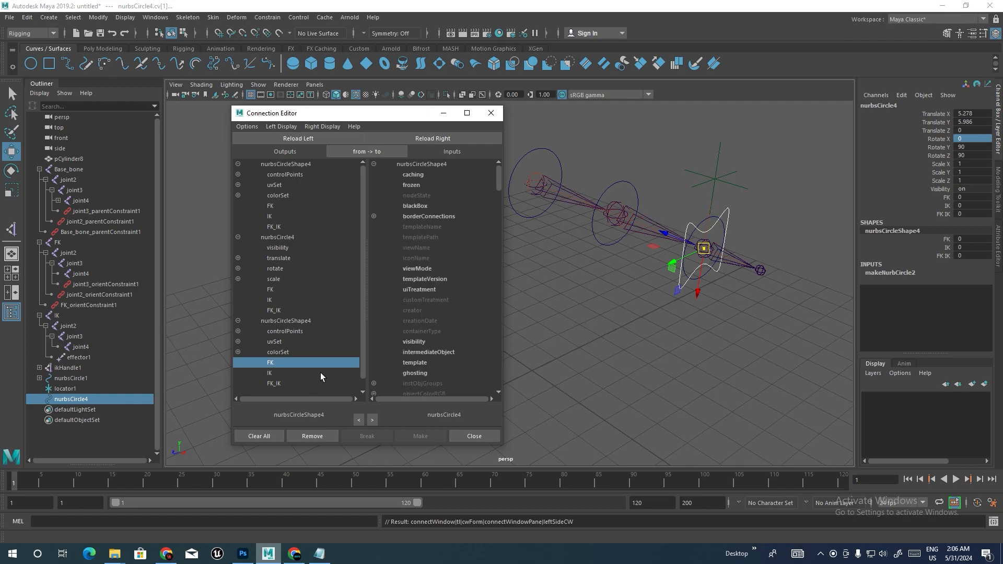
pyautogui.click(276, 374)
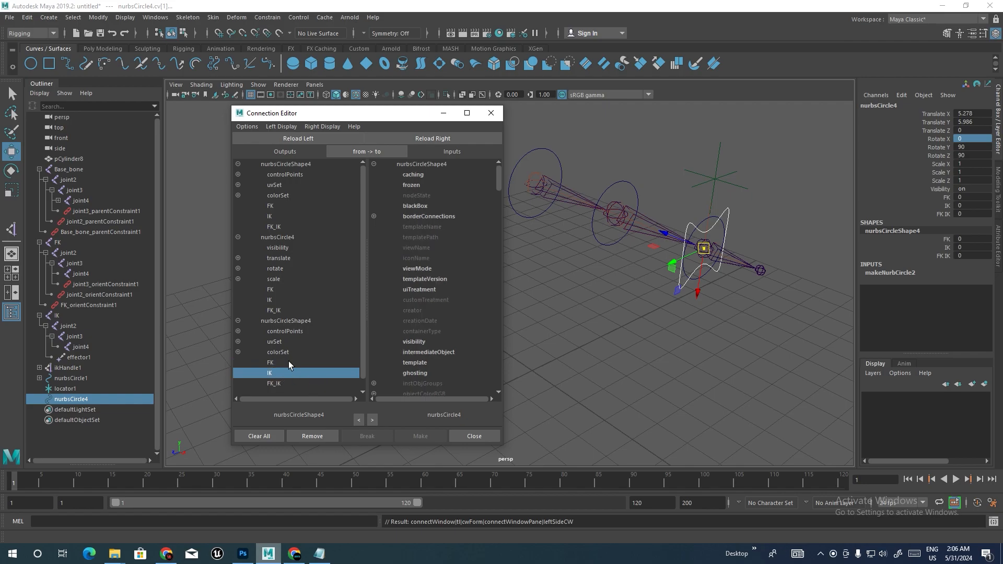
pyautogui.click(60, 170)
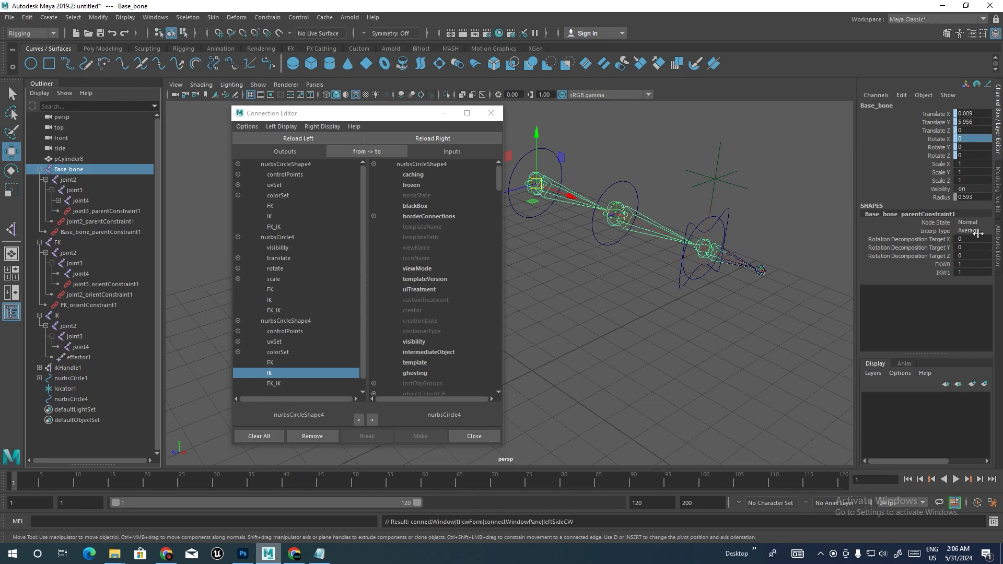
pyautogui.click(998, 241)
pyautogui.click(816, 103)
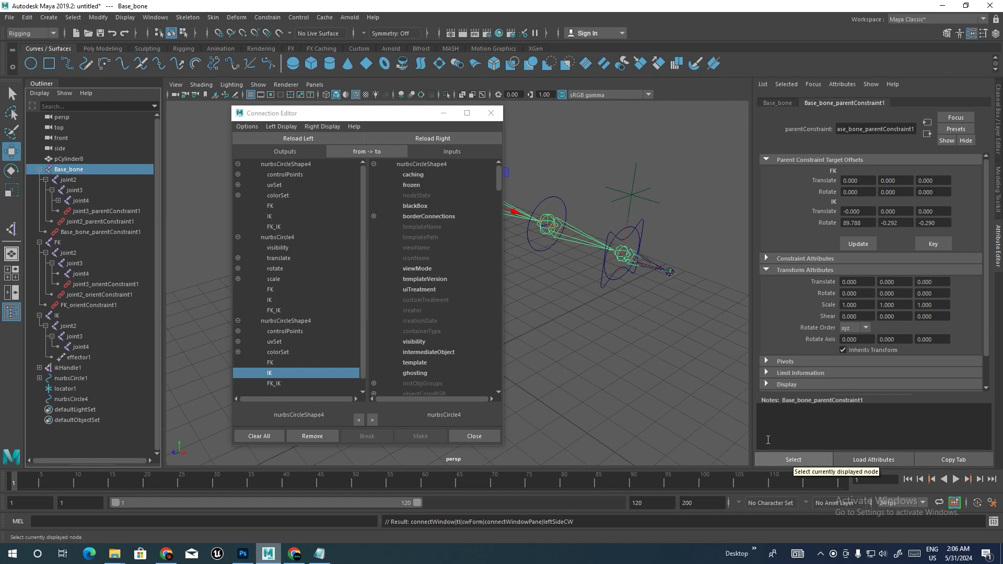
pyautogui.click(804, 457)
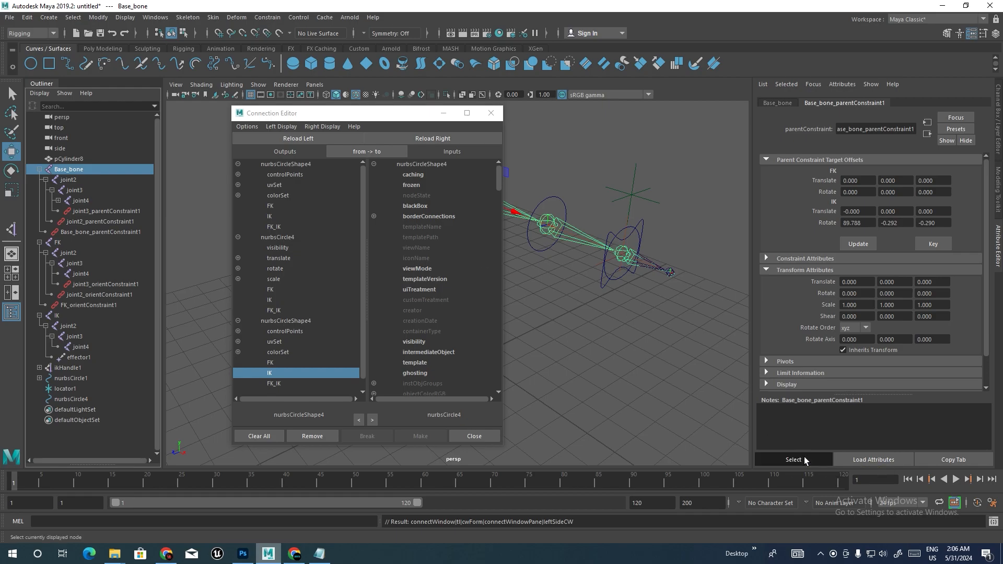
pyautogui.click(421, 139)
pyautogui.click(322, 127)
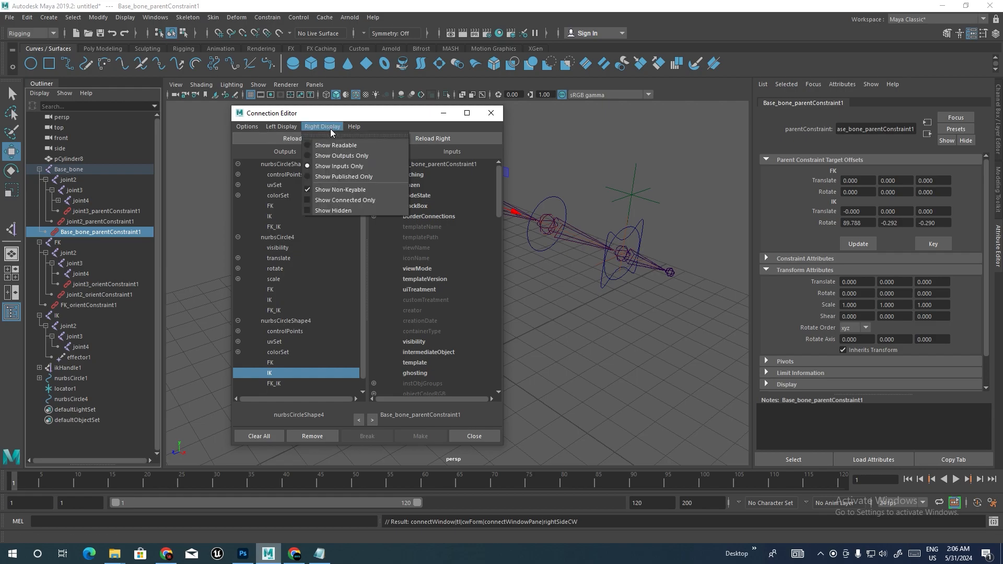
pyautogui.click(325, 191)
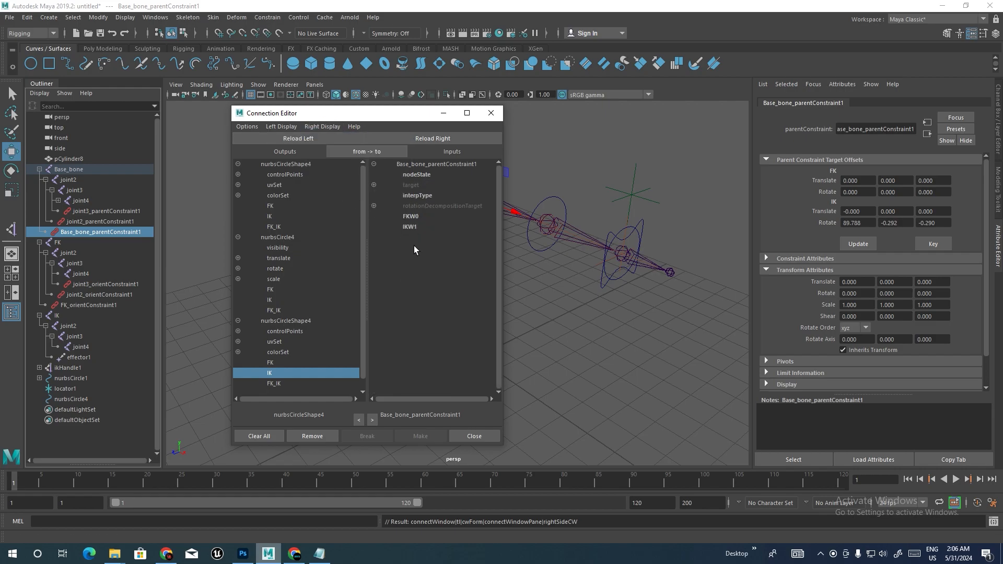
# - Connect the control shape's FK attribute to FKW0 and its IK attribute to IKW1 on Base_bone_parentConstraint1
pyautogui.click(278, 363)
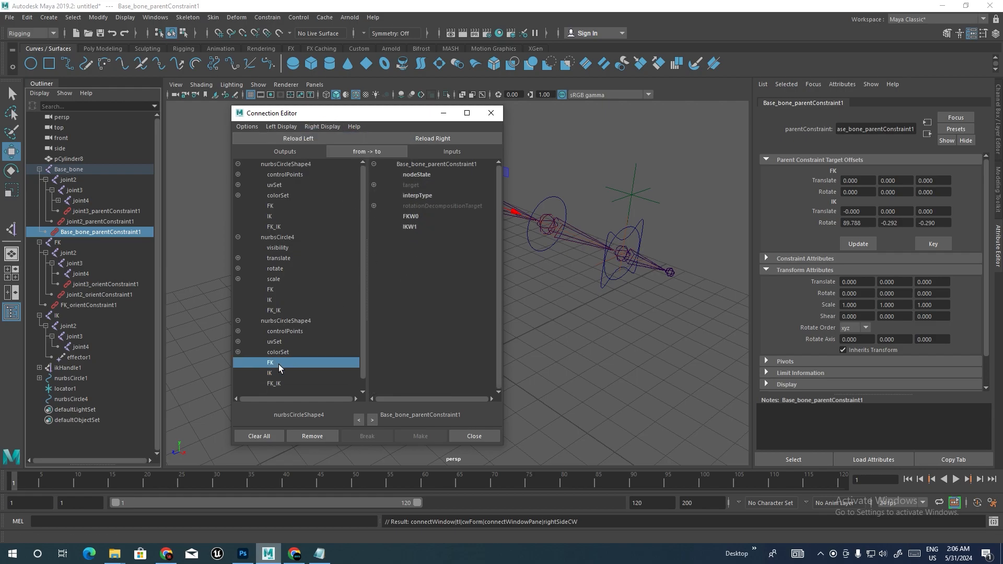
pyautogui.click(415, 218)
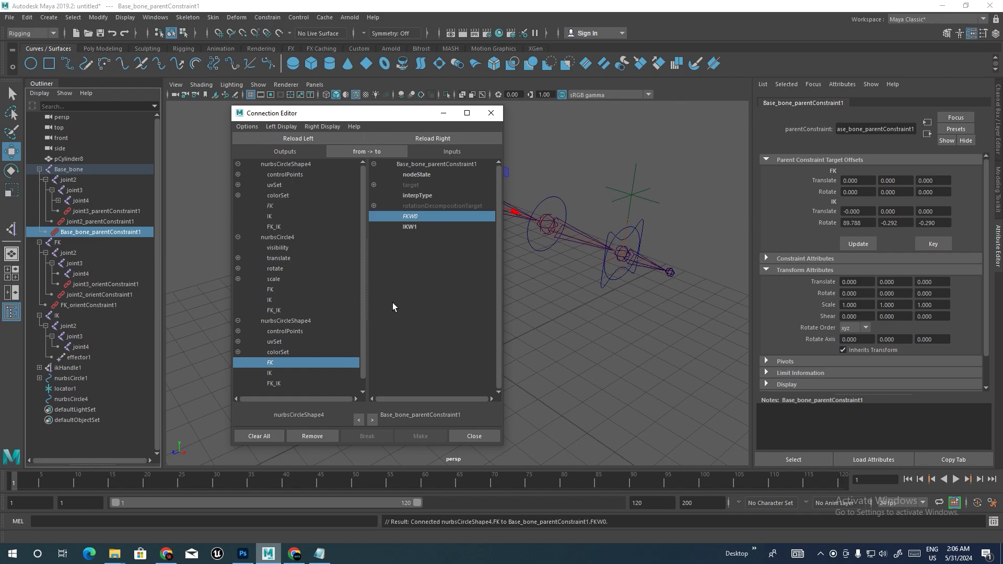
pyautogui.click(274, 372)
pyautogui.click(409, 228)
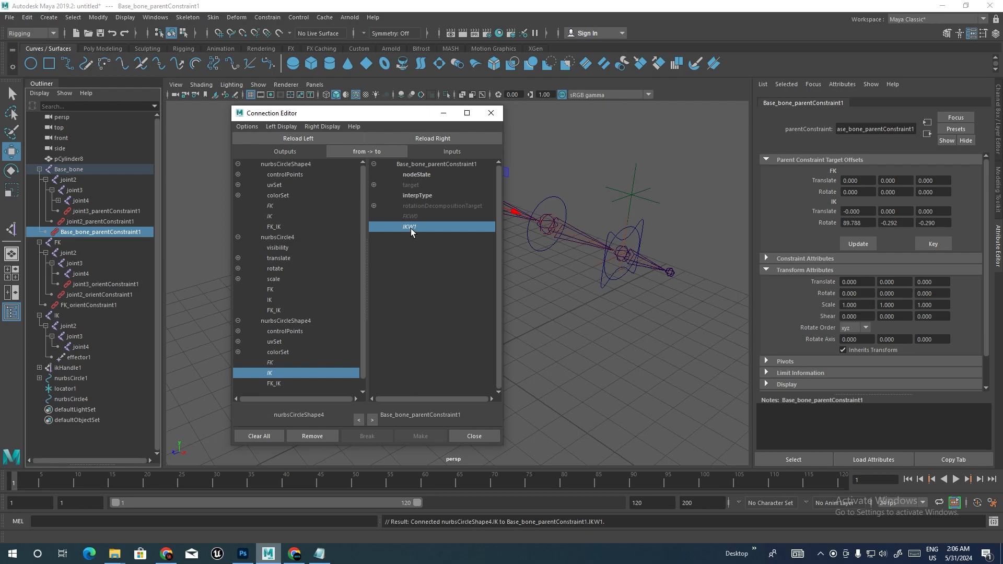
# - Load the base chain's joint2_parentConstraint1 as the input and connect IK to joint2W1 and FK to joint2W0
pyautogui.click(76, 182)
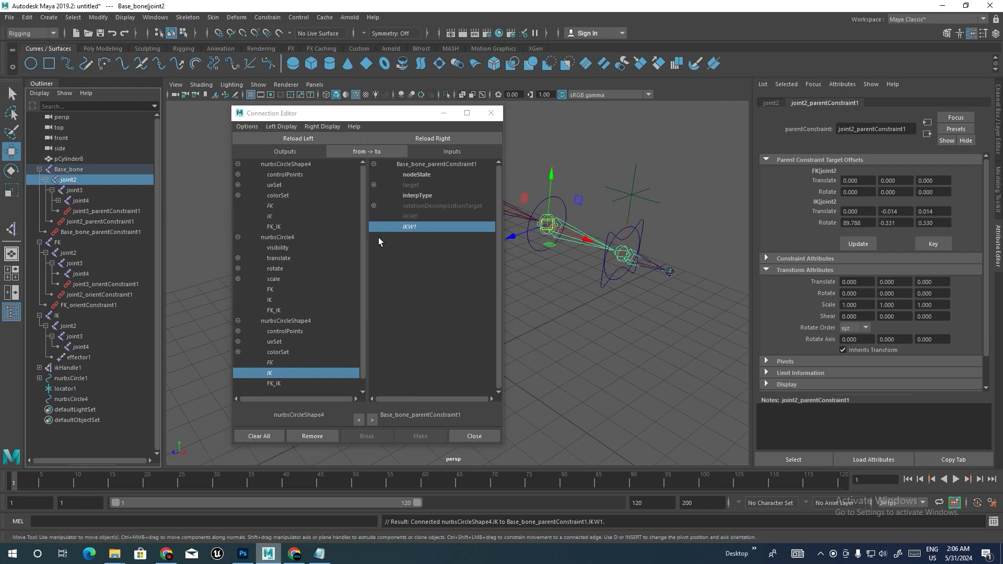
pyautogui.click(793, 459)
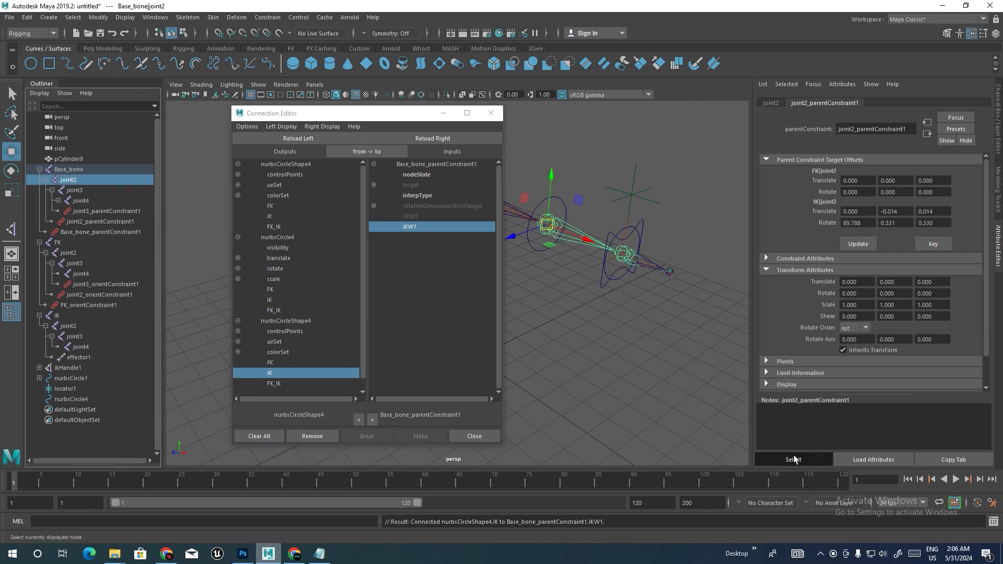
pyautogui.click(427, 138)
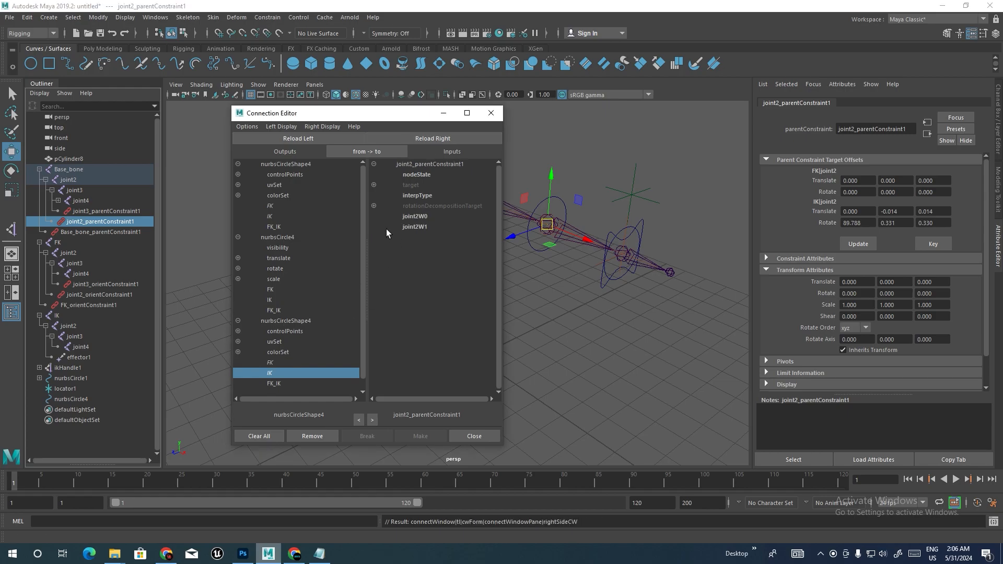
pyautogui.click(416, 227)
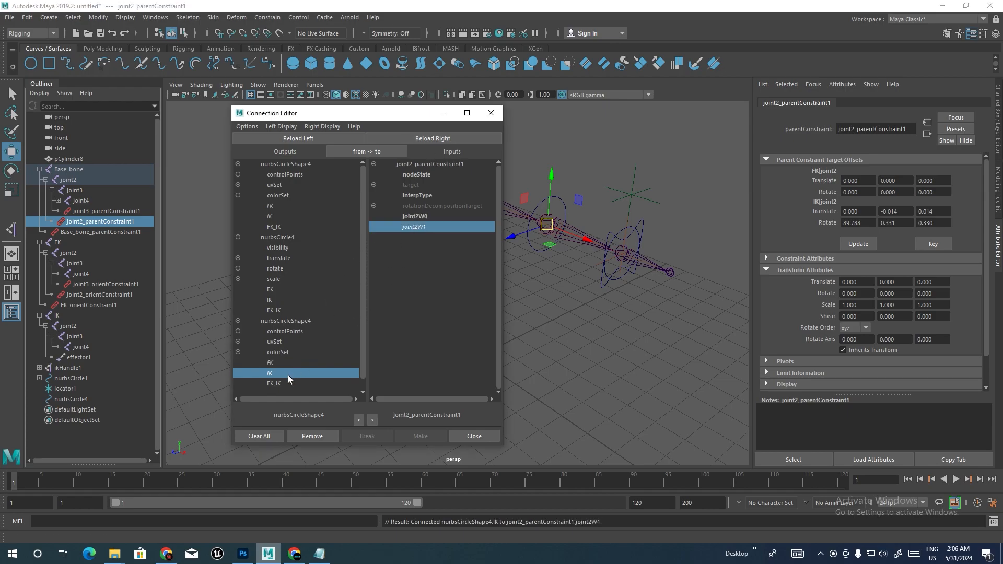
pyautogui.click(275, 363)
pyautogui.click(413, 216)
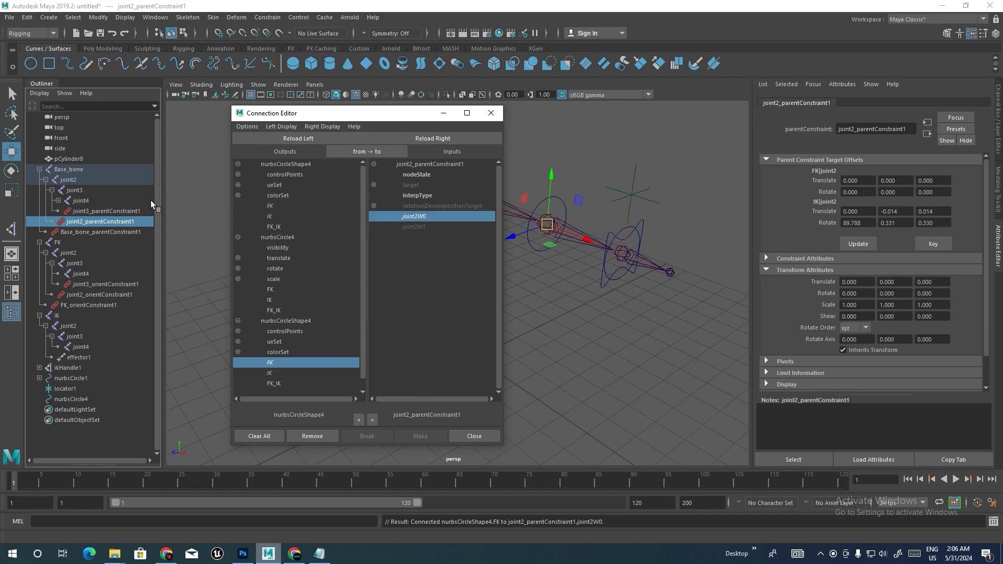
# - Load the base chain's joint3_parentConstraint1 as the input and connect FK to joint3W0 and IK to joint3W1
pyautogui.click(82, 191)
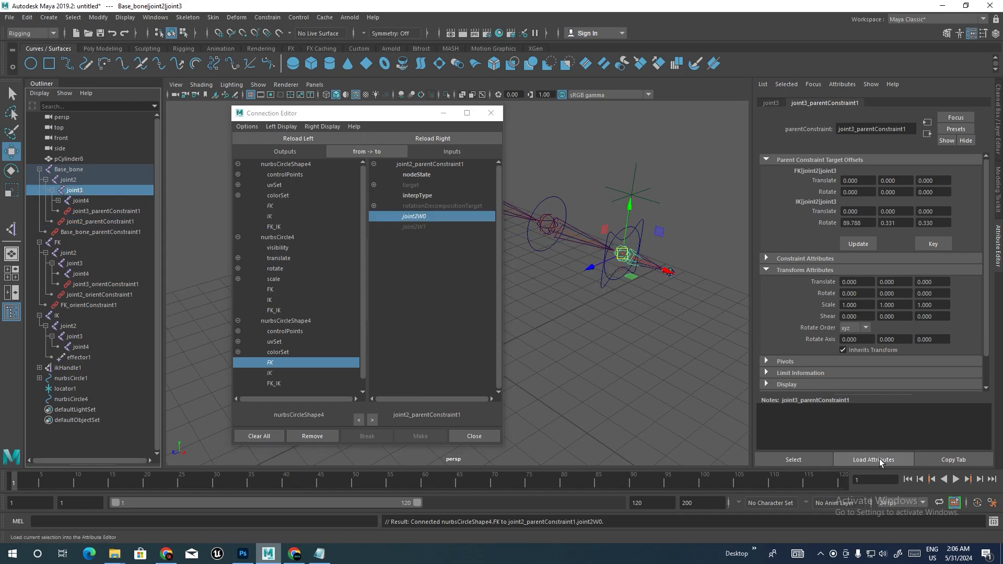
pyautogui.click(799, 460)
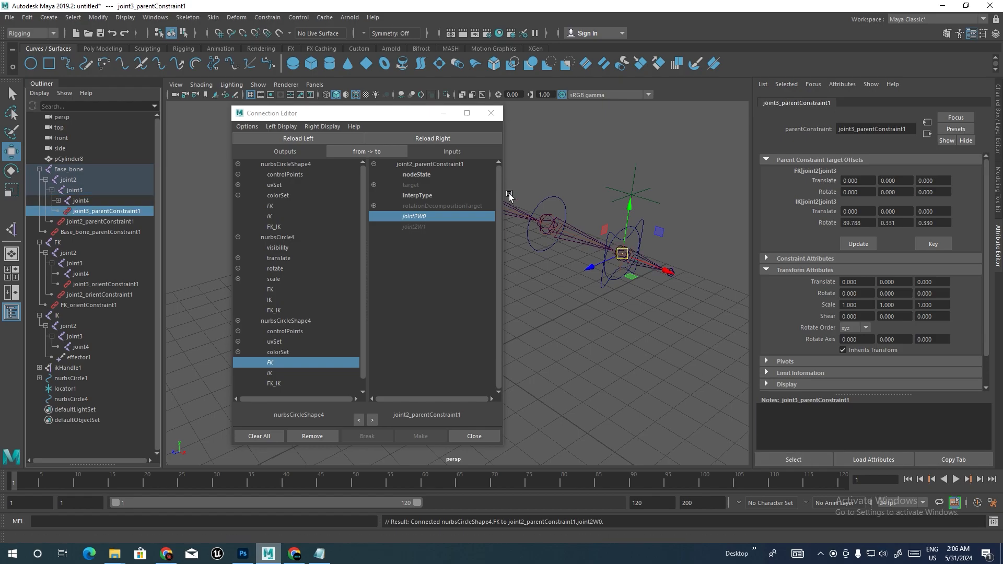
pyautogui.click(429, 139)
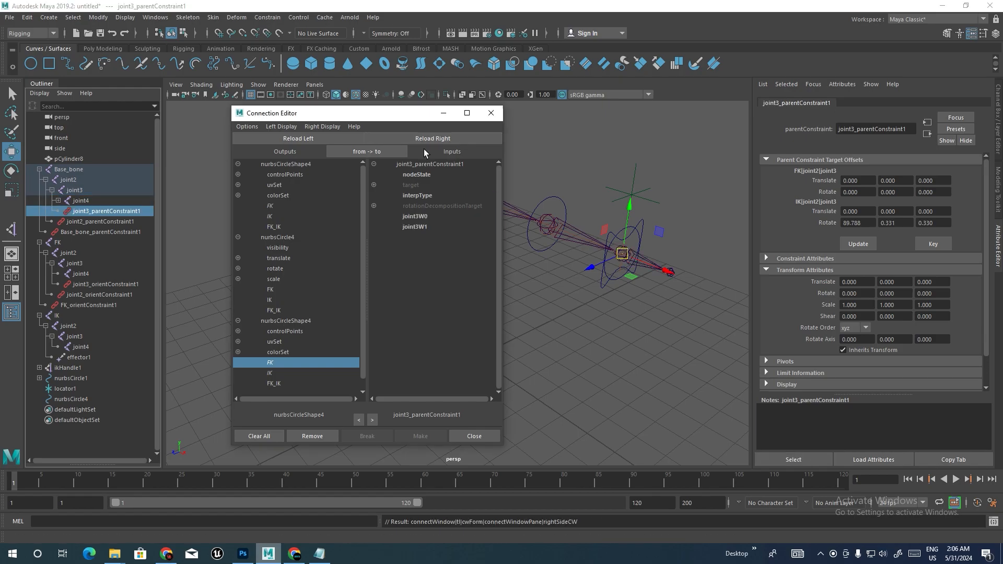
pyautogui.click(415, 217)
pyautogui.click(283, 373)
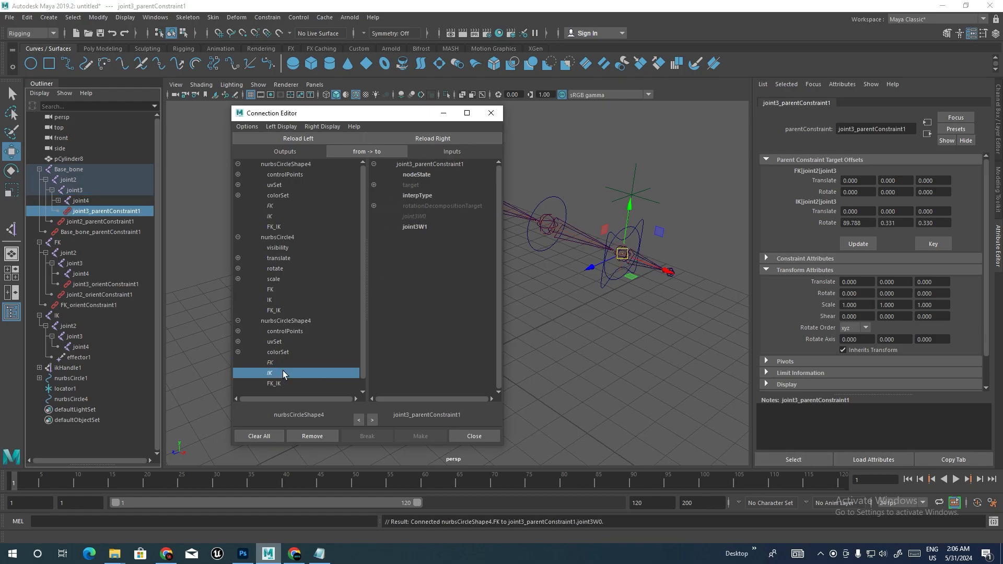
pyautogui.click(412, 228)
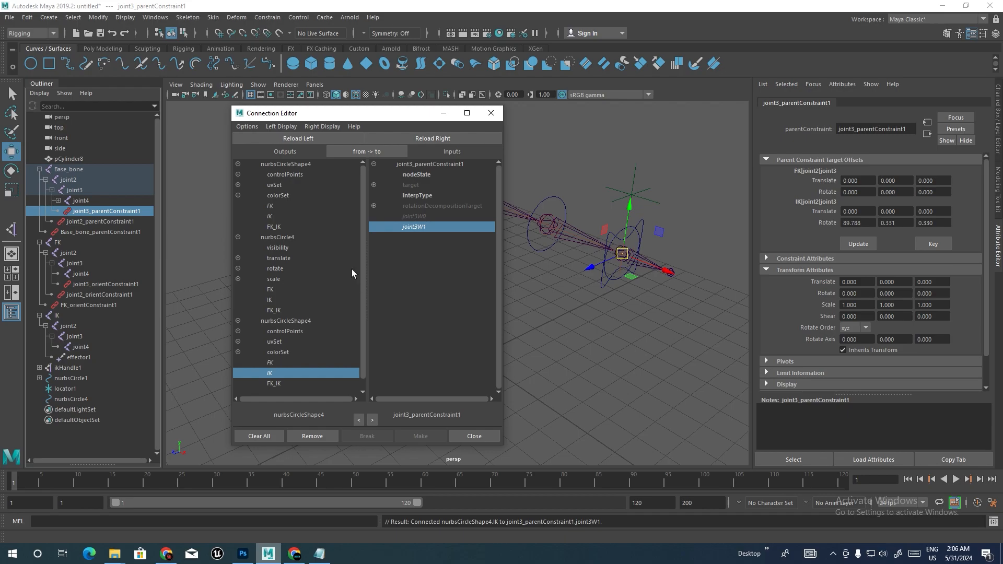
# - Connect FK to joint4W0 and IK to joint4W1 on the base chain's joint4_parentConstraint1, and close the Connection Editor
pyautogui.click(83, 202)
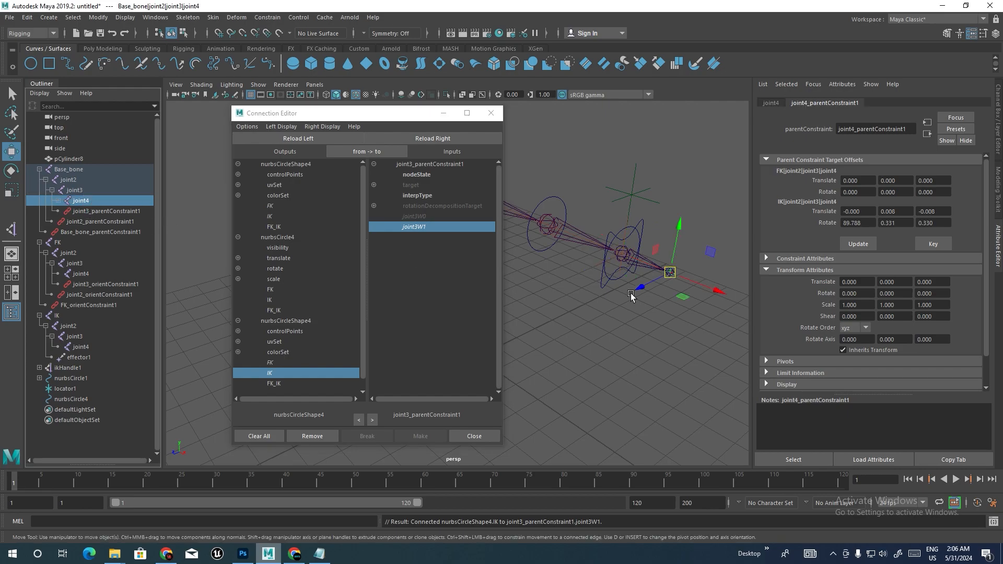
pyautogui.click(793, 459)
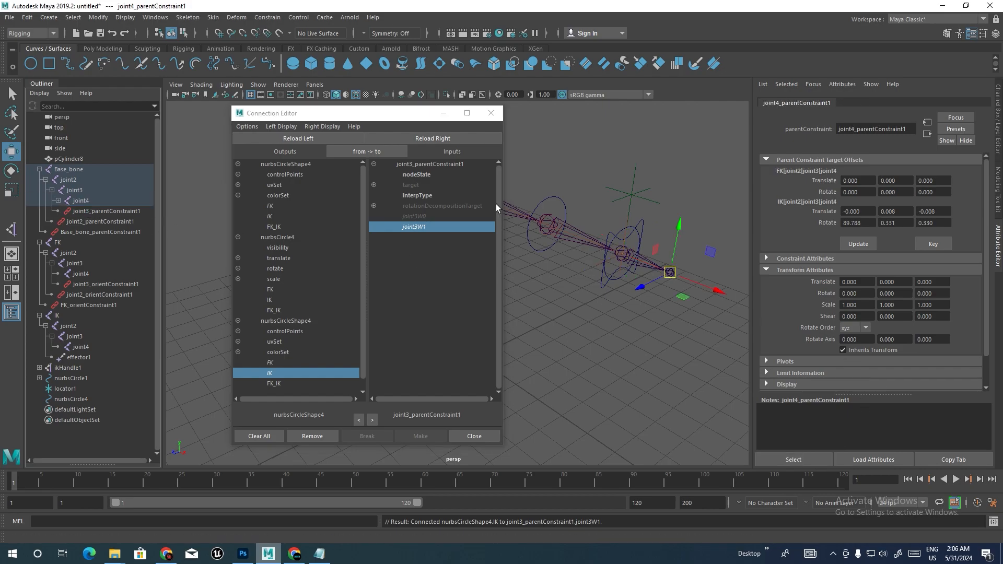
pyautogui.click(442, 140)
pyautogui.click(274, 363)
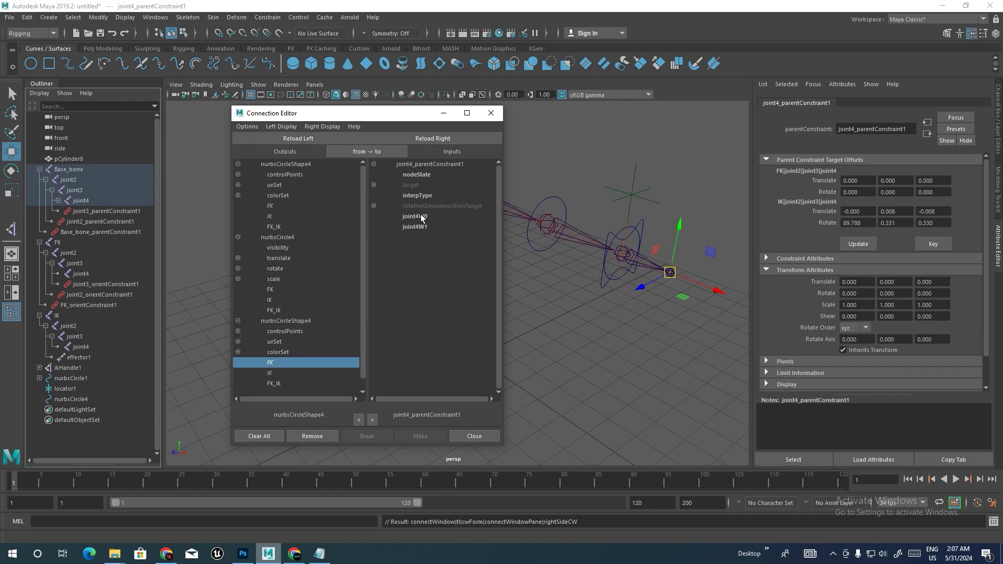
pyautogui.click(415, 217)
pyautogui.click(270, 373)
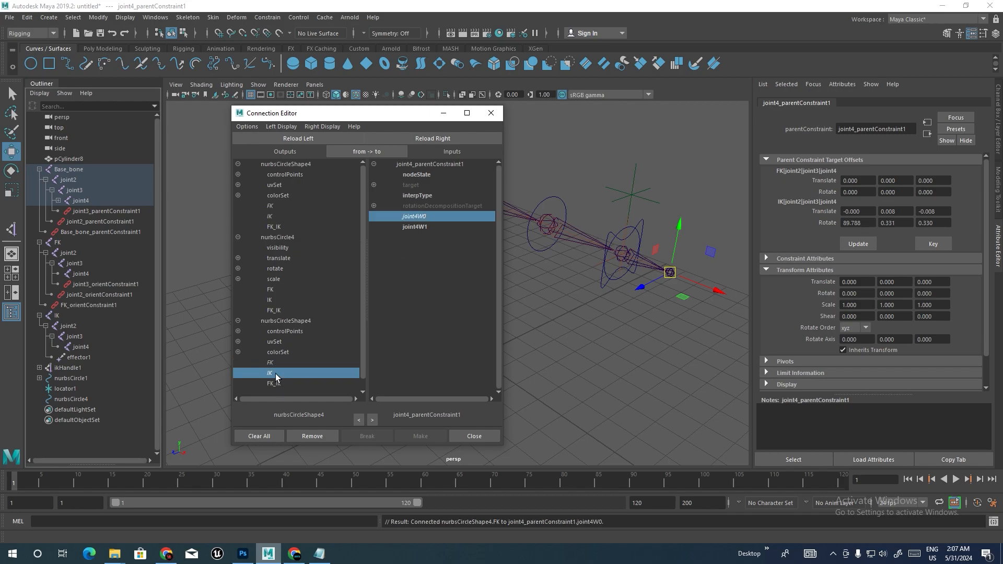
pyautogui.click(415, 228)
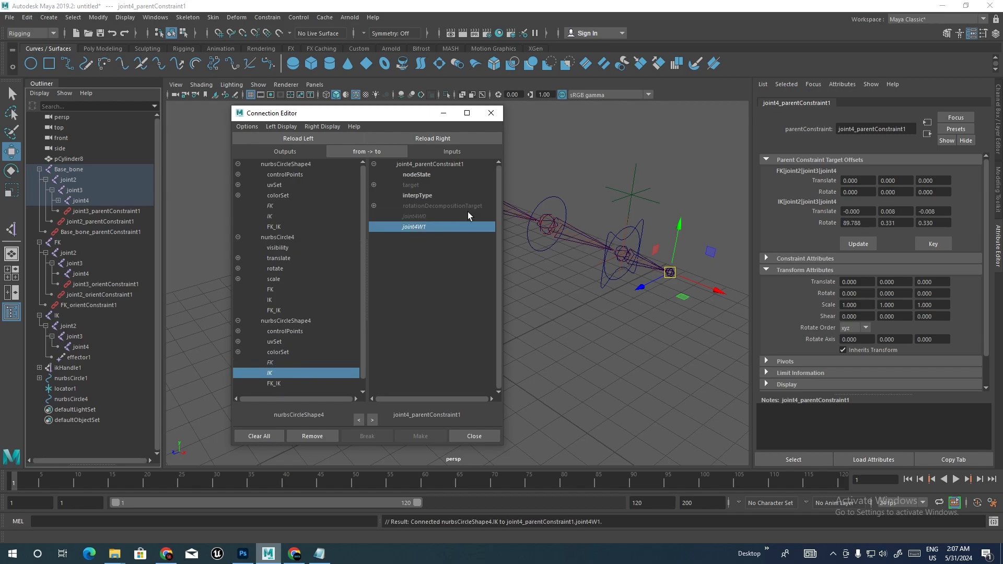
pyautogui.click(494, 119)
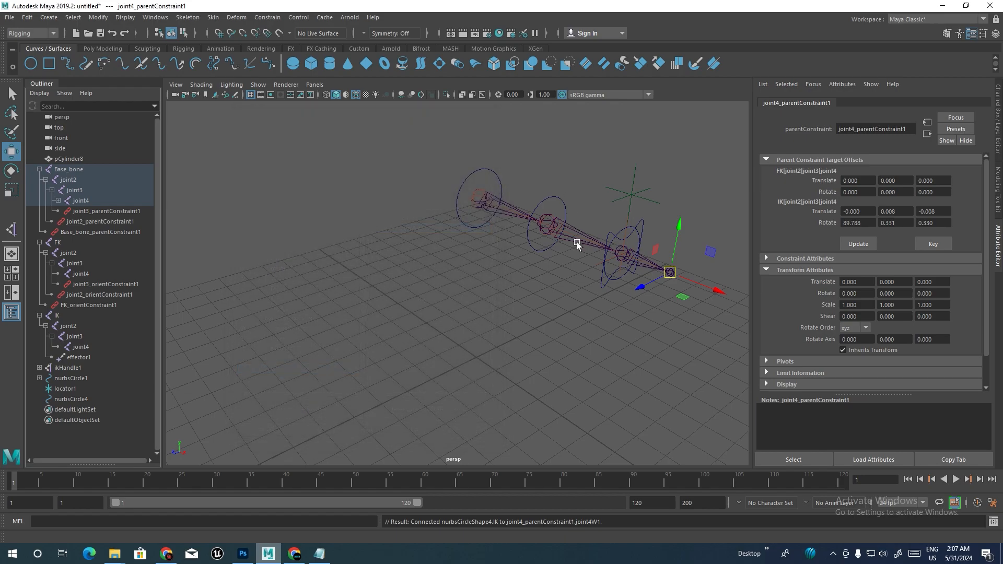
# - Select the star-shaped control nurbsCircle4, switch from the Rigging to the Animation toolset, and start Set Driven Key
pyautogui.keyDown('alt'); pyautogui.moveTo(577, 242); pyautogui.dragTo(429, 256, button='middle'); pyautogui.keyUp('alt')
pyautogui.keyDown('alt'); pyautogui.moveTo(428, 256); pyautogui.dragTo(533, 247, button='right'); pyautogui.keyUp('alt')
pyautogui.keyDown('alt'); pyautogui.moveTo(553, 239); pyautogui.dragTo(527, 249, button='middle'); pyautogui.keyUp('alt')
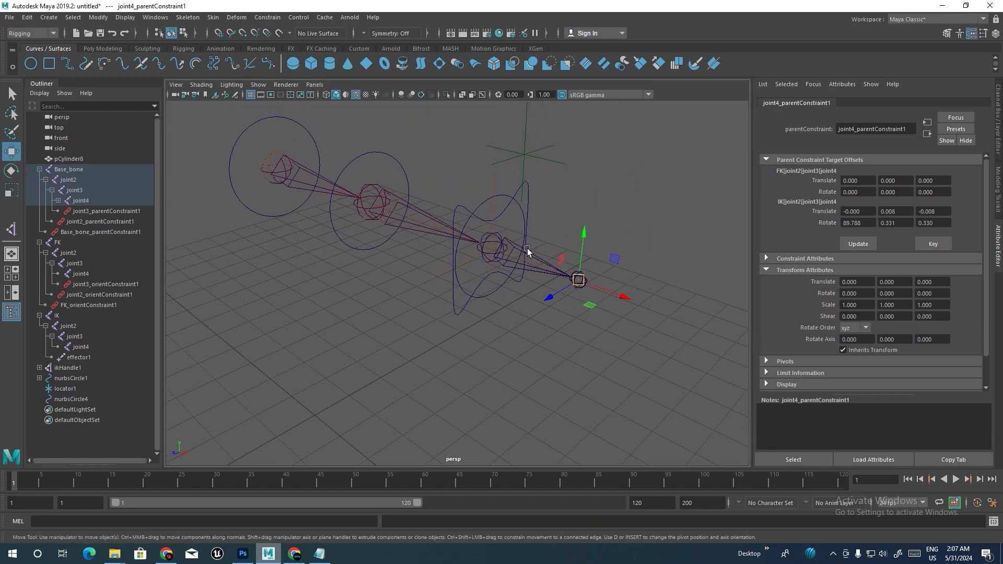
pyautogui.click(525, 192)
pyautogui.keyDown('alt'); pyautogui.moveTo(522, 280); pyautogui.dragTo(514, 276); pyautogui.keyUp('alt')
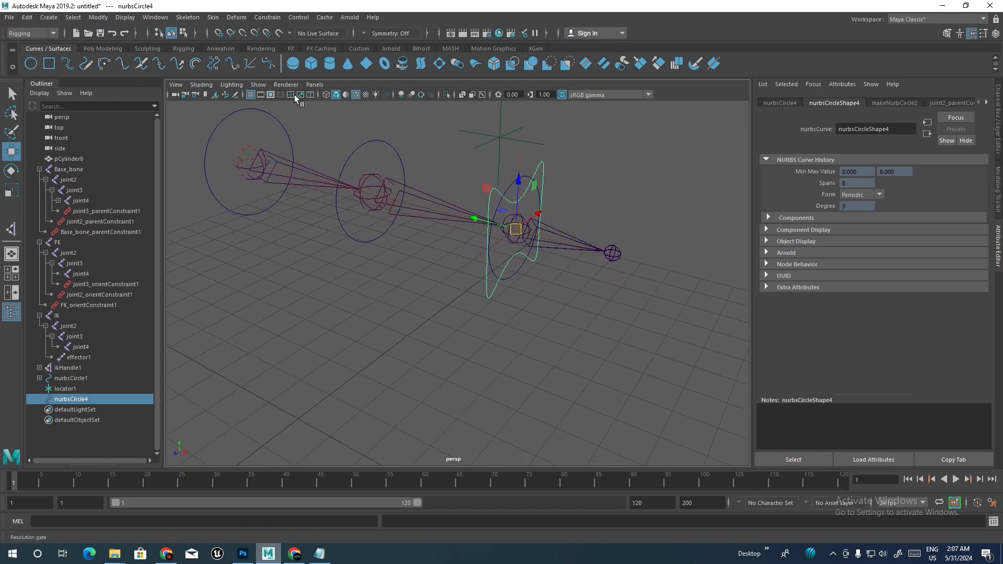
pyautogui.keyDown('alt'); pyautogui.moveTo(409, 197); pyautogui.dragTo(360, 209, button='middle'); pyautogui.keyUp('alt')
pyautogui.click(29, 33)
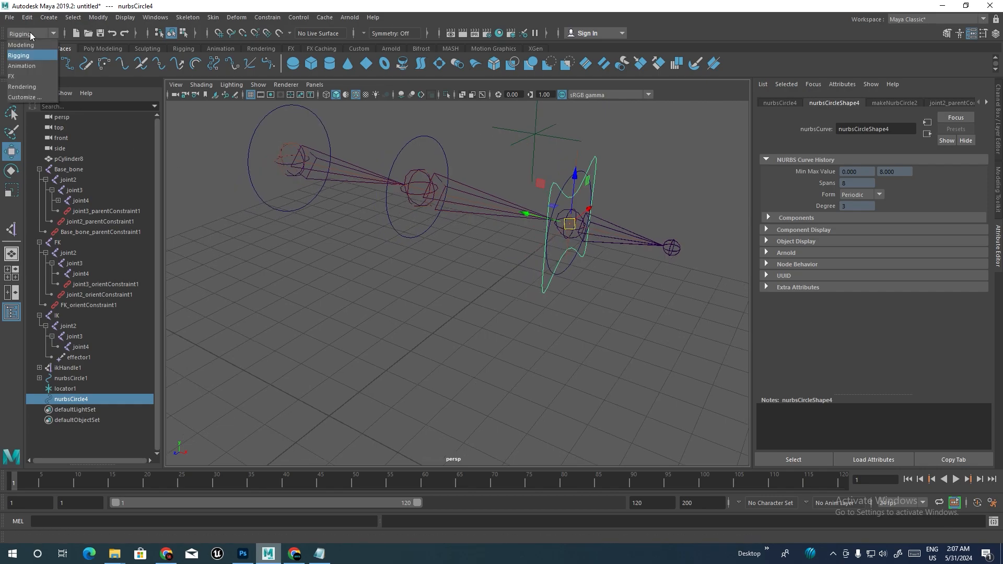
pyautogui.click(26, 68)
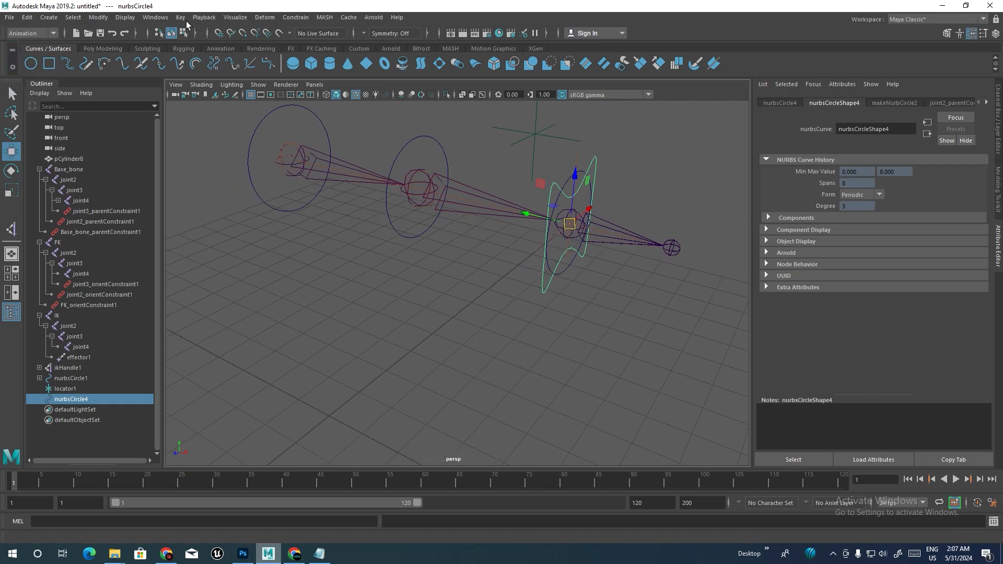
pyautogui.click(181, 17)
pyautogui.moveTo(222, 107)
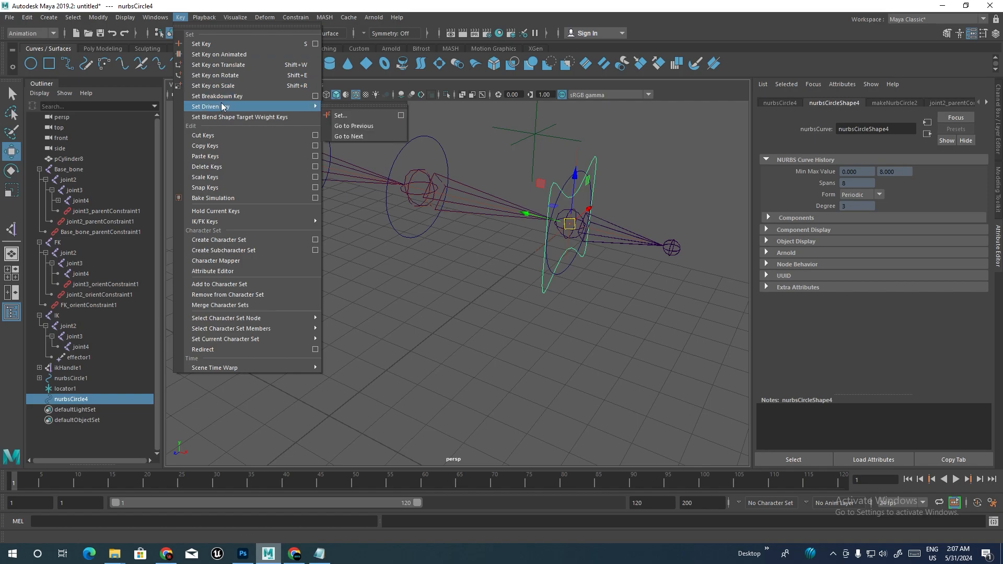
pyautogui.click(337, 116)
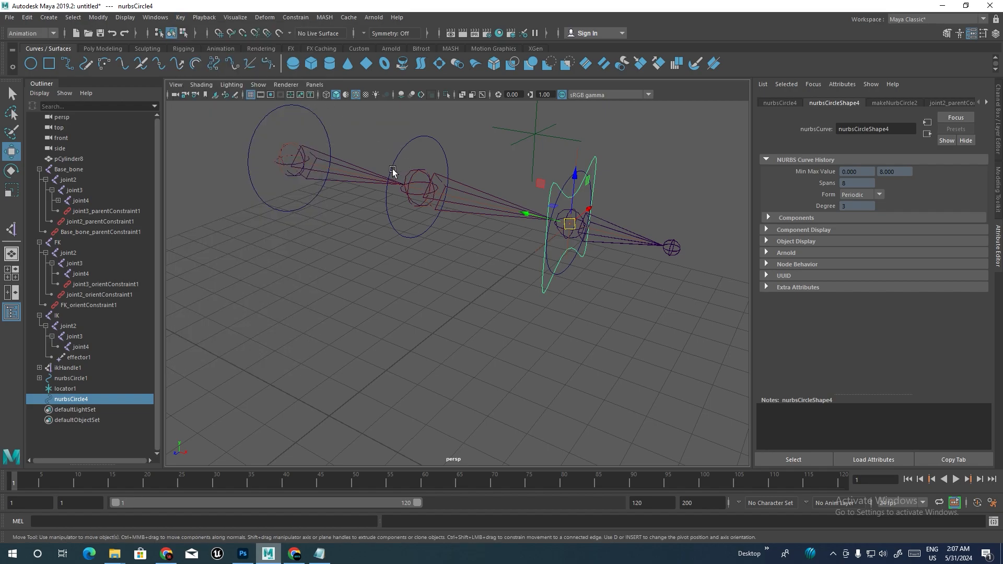
pyautogui.keyDown('alt'); pyautogui.moveTo(394, 171); pyautogui.dragTo(395, 205, button='right'); pyautogui.keyUp('alt')
pyautogui.keyDown('alt'); pyautogui.moveTo(395, 206); pyautogui.dragTo(415, 187); pyautogui.keyUp('alt')
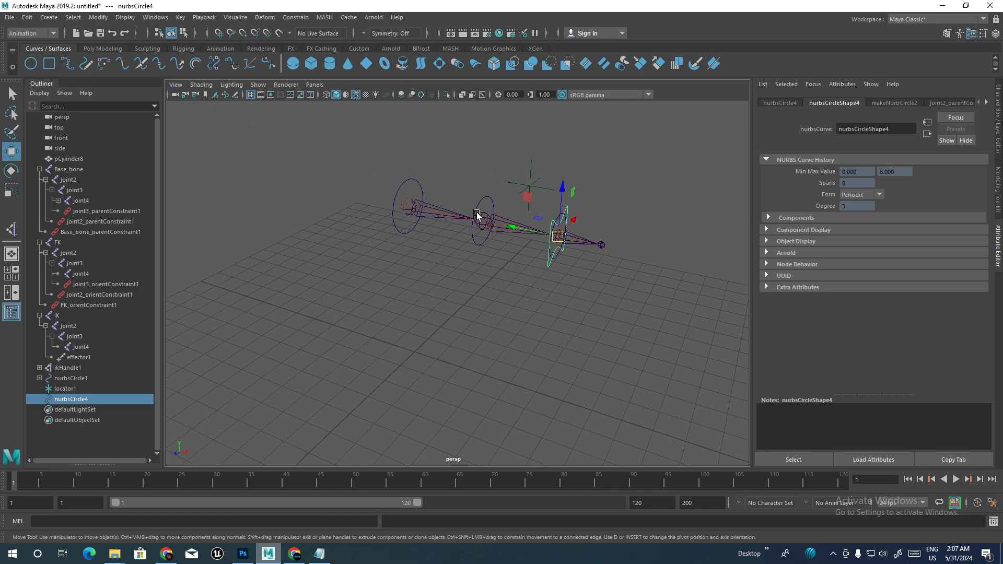
pyautogui.keyDown('alt'); pyautogui.moveTo(479, 212); pyautogui.dragTo(484, 212); pyautogui.keyUp('alt')
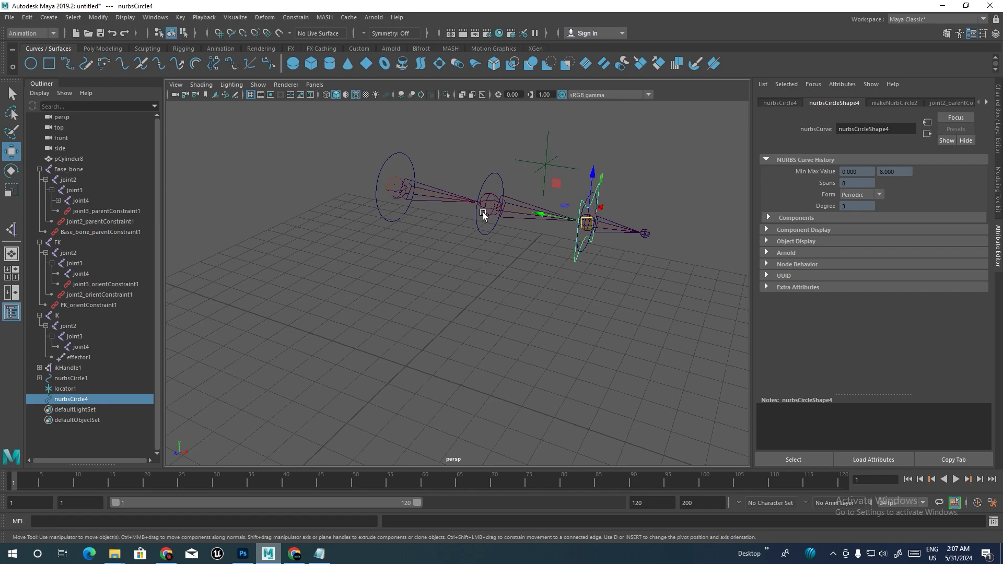
pyautogui.click(369, 230)
pyautogui.keyDown('alt'); pyautogui.moveTo(312, 231); pyautogui.dragTo(382, 256, button='right'); pyautogui.keyUp('alt')
pyautogui.keyDown('alt'); pyautogui.moveTo(402, 266); pyautogui.dragTo(393, 260); pyautogui.keyUp('alt')
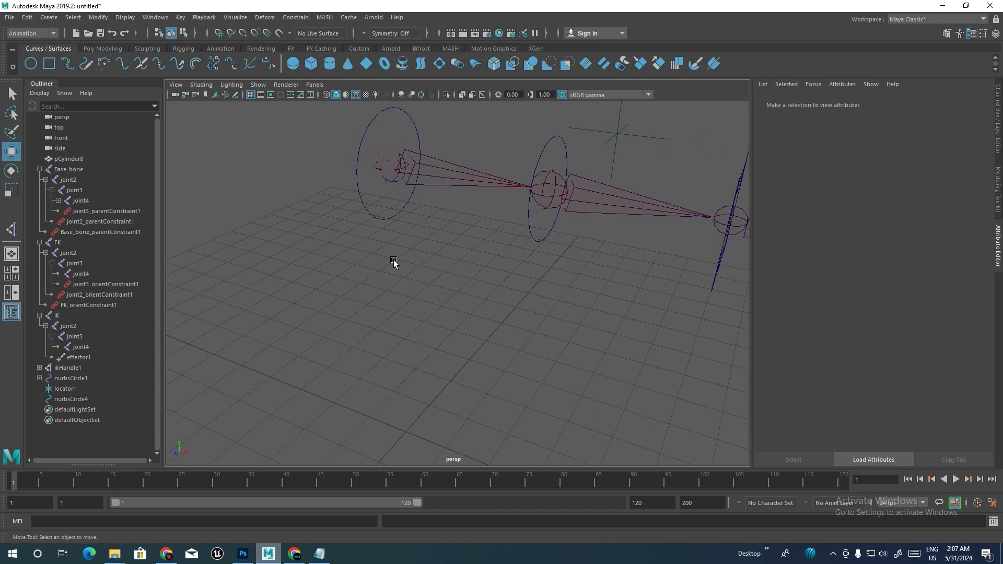
pyautogui.press('space')
pyautogui.press('space')
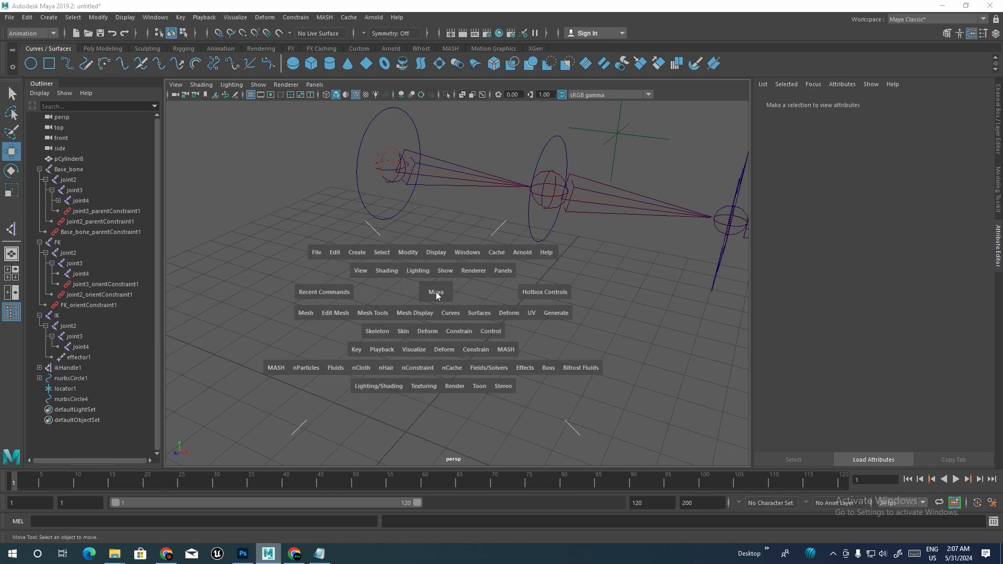
pyautogui.click(357, 351)
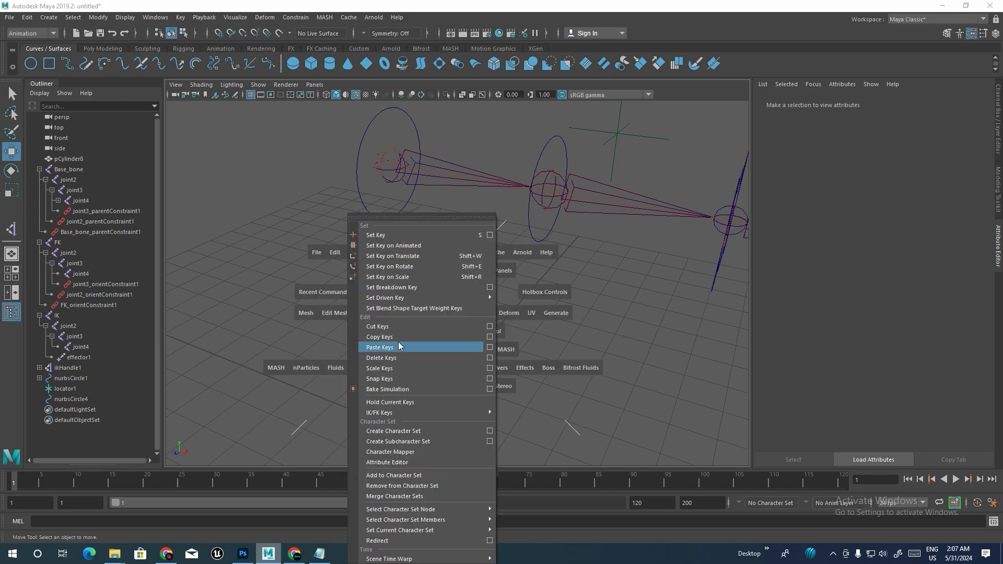
pyautogui.moveTo(425, 302)
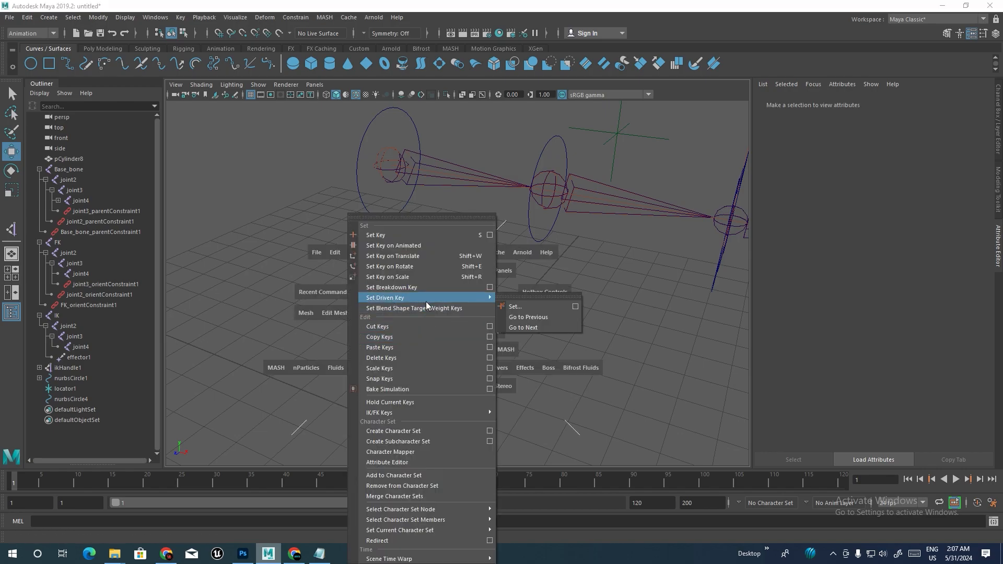
pyautogui.click(539, 306)
pyautogui.keyDown('alt'); pyautogui.moveTo(472, 319); pyautogui.dragTo(434, 284); pyautogui.keyUp('alt')
pyautogui.scroll(-3, 473, 225)
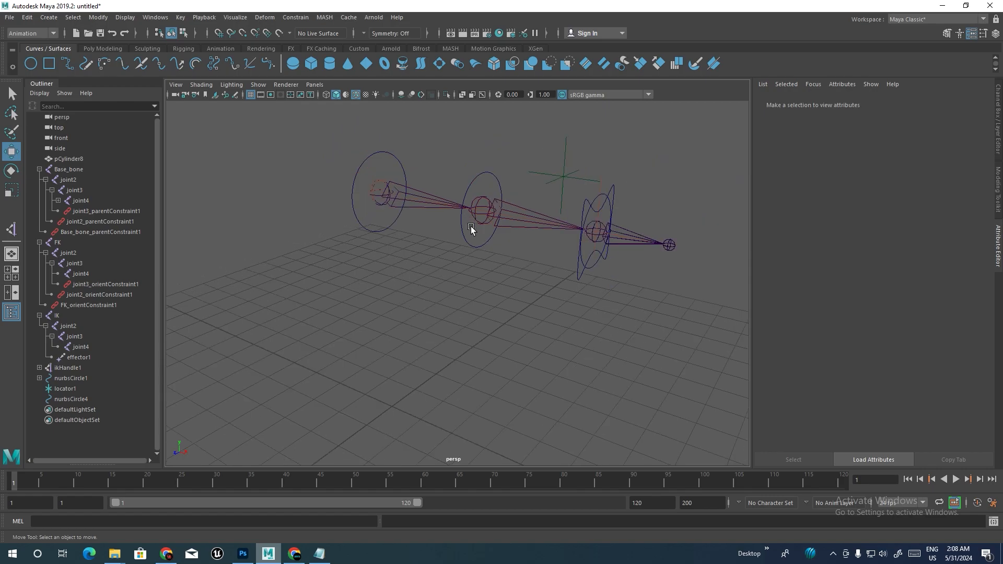
pyautogui.keyDown('alt'); pyautogui.moveTo(473, 226); pyautogui.dragTo(481, 242); pyautogui.keyUp('alt')
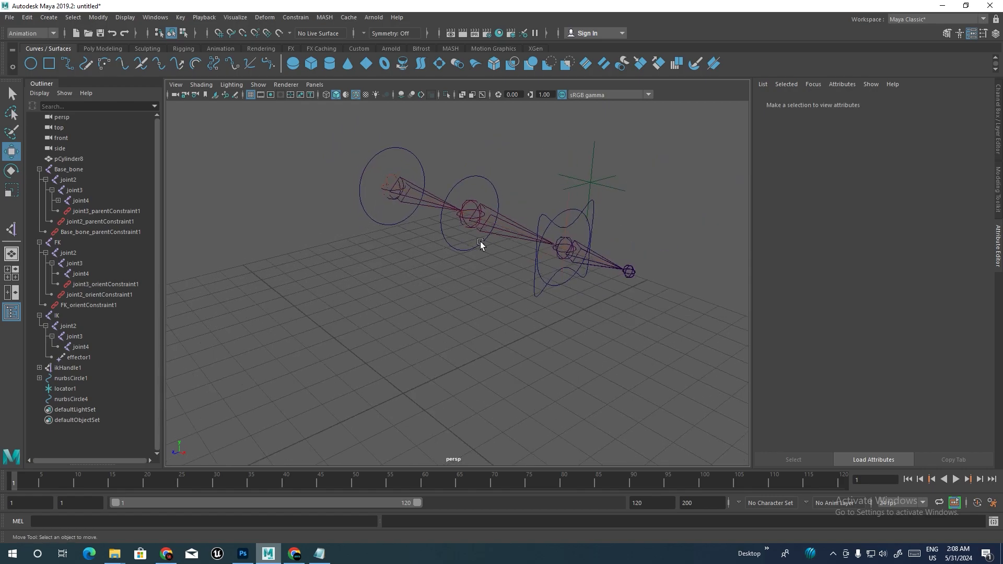
# - Select the star-shaped control nurbsCircle4 and undo its accidental move
pyautogui.click(591, 208)
pyautogui.keyDown('alt'); pyautogui.moveTo(589, 264); pyautogui.dragTo(554, 234); pyautogui.keyUp('alt')
pyautogui.hotkey('ctrl', 'z')
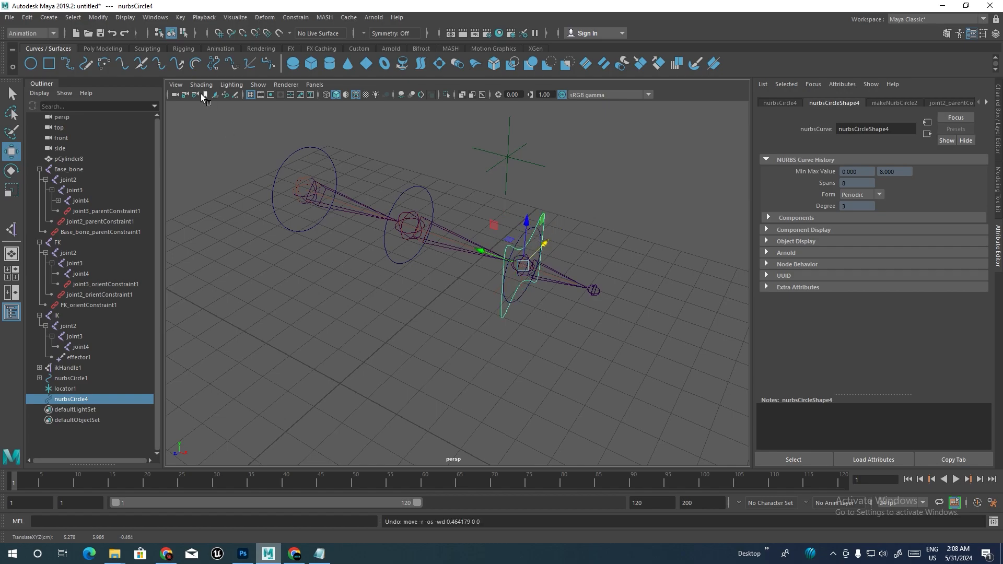
# - Load nurbsCircle4 as the driver in Set Driven Key, show its channel attributes, and close the Set Driven Key window
pyautogui.click(181, 18)
pyautogui.moveTo(318, 108)
pyautogui.click(399, 117)
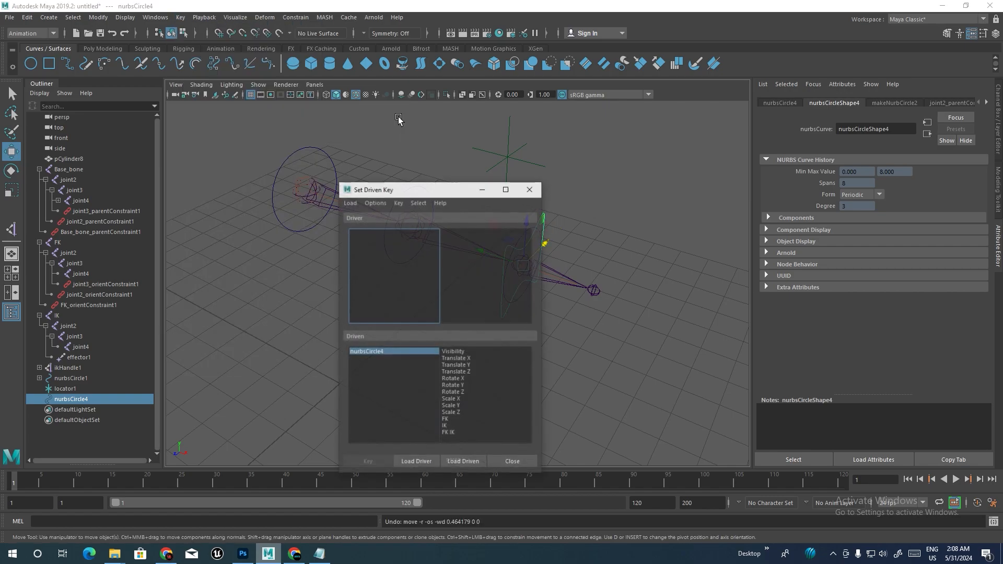
pyautogui.moveTo(391, 189); pyautogui.dragTo(607, 190)
pyautogui.keyDown('alt'); pyautogui.moveTo(452, 233); pyautogui.dragTo(387, 246, button='middle'); pyautogui.keyUp('alt')
pyautogui.keyDown('alt'); pyautogui.moveTo(388, 246); pyautogui.dragTo(434, 228); pyautogui.keyUp('alt')
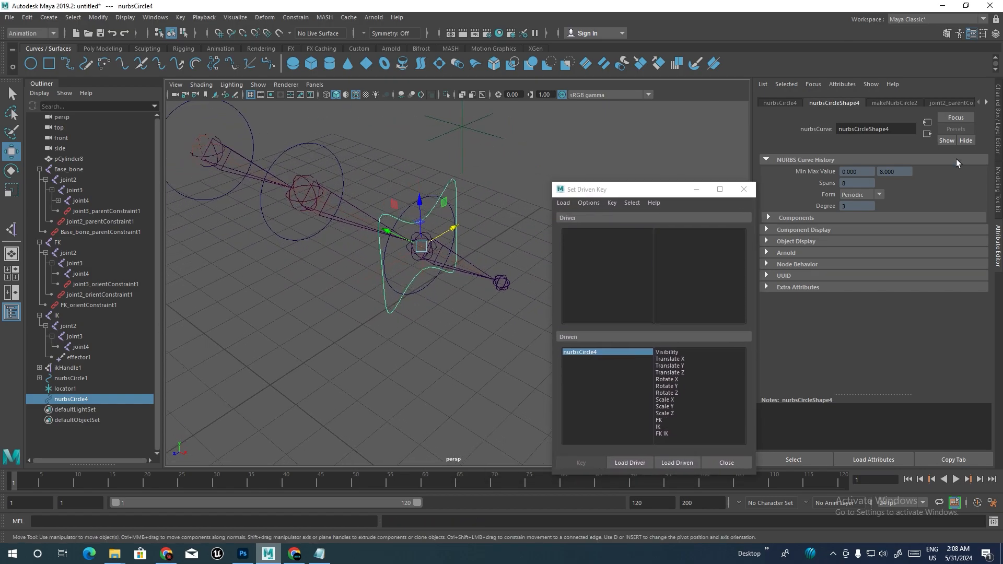
pyautogui.click(997, 128)
pyautogui.keyDown('alt'); pyautogui.moveTo(492, 240); pyautogui.dragTo(394, 220, button='middle'); pyautogui.keyUp('alt')
pyautogui.moveTo(629, 191); pyautogui.dragTo(611, 150)
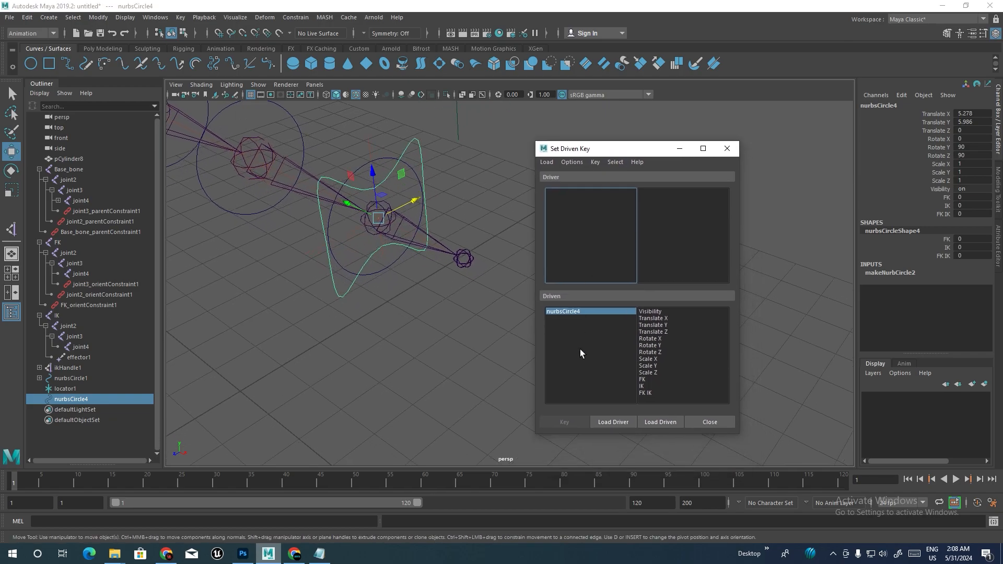
pyautogui.click(613, 422)
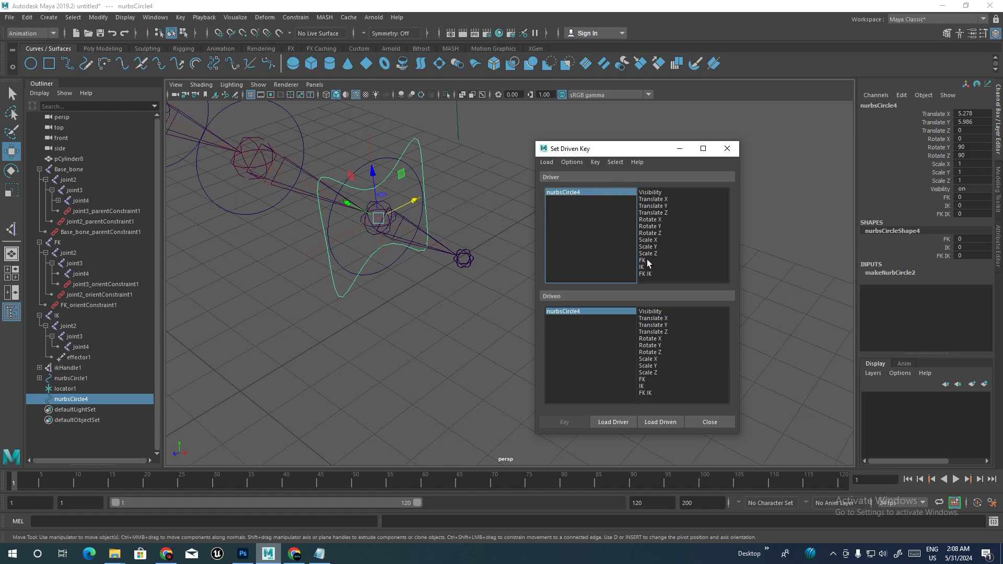
pyautogui.click(726, 148)
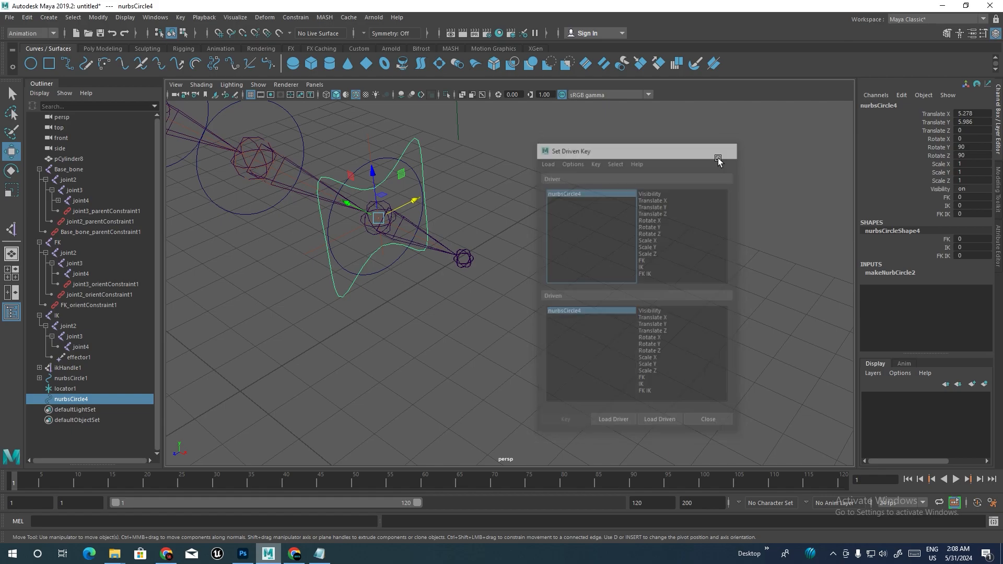
# - Hide all translate, rotate, scale and visibility channels of nurbsCircle4, leaving only FK, IK and FK IK
pyautogui.moveTo(924, 113); pyautogui.dragTo(930, 189)
pyautogui.rightClick(916, 149)
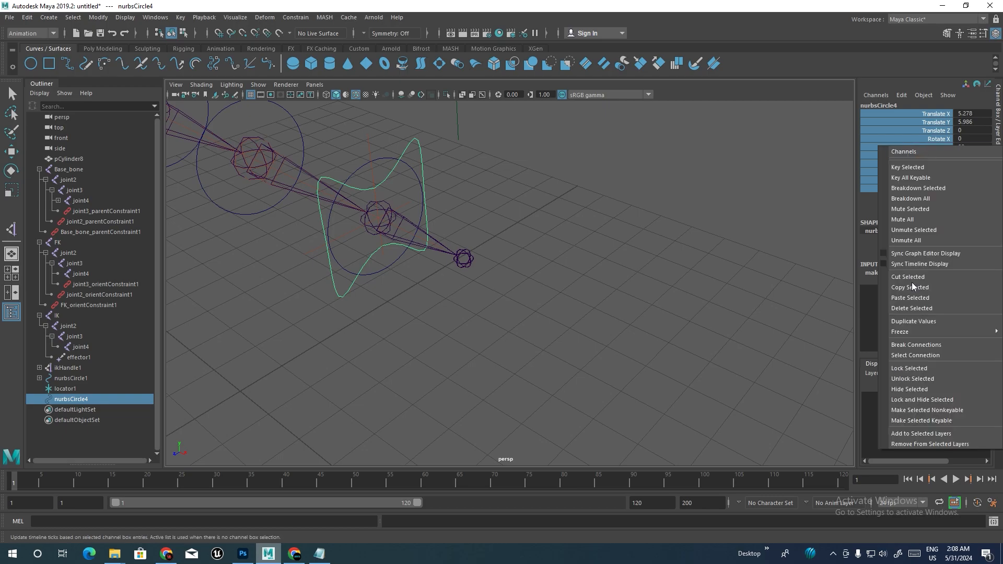
pyautogui.click(909, 389)
pyautogui.press('w')
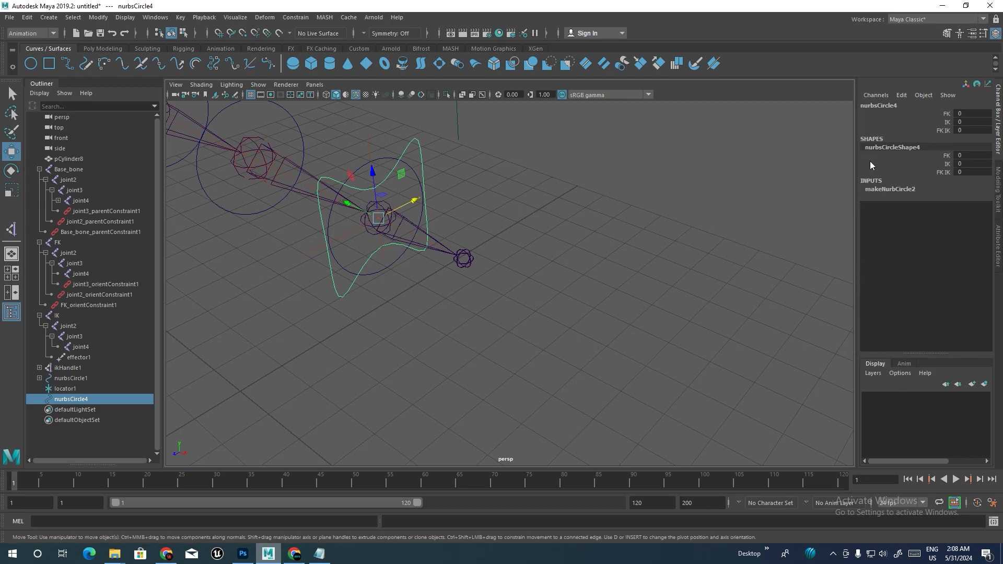
pyautogui.click(912, 113)
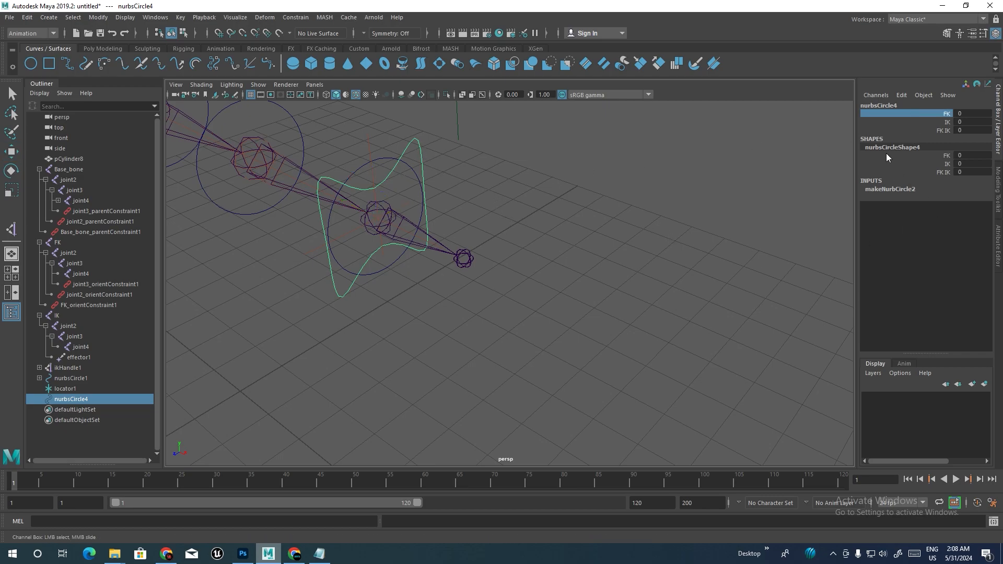
pyautogui.press('w')
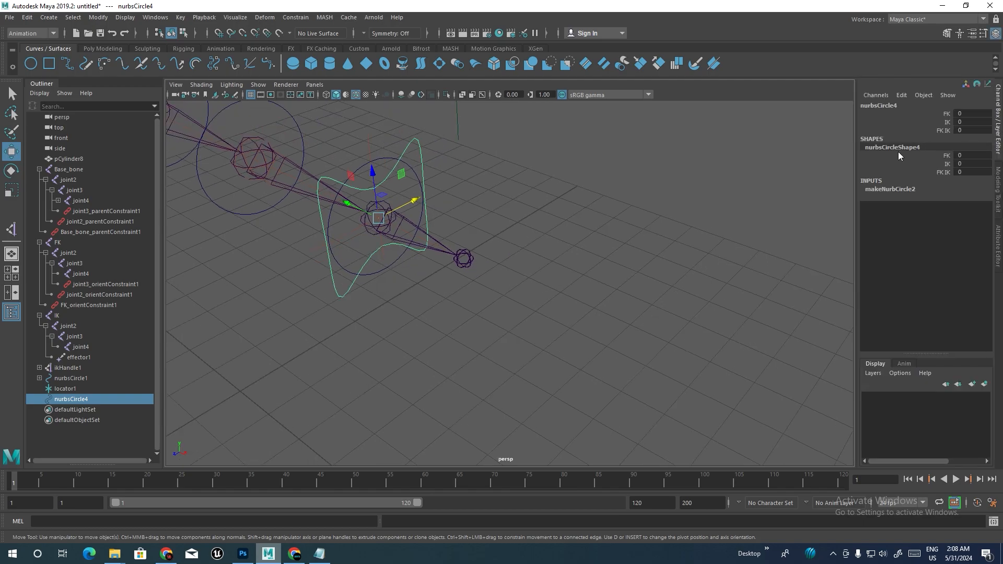
pyautogui.click(878, 106)
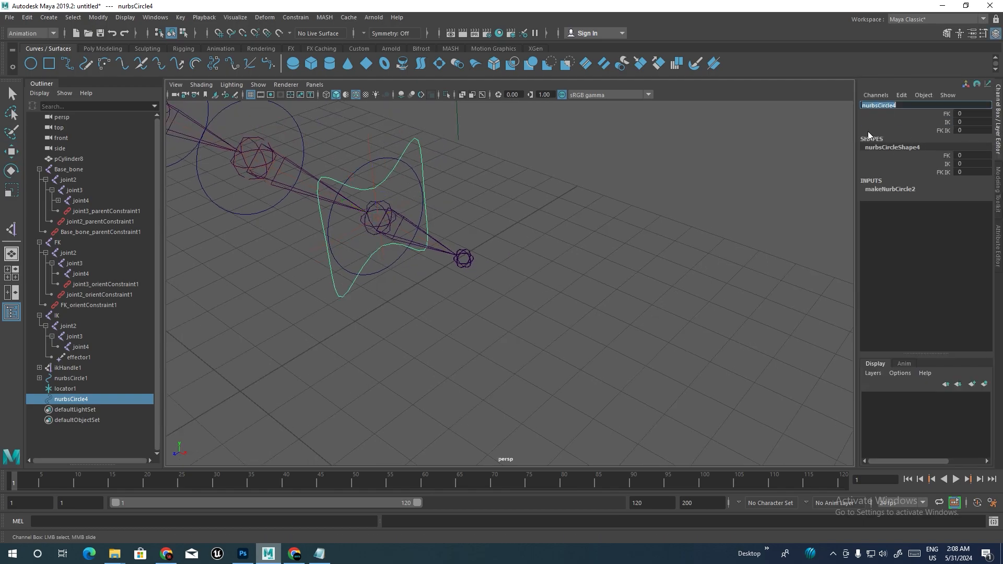
pyautogui.click(419, 148)
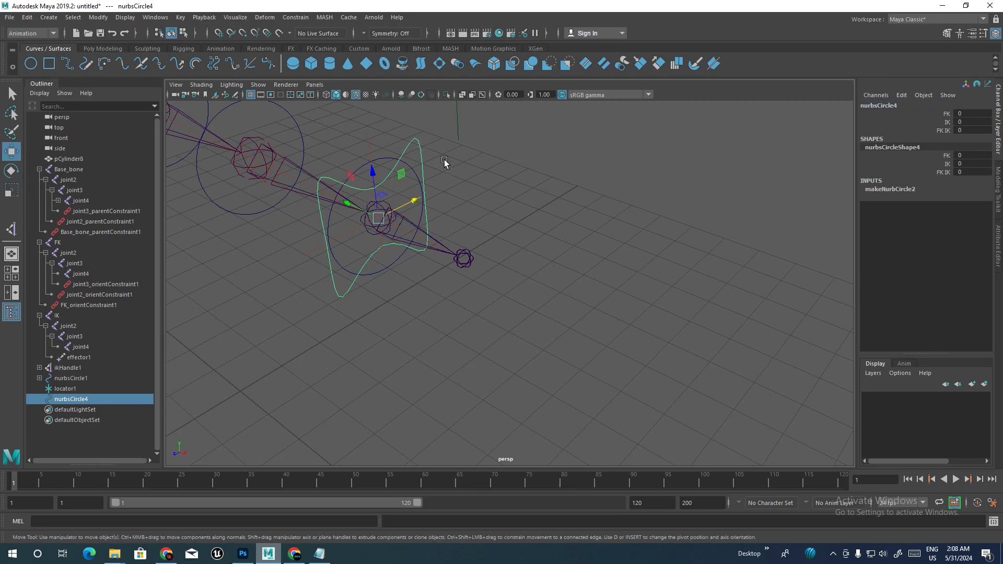
# - Reopen Set Driven Key for nurbsCircle4 and load the control as the driver as well
pyautogui.press('space')
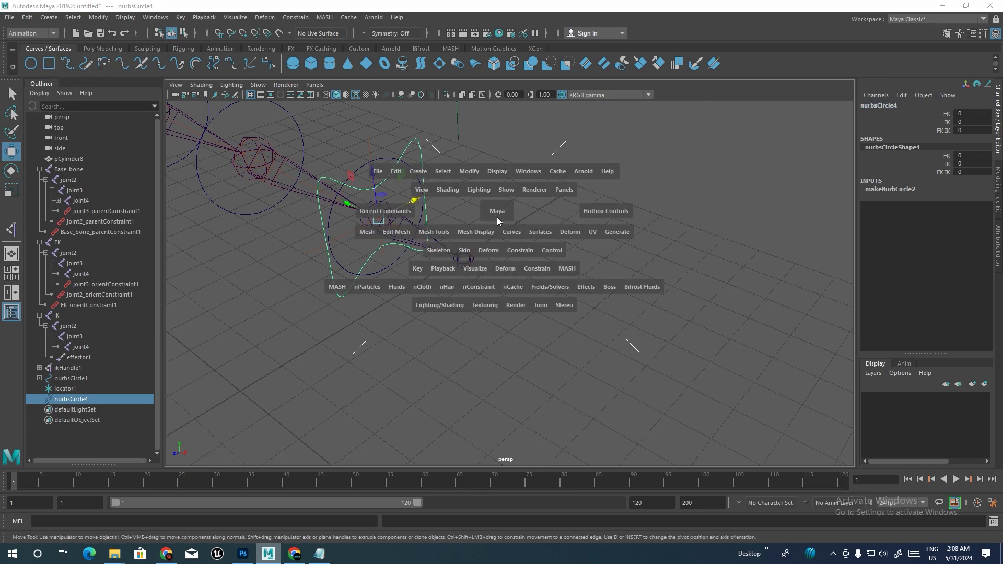
pyautogui.click(421, 273)
pyautogui.moveTo(478, 299)
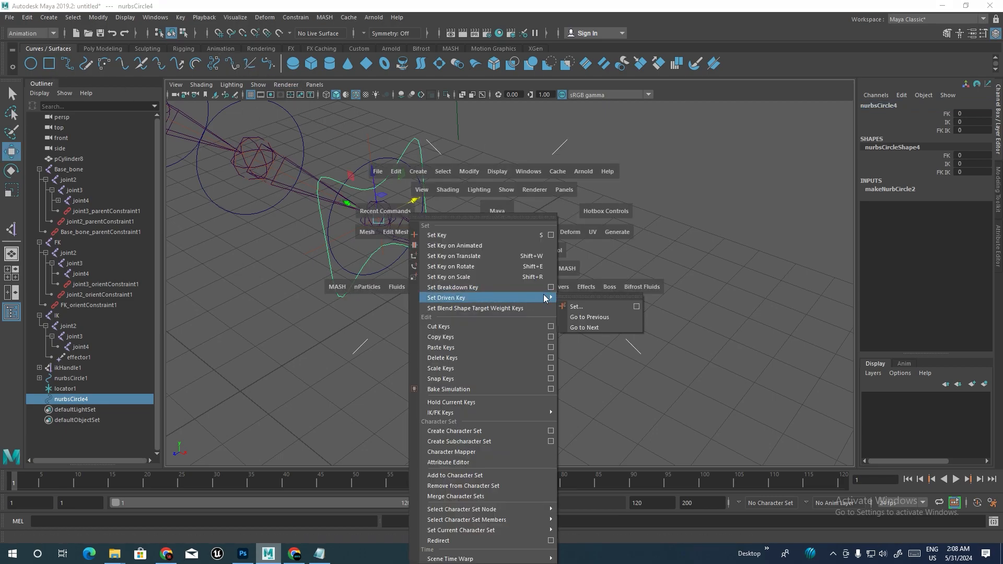
pyautogui.click(636, 308)
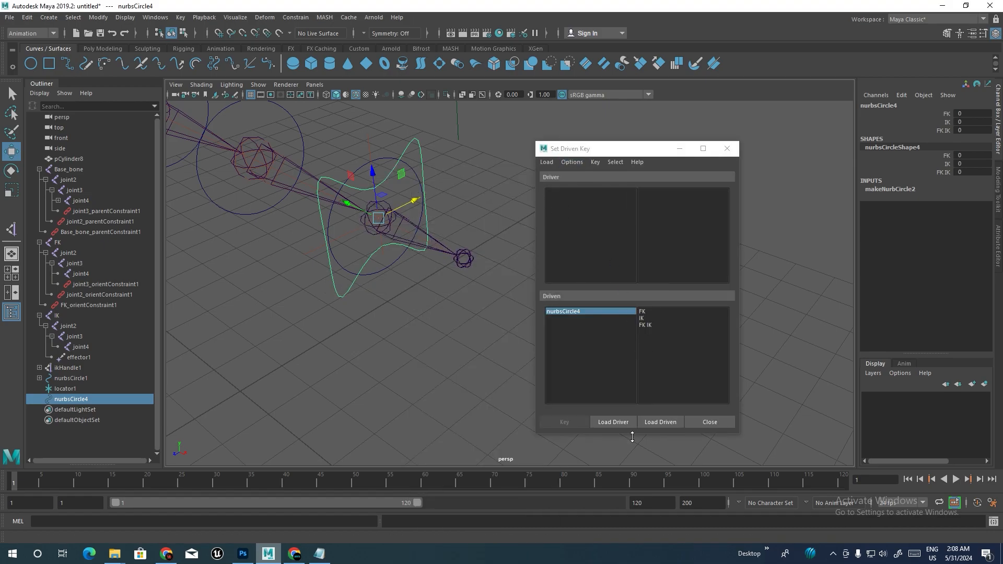
pyautogui.click(614, 422)
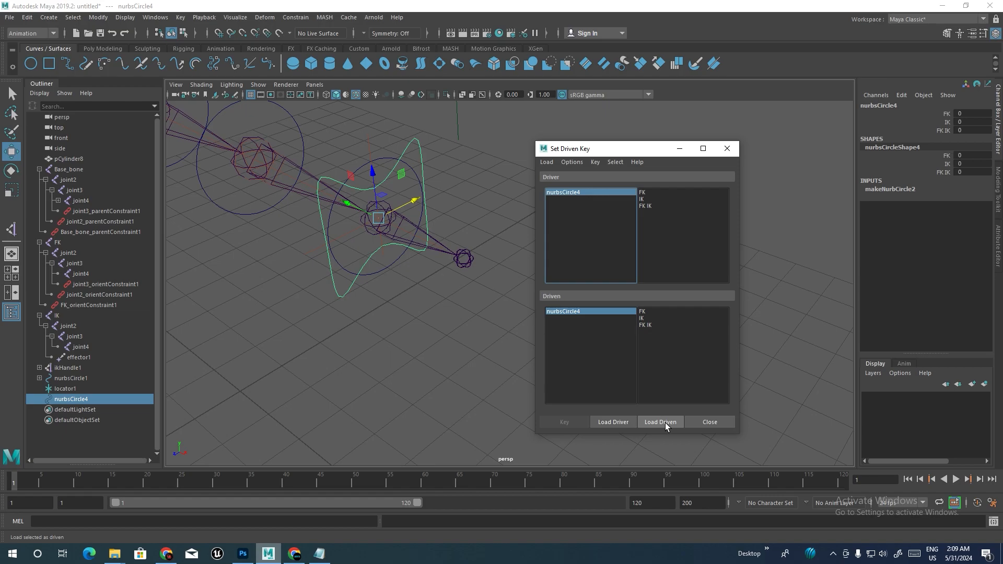
# - Choose FK IK as the driver and FK as the driven attribute, and key FK at 1 with FK IK at 0
pyautogui.click(650, 206)
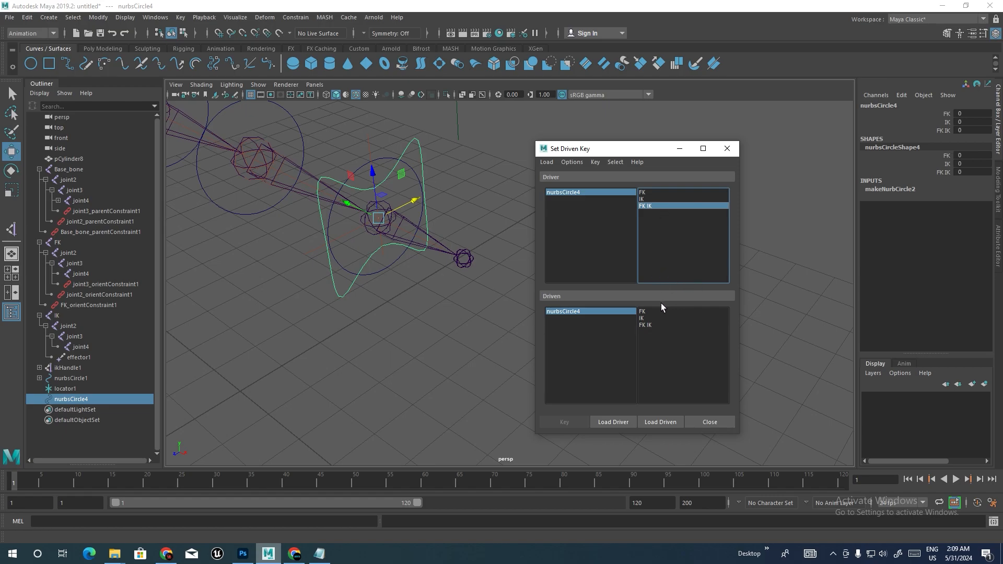
pyautogui.click(645, 312)
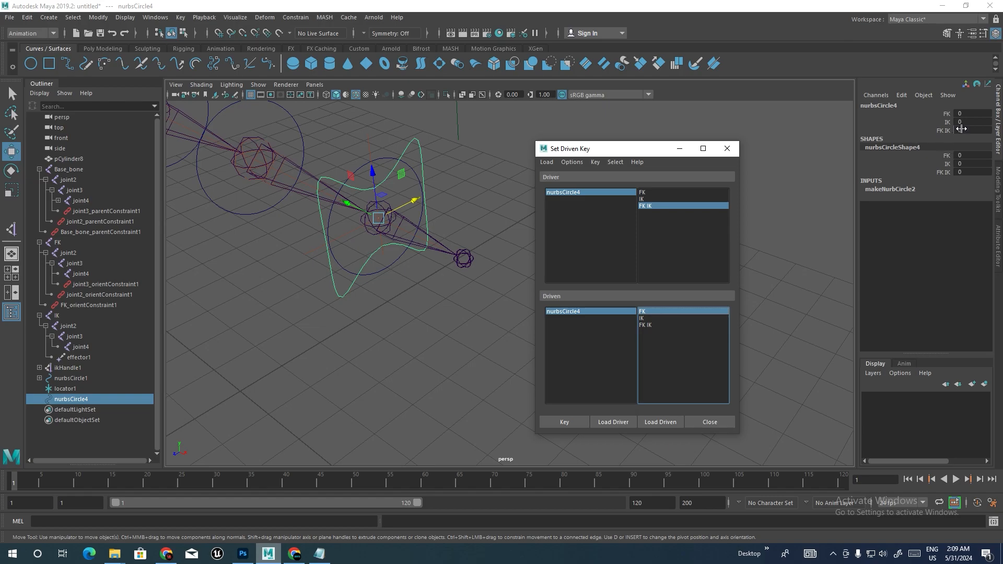
pyautogui.click(967, 113)
pyautogui.write('1')
pyautogui.press('Return')
pyautogui.click(562, 422)
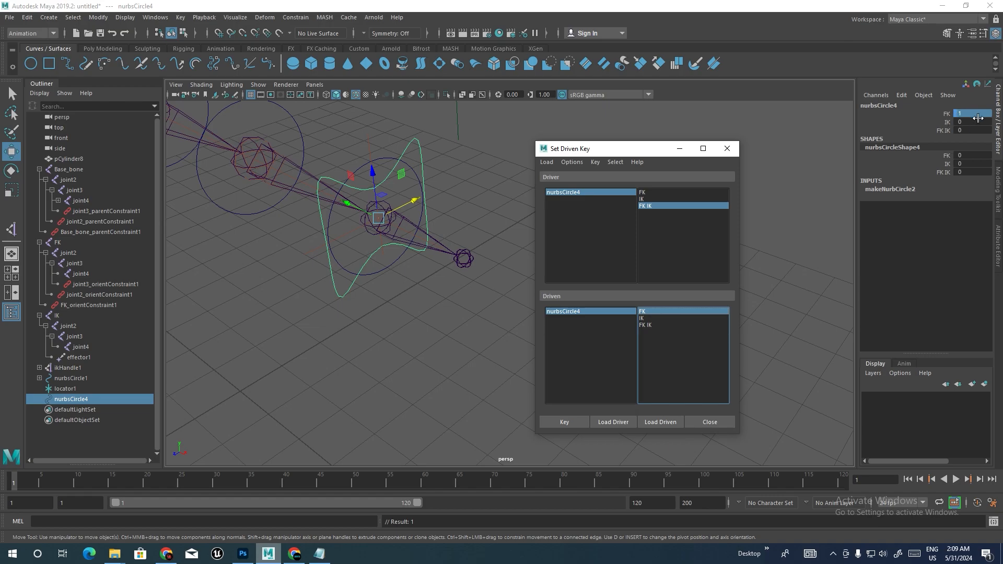
# - Set FK IK to 1 and FK to 0 on nurbsCircle4, and key the FK attribute
pyautogui.doubleClick(969, 130)
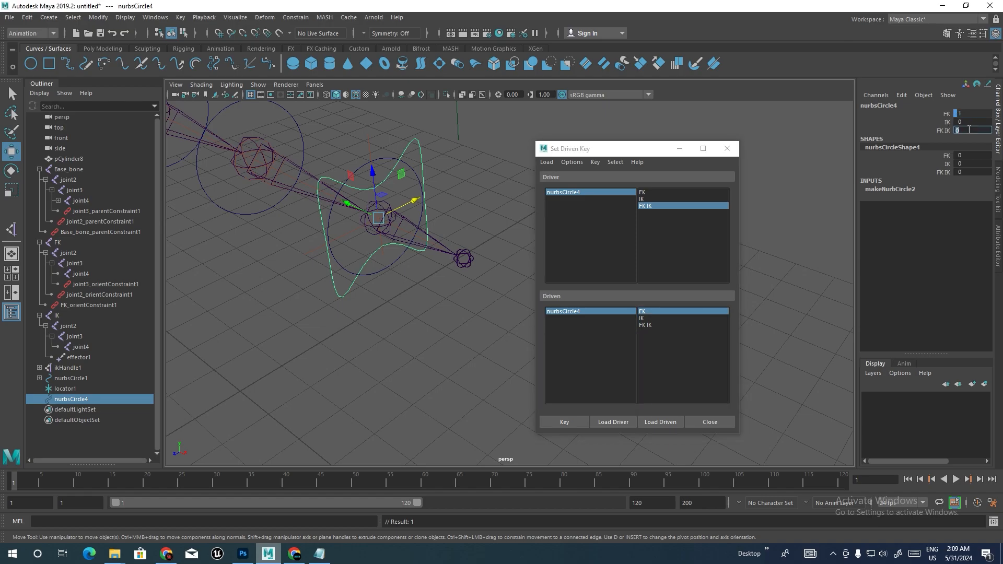
pyautogui.write('1')
pyautogui.doubleClick(968, 114)
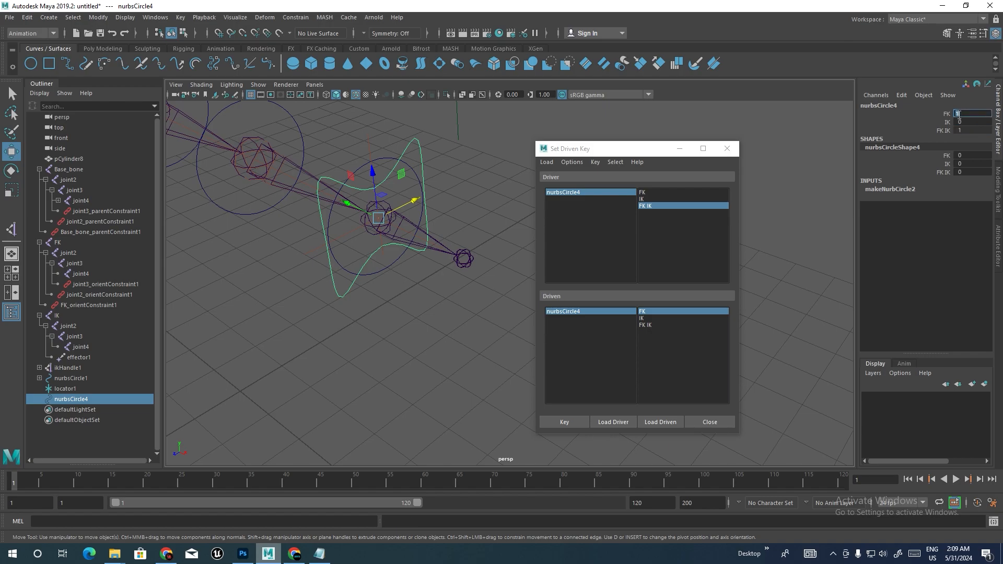
pyautogui.write('0')
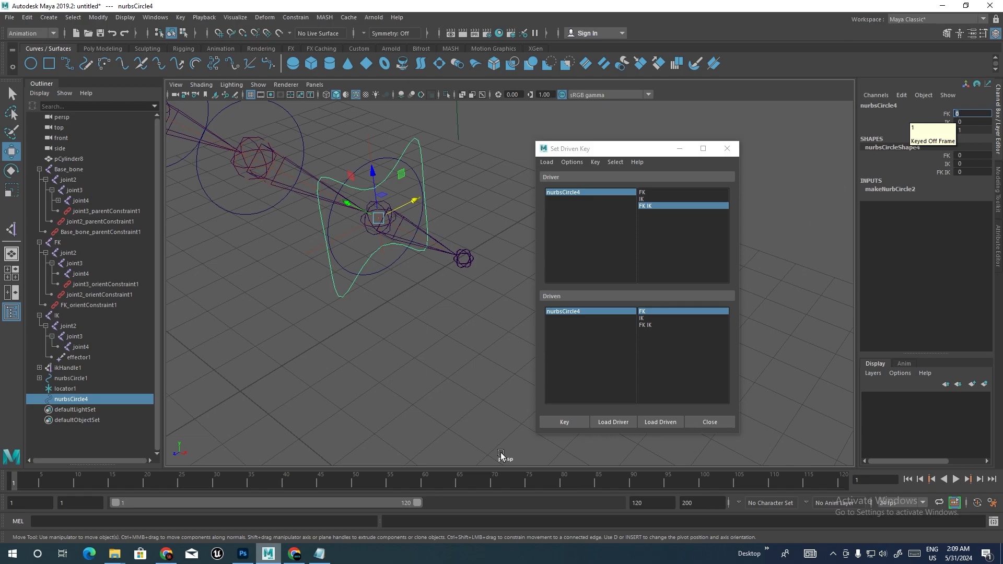
pyautogui.click(566, 424)
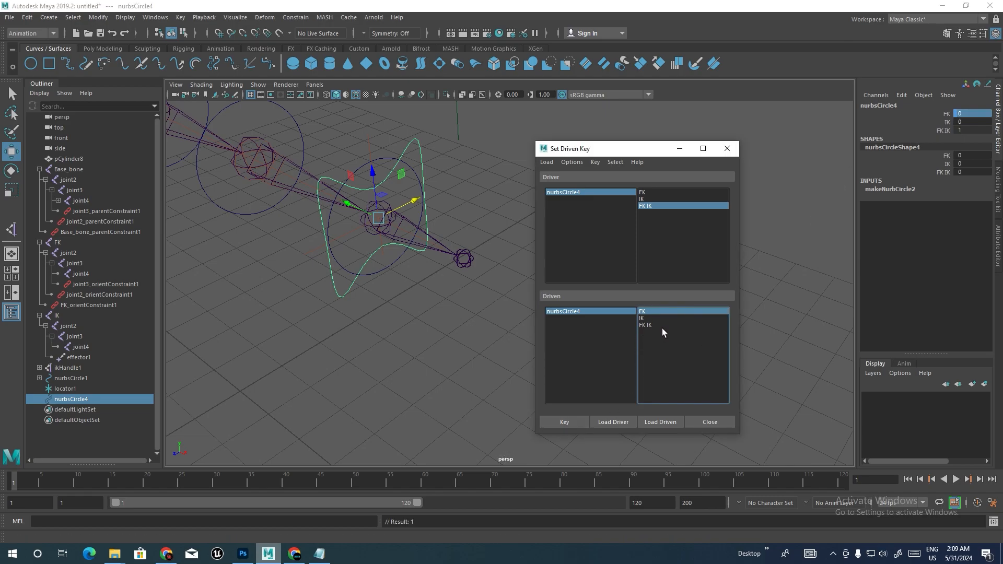
# - Choose IK as the driven attribute, set FK IK to 0 and IK to 1, and set a driven key
pyautogui.click(643, 318)
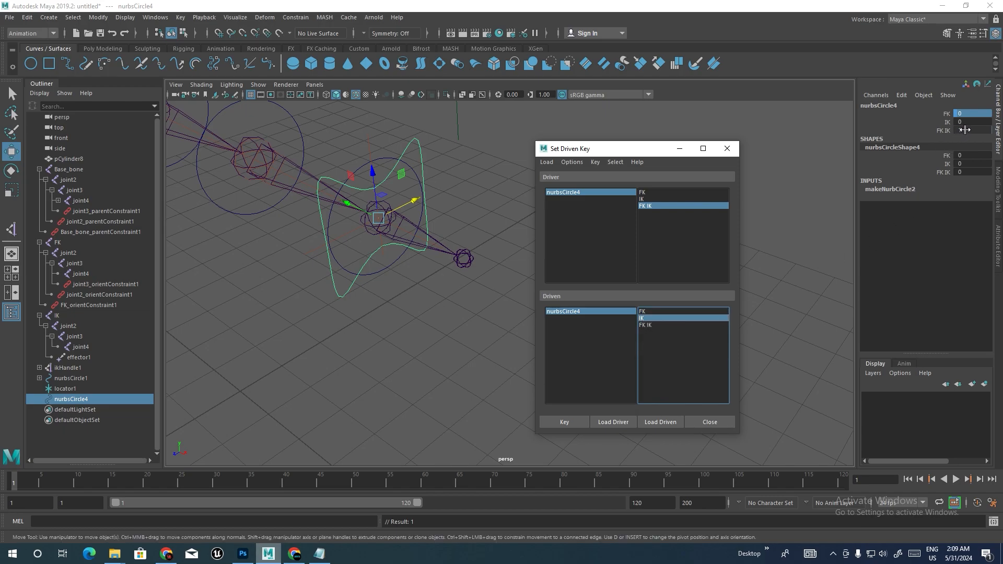
pyautogui.doubleClick(964, 130)
pyautogui.press('Return')
pyautogui.doubleClick(962, 122)
pyautogui.write('1')
pyautogui.press('Return')
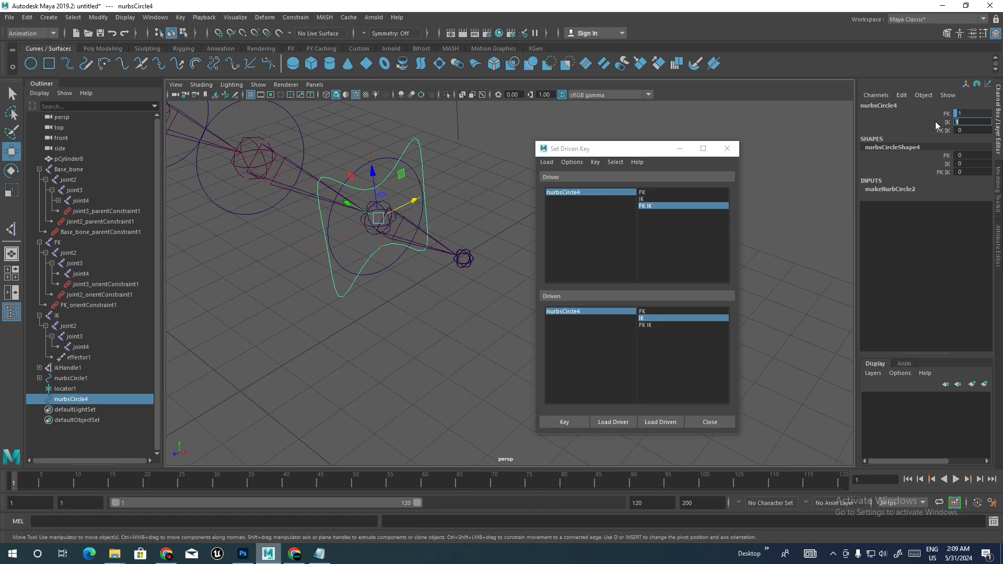
pyautogui.click(561, 422)
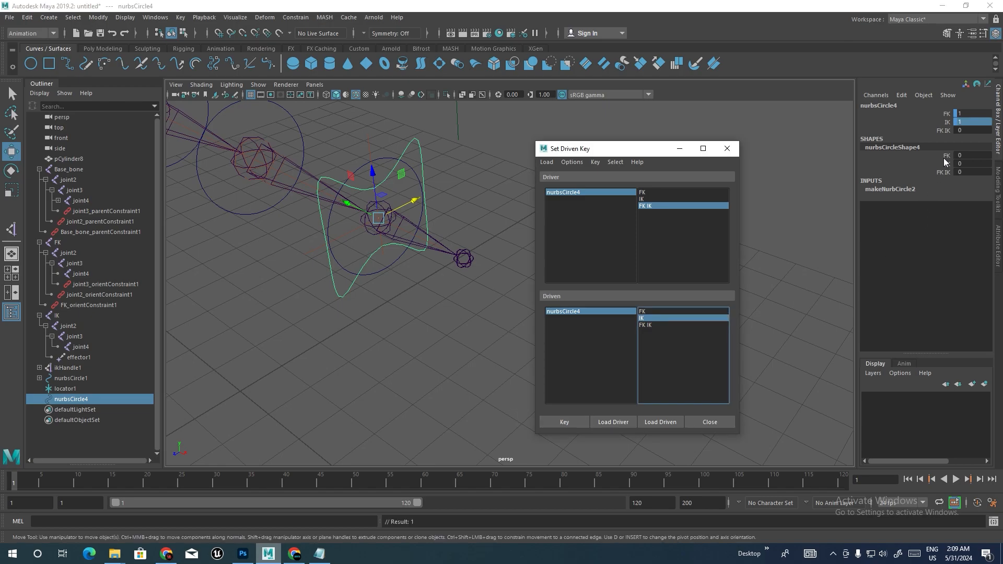
# - Set FK IK to 1 and IK to 0 on nurbsCircle4, and key the IK attribute
pyautogui.doubleClick(971, 131)
pyautogui.write('1')
pyautogui.press('Return')
pyautogui.doubleClick(967, 122)
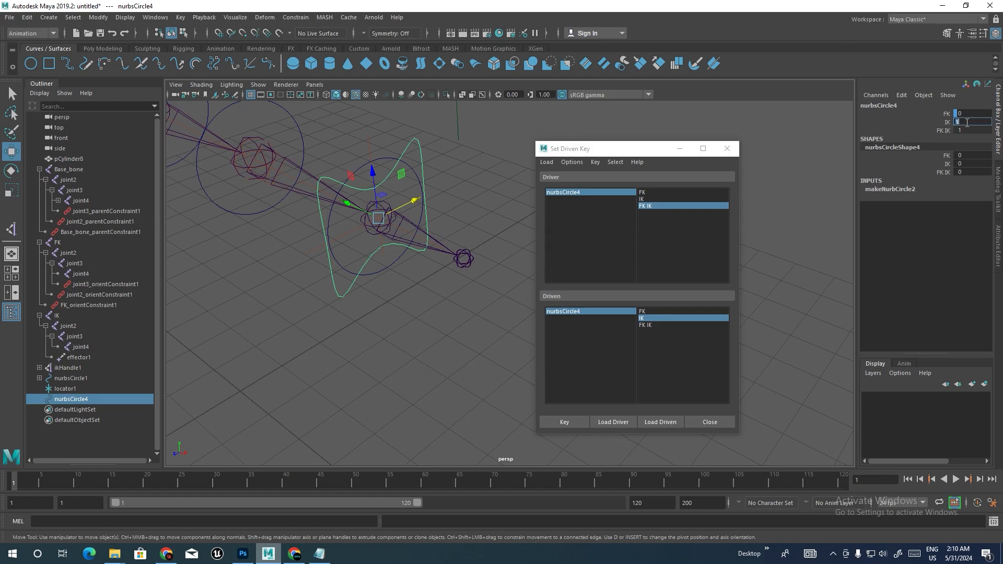
pyautogui.press('Return')
pyautogui.click(565, 422)
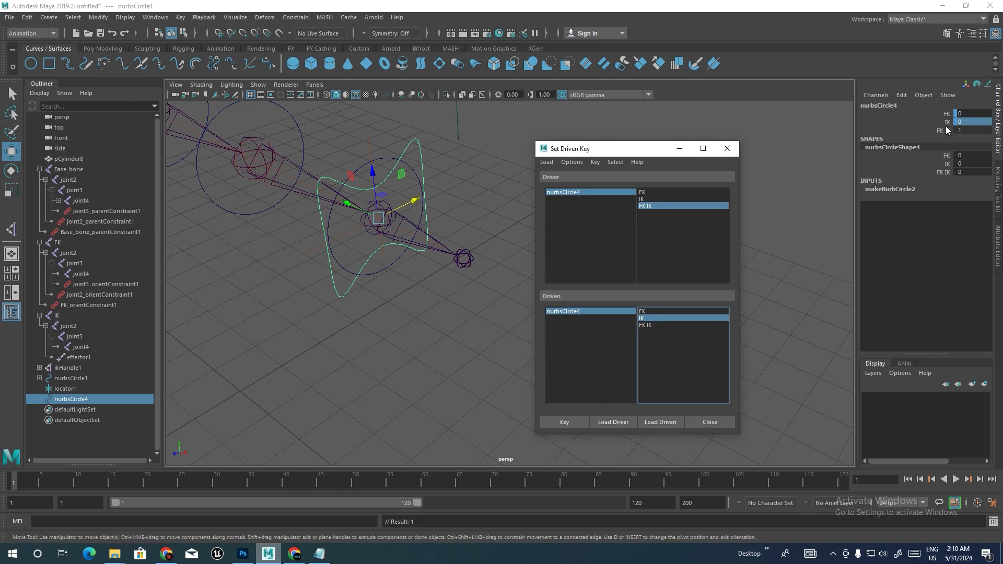
# - Scrub the FK IK attribute between 0 and 1 to check how it drives FK and IK
pyautogui.click(931, 130)
pyautogui.moveTo(807, 131)
pyautogui.mouseDown(button='middle')
pyautogui.moveTo(823, 133)
pyautogui.moveTo(798, 133)
pyautogui.mouseUp(button='middle')
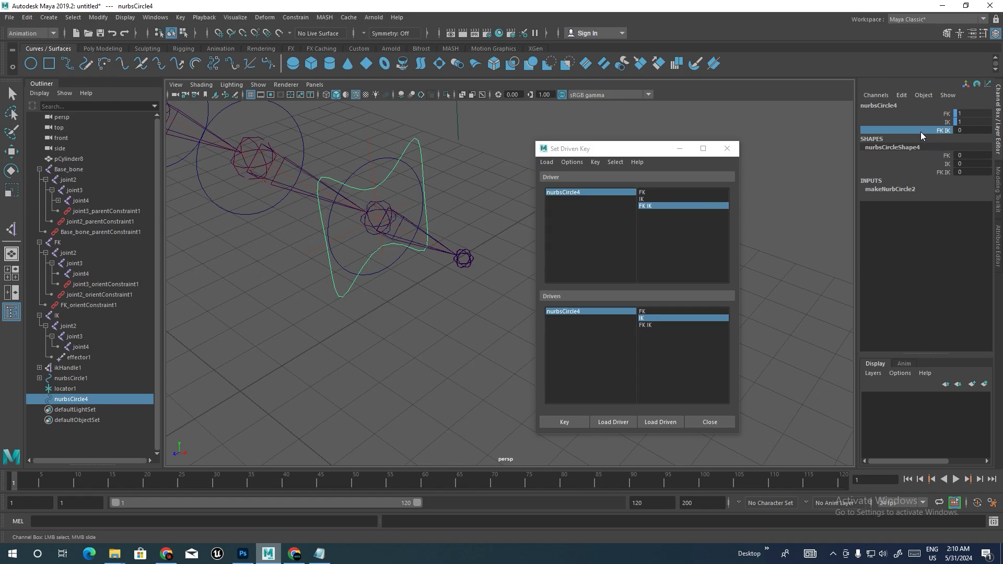
pyautogui.moveTo(788, 137); pyautogui.dragTo(777, 132, button='middle')
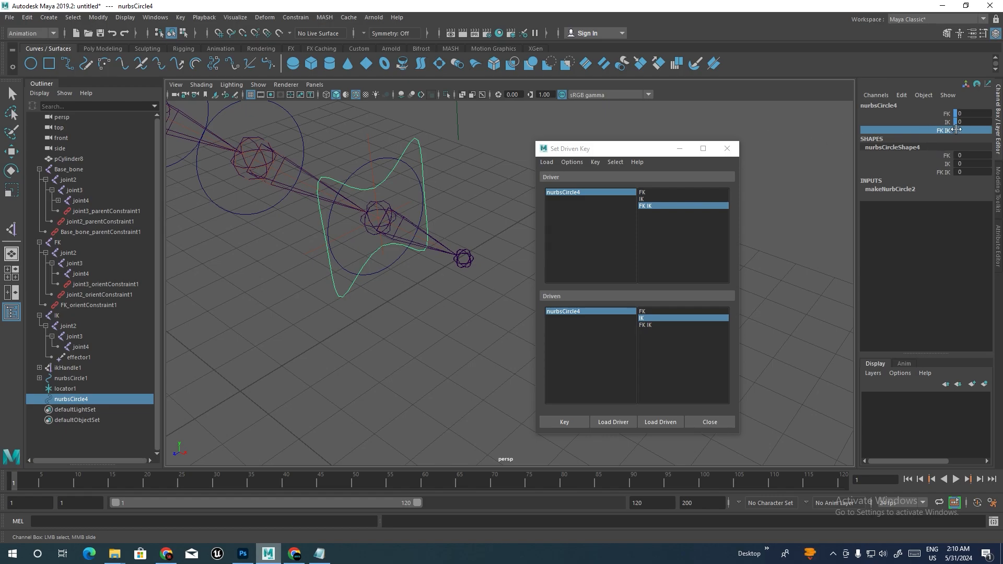
# - Try setting another driven key for IK with FK IK and FK at 0 on nurbsCircle4
pyautogui.doubleClick(970, 131)
pyautogui.click(973, 115)
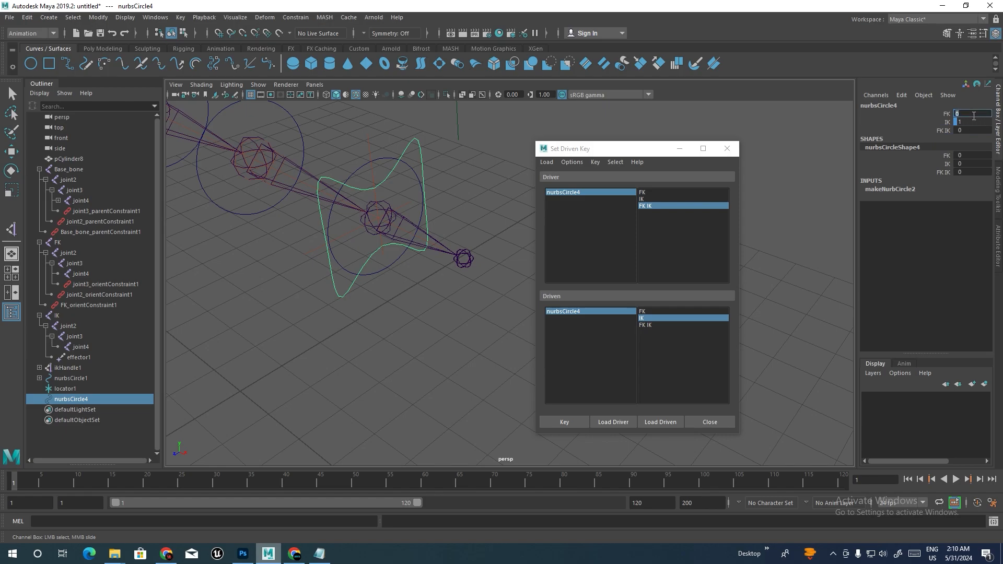
pyautogui.click(575, 421)
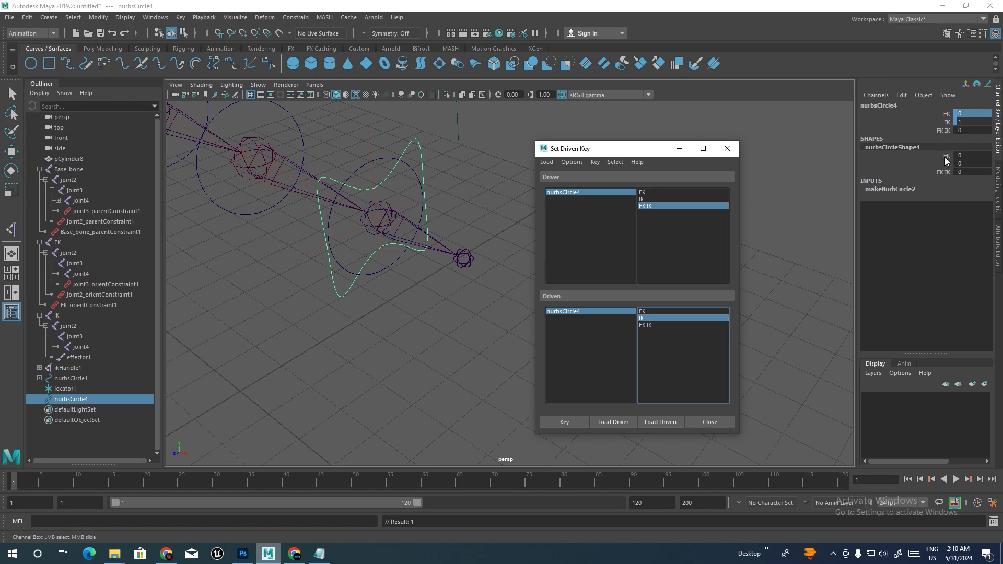
# - Try keying IK at 1 with FK IK set to 1 on nurbsCircle4
pyautogui.click(970, 130)
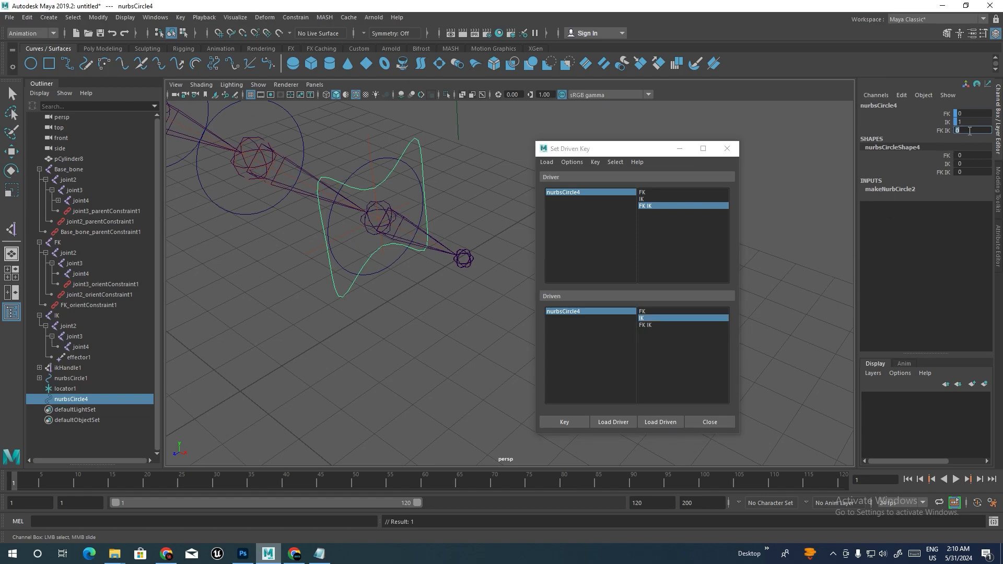
pyautogui.write('1')
pyautogui.press('Return')
pyautogui.click(967, 122)
pyautogui.write('1')
pyautogui.press('Return')
pyautogui.click(568, 424)
# - Set FK IK and IK to 0 on nurbsCircle4, and close the Set Driven Key window
pyautogui.doubleClick(962, 131)
pyautogui.press('Return')
pyautogui.doubleClick(967, 122)
pyautogui.write('0')
pyautogui.press('Return')
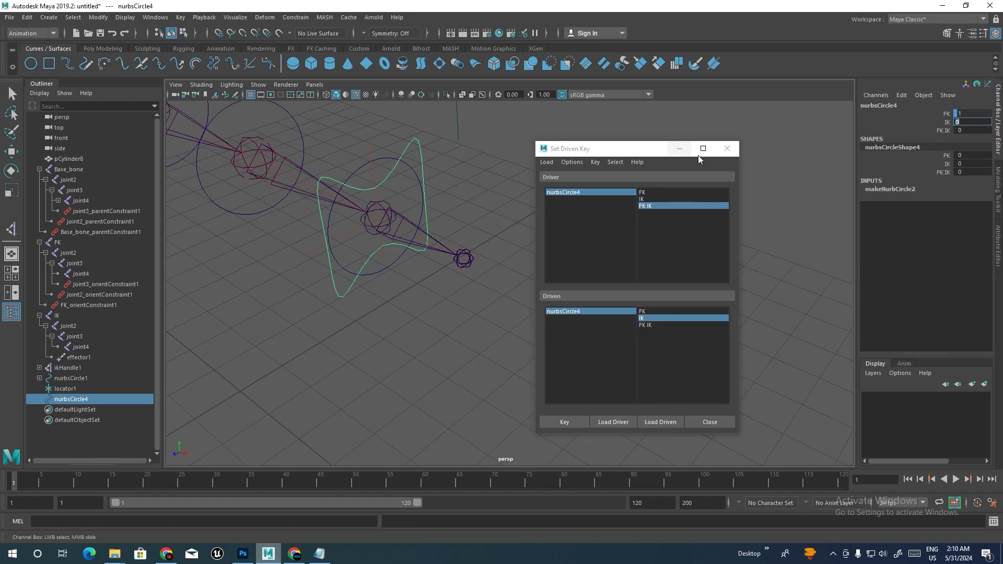
pyautogui.click(727, 149)
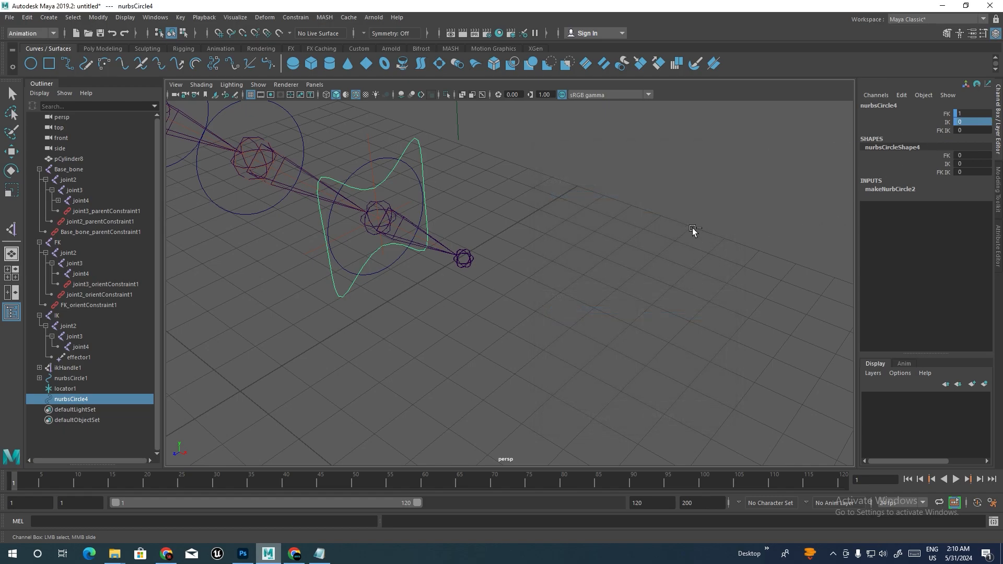
pyautogui.press('w')
pyautogui.click(668, 236)
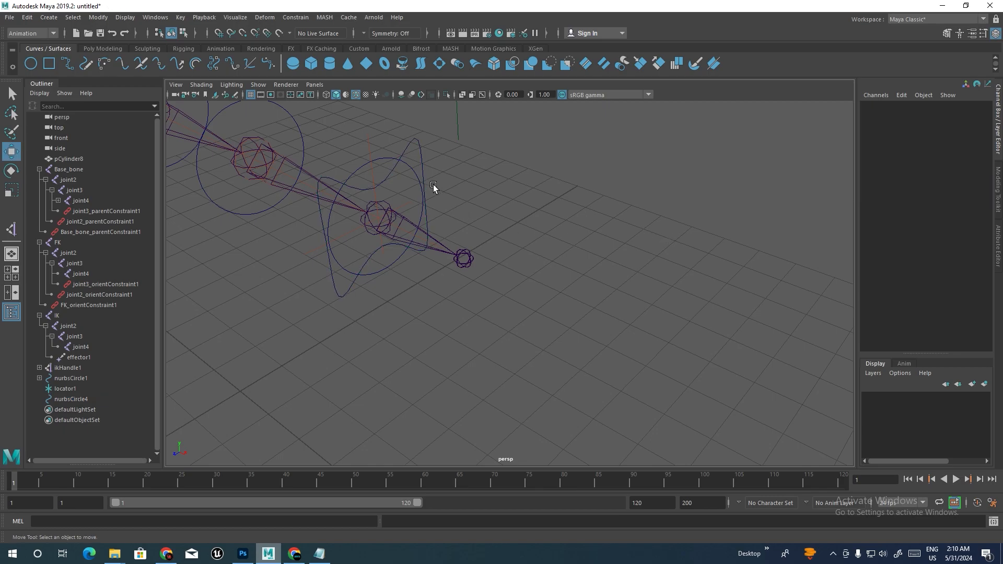
pyautogui.click(418, 144)
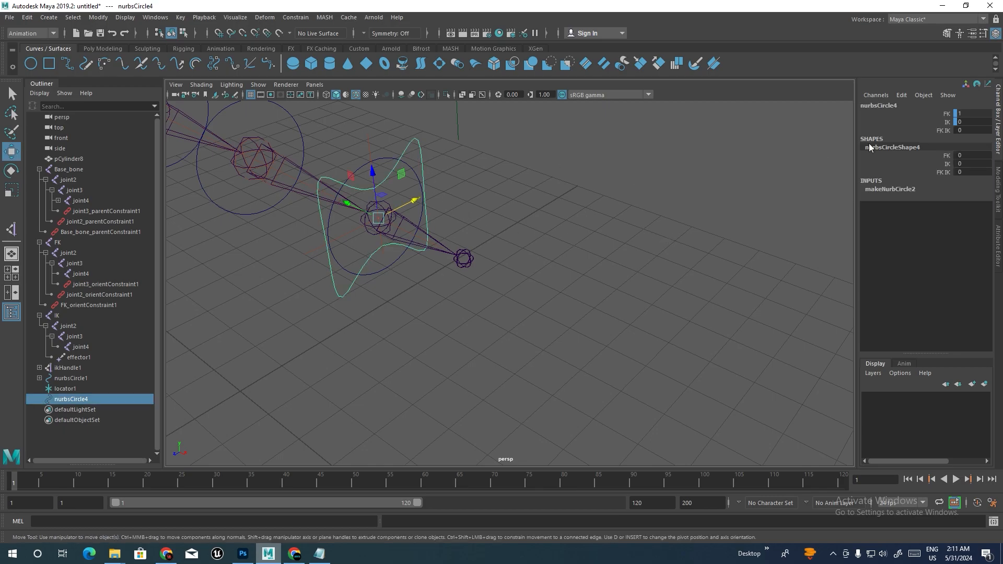
pyautogui.click(942, 115)
pyautogui.rightClick(964, 113)
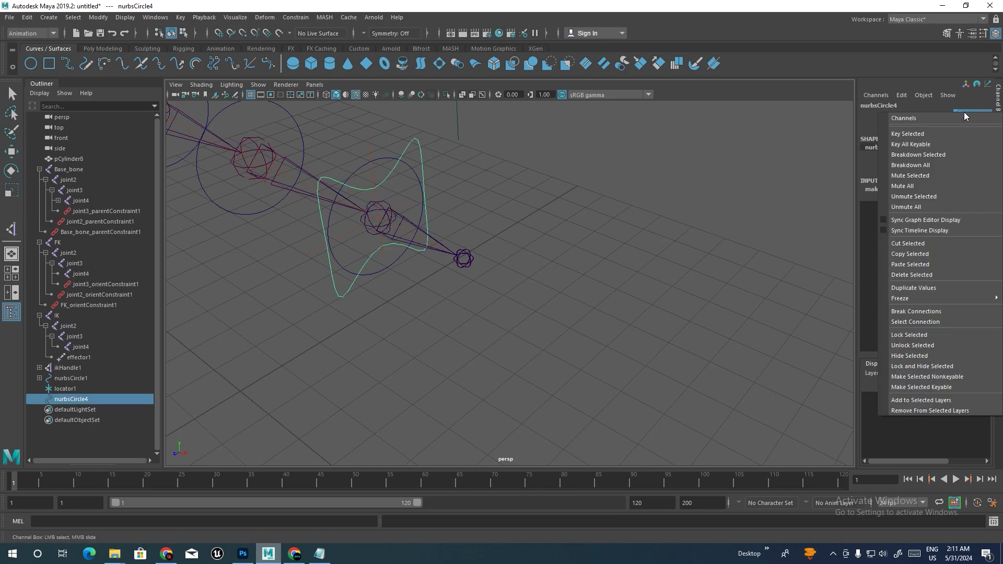
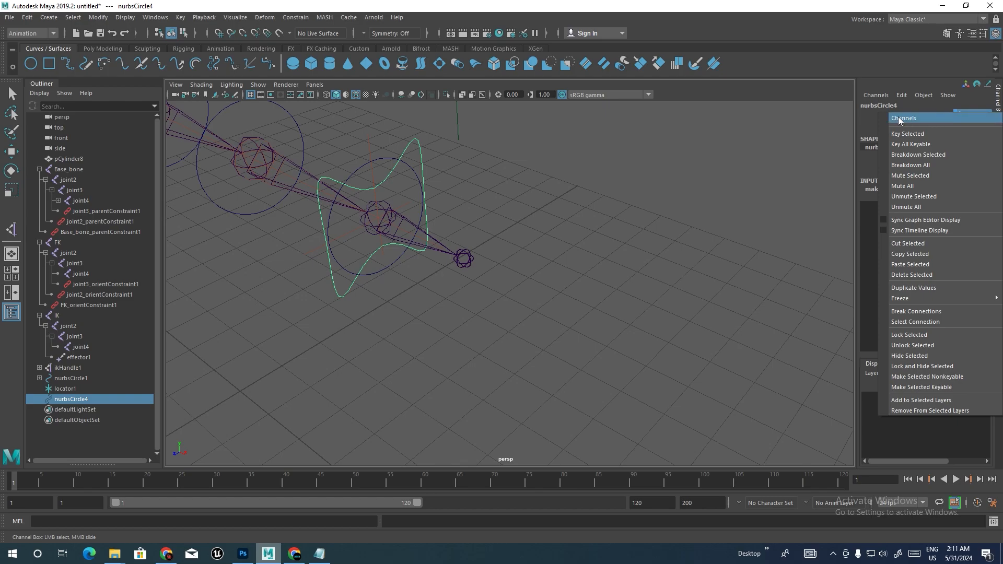
pyautogui.click(869, 117)
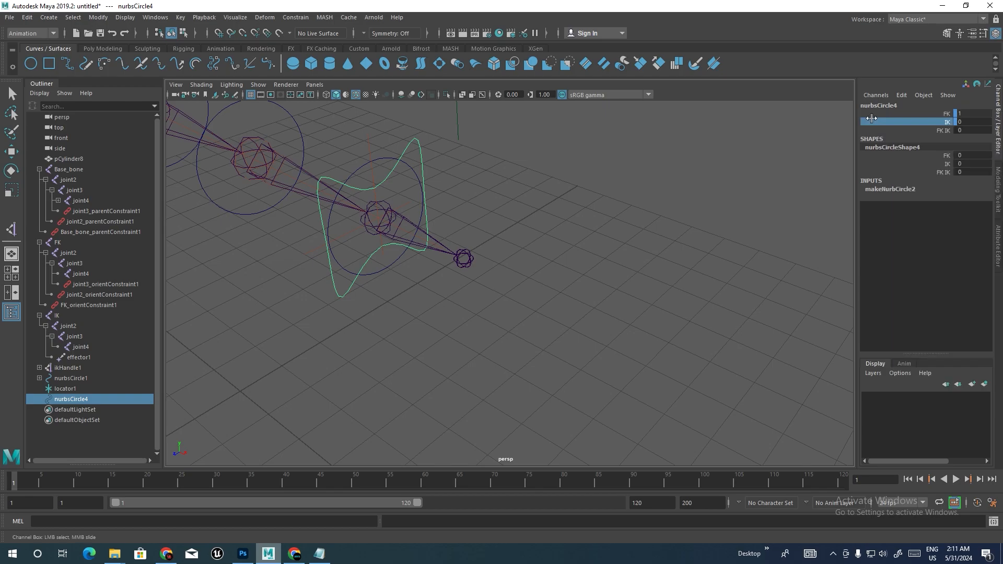
# - Undo the driven keys made on nurbsCircle4's FK and IK attributes, and set FK IK to 0
pyautogui.hotkey('ctrl', 'z')
pyautogui.hotkey('ctrl', 'z')
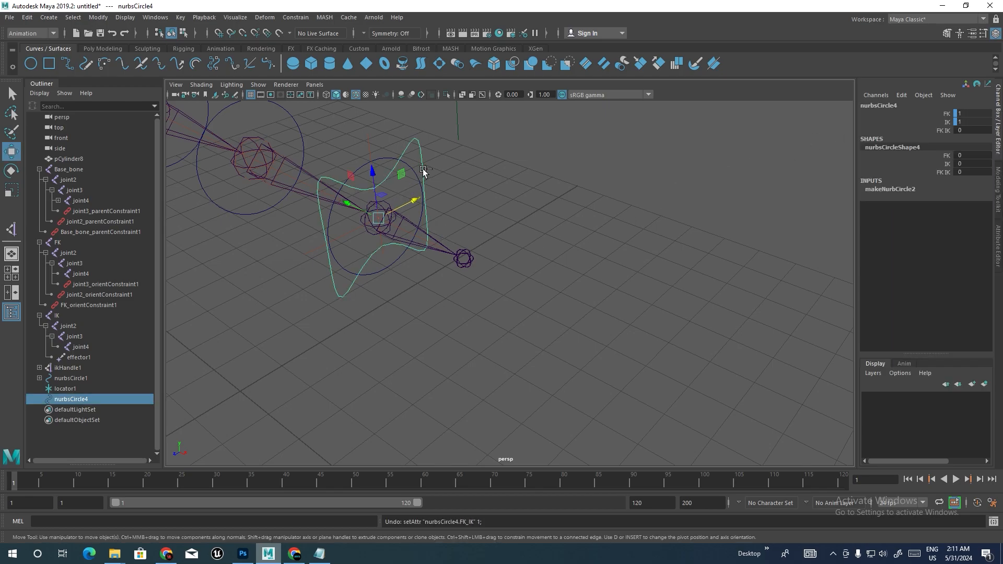
pyautogui.hotkey('ctrl', 'z')
pyautogui.hotkey('ctrl', 'z')
pyautogui.hotkey('ctrl', 'z')
pyautogui.hotkey('ctrl', 'z')
pyautogui.hotkey('ctrl', 'z')
pyautogui.hotkey('ctrl', 'z')
pyautogui.hotkey('ctrl', 'z')
pyautogui.hotkey('ctrl', 'z')
pyautogui.hotkey('ctrl', 'z')
pyautogui.click(972, 130)
pyautogui.press('Return')
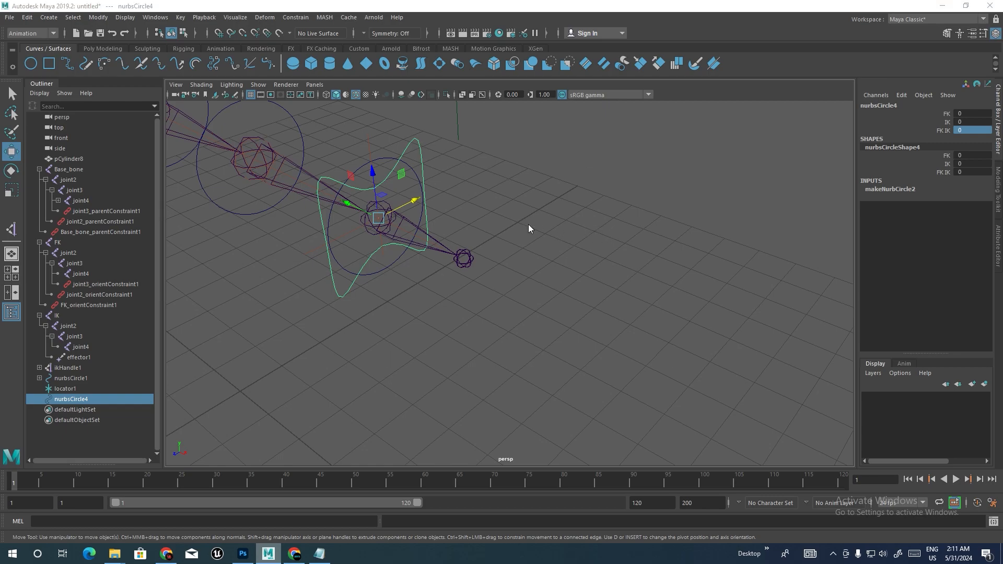
# - Load nurbsCircle4 as driver and driven for Set Driven Key, with FK IK driving FK
pyautogui.press('space')
pyautogui.click(450, 282)
pyautogui.moveTo(571, 299)
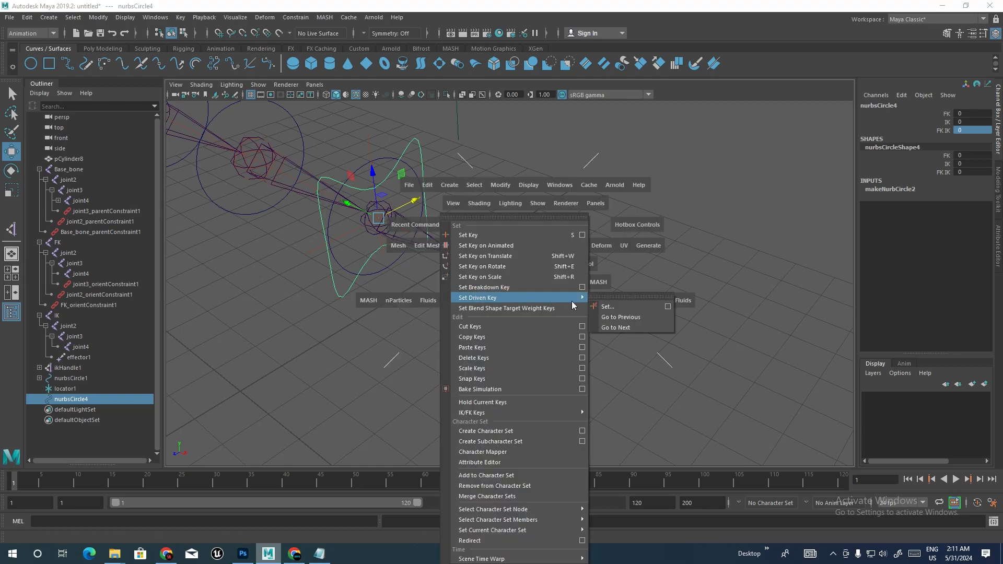
pyautogui.click(668, 306)
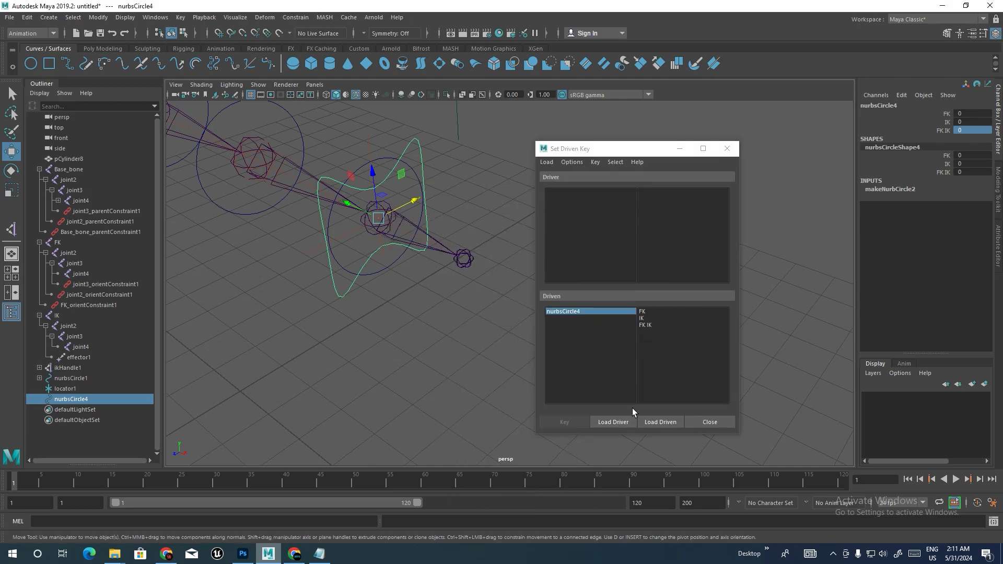
pyautogui.click(620, 422)
pyautogui.click(653, 425)
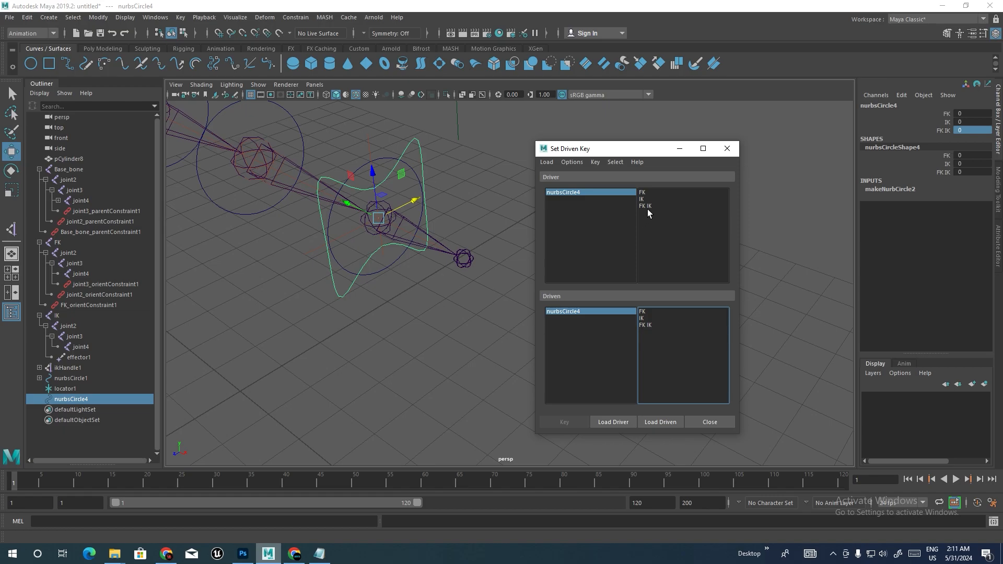
pyautogui.click(648, 207)
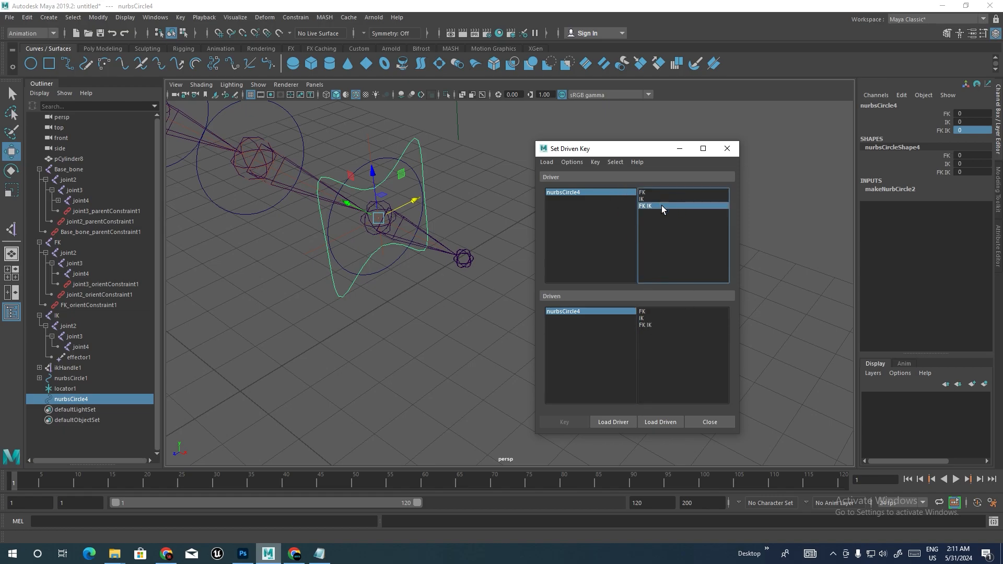
pyautogui.click(646, 312)
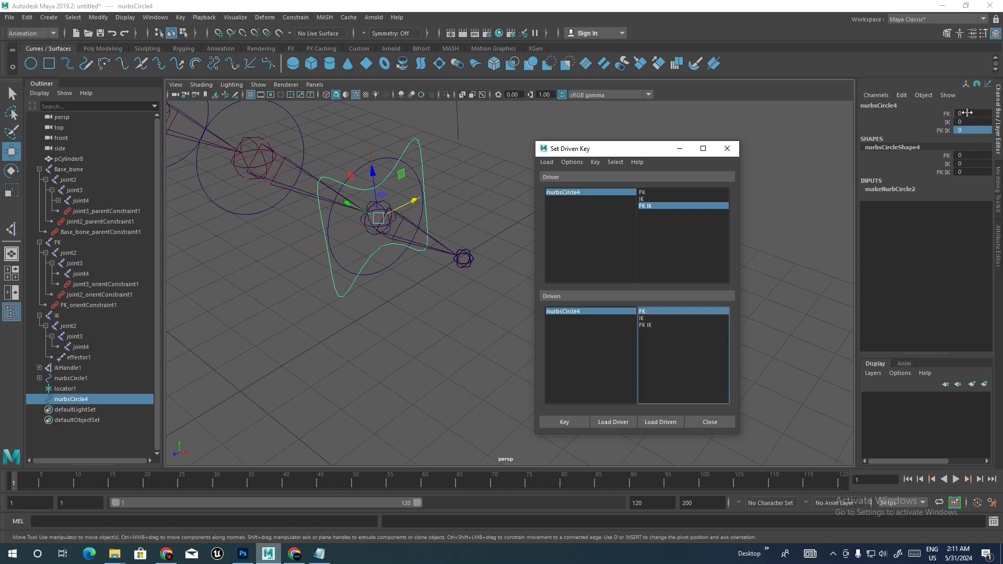
# - Set FK to 1 while FK IK is 0, and set a driven key
pyautogui.doubleClick(967, 113)
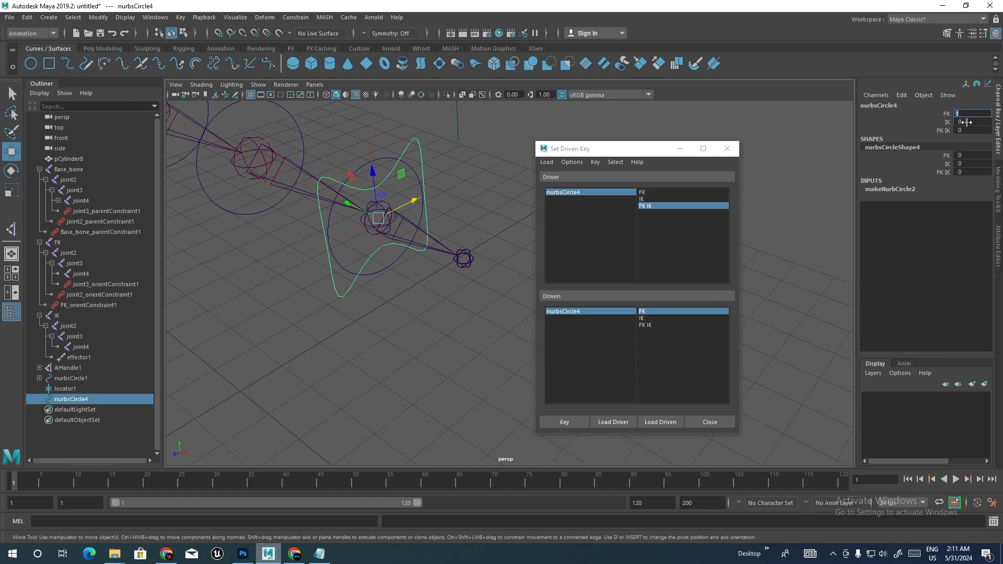
pyautogui.write('1')
pyautogui.click(564, 424)
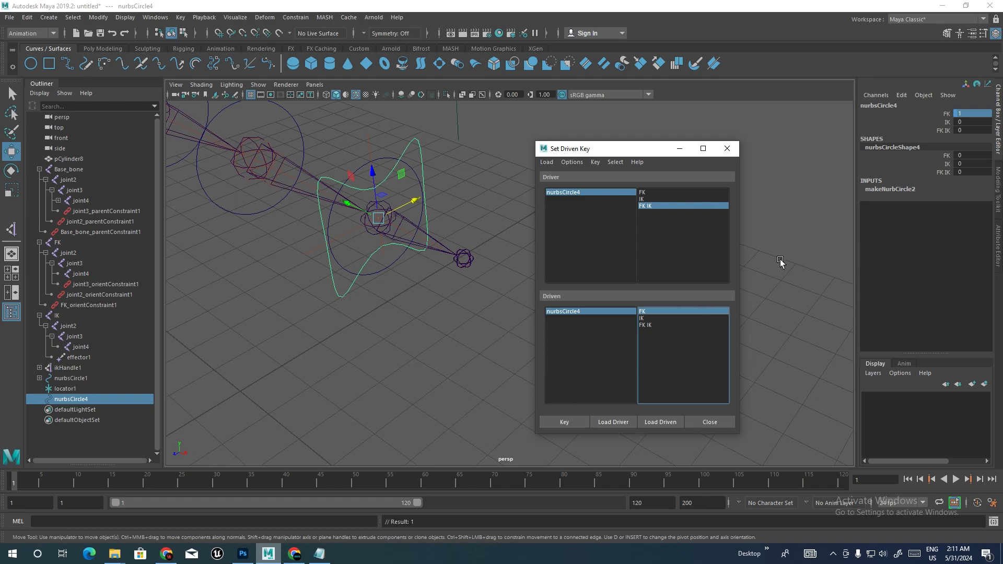
# - Set FK IK to 1 and FK to 0 on nurbsCircle4, and key the FK attribute
pyautogui.doubleClick(973, 130)
pyautogui.write('1')
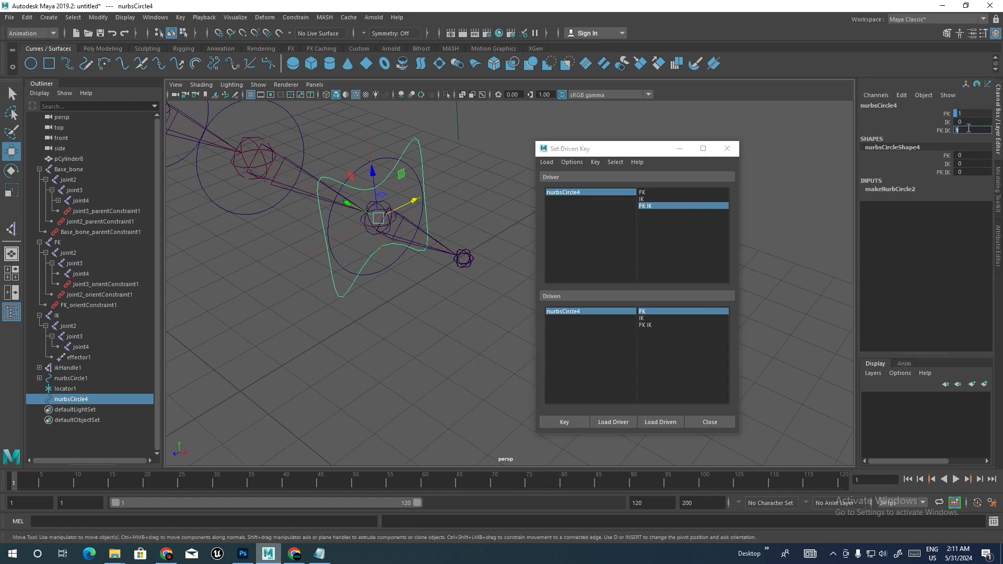
pyautogui.click(966, 114)
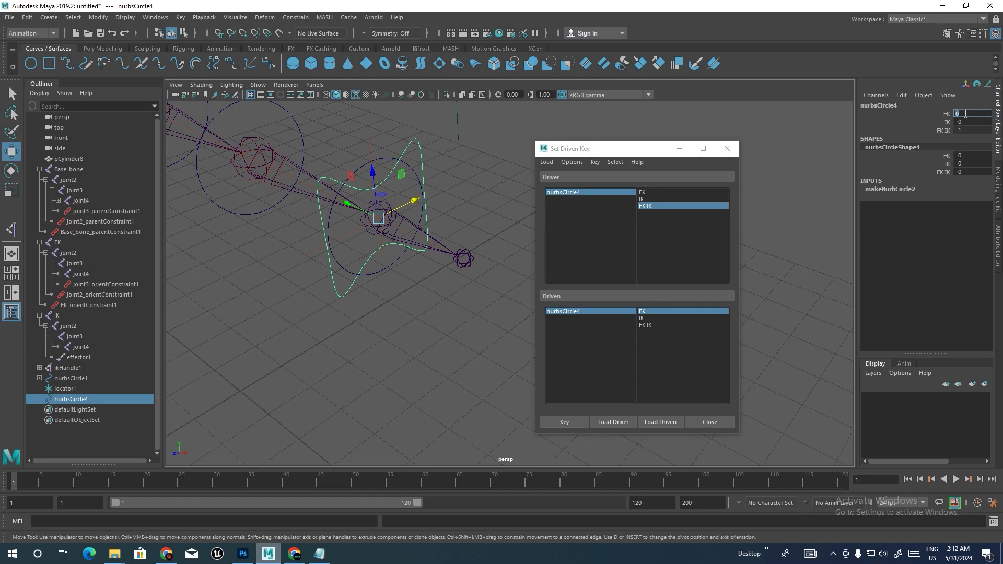
pyautogui.click(569, 423)
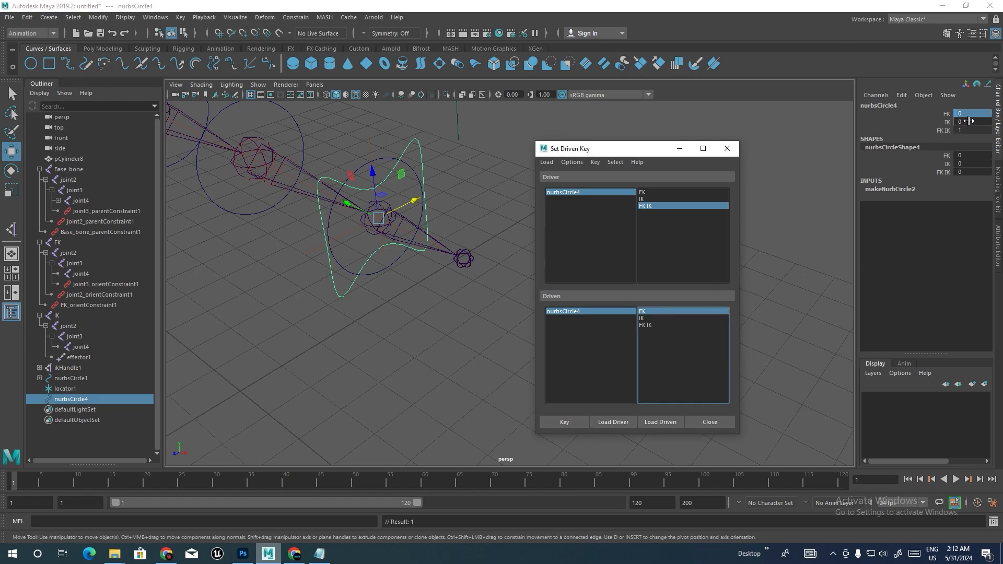
# - Choose IK as the driven attribute, set FK IK and IK to 0, and set a driven key
pyautogui.click(643, 319)
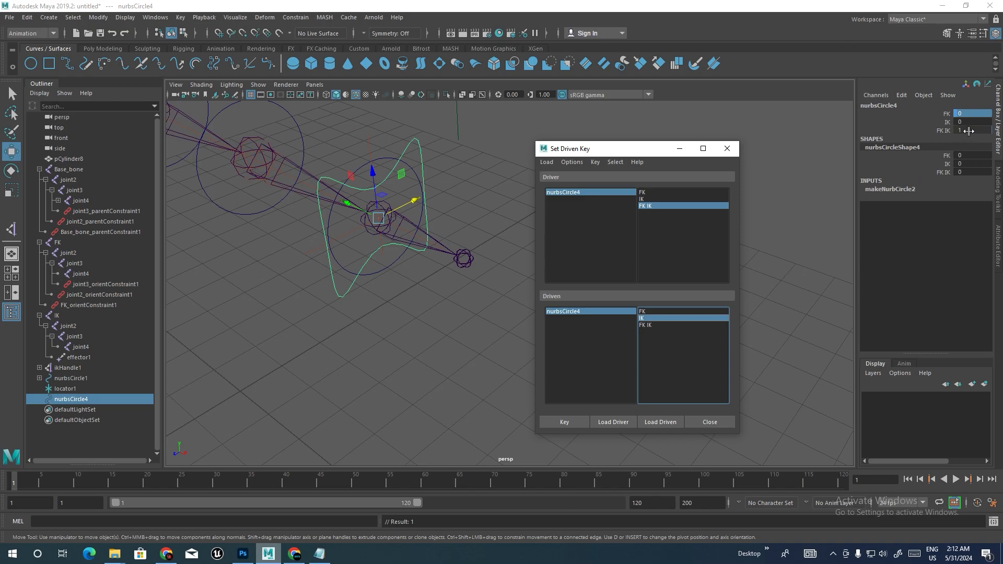
pyautogui.click(969, 131)
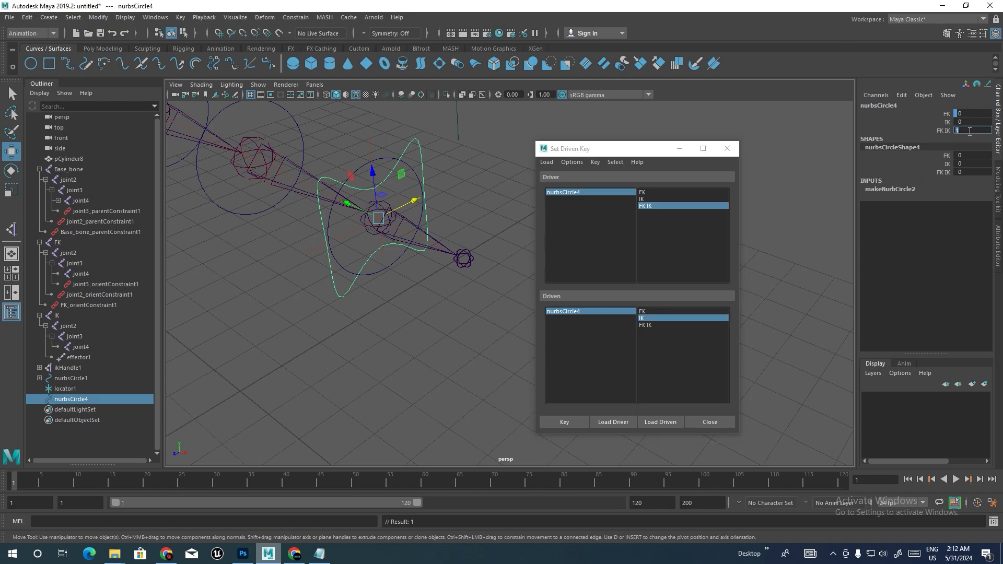
pyautogui.press('Return')
pyautogui.click(968, 123)
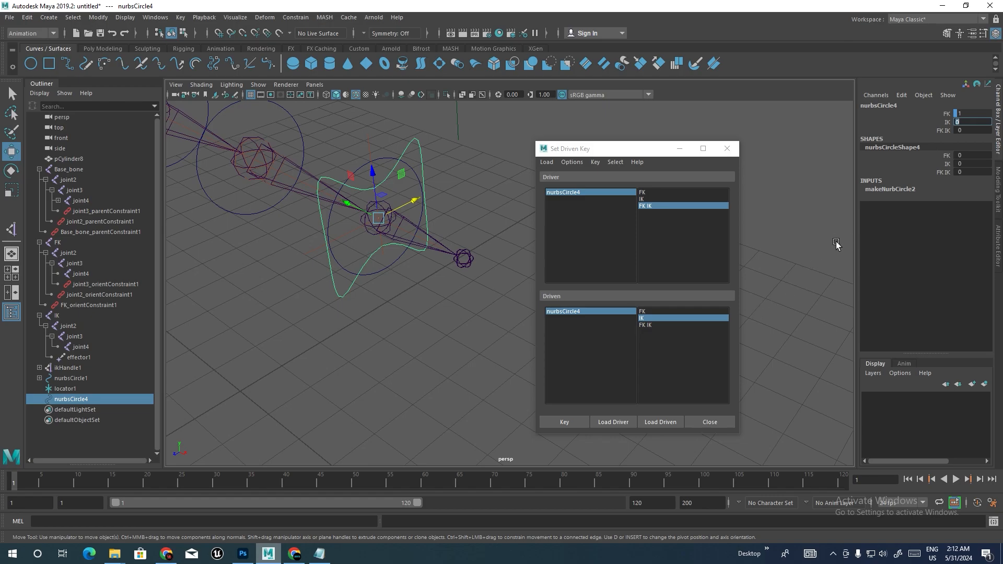
pyautogui.click(560, 423)
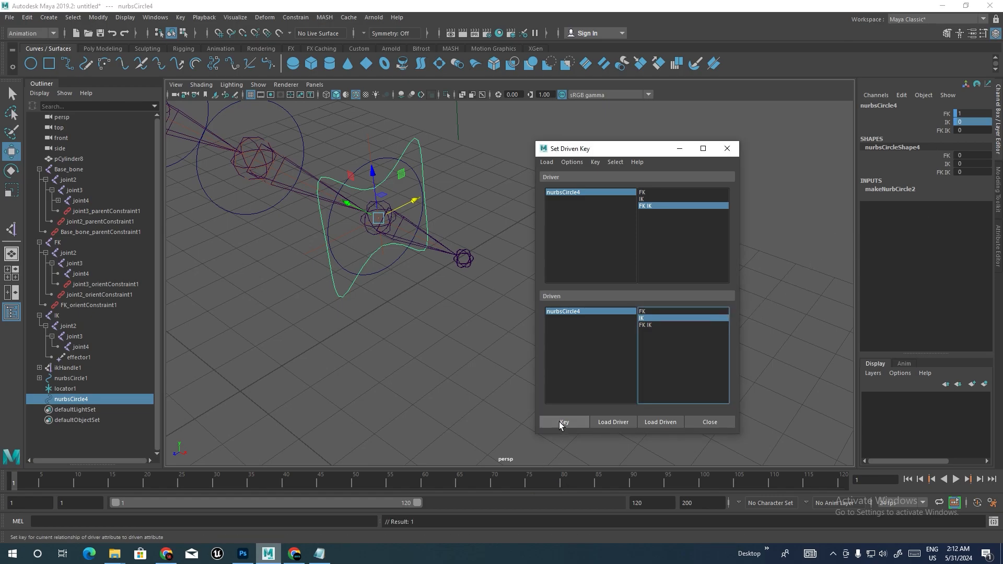
# - Set FK IK and IK to 1 on nurbsCircle4, and key the IK attribute
pyautogui.click(967, 130)
pyautogui.write('1')
pyautogui.press('Return')
pyautogui.click(969, 122)
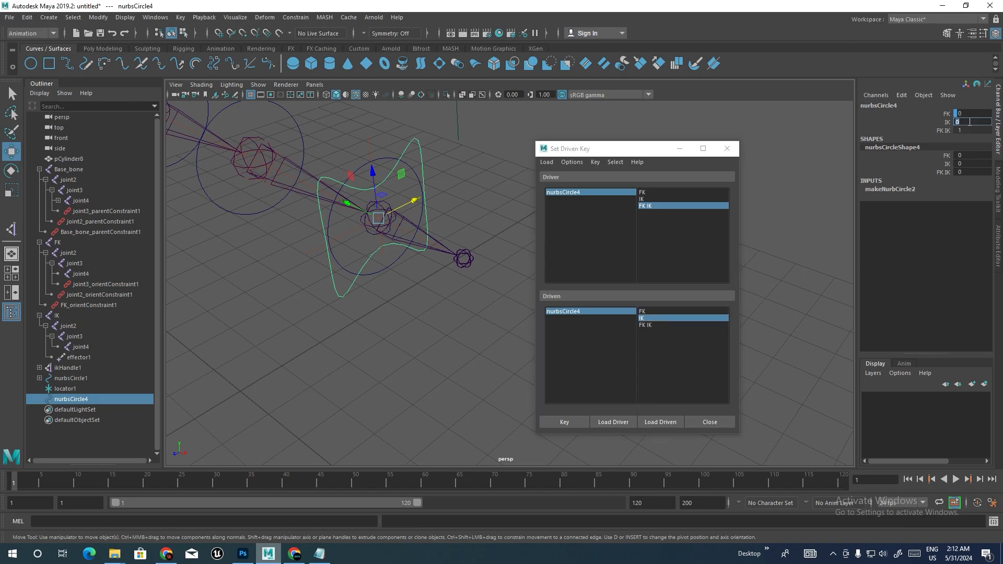
pyautogui.click(564, 421)
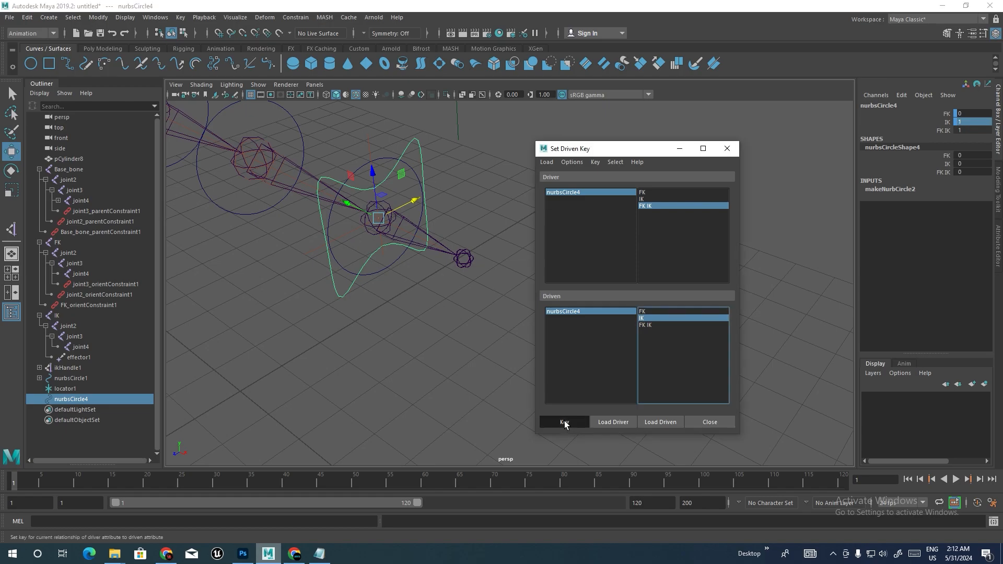
# - Set FK IK back to 0 to test the switch, and close the Set Driven Key window
pyautogui.click(970, 130)
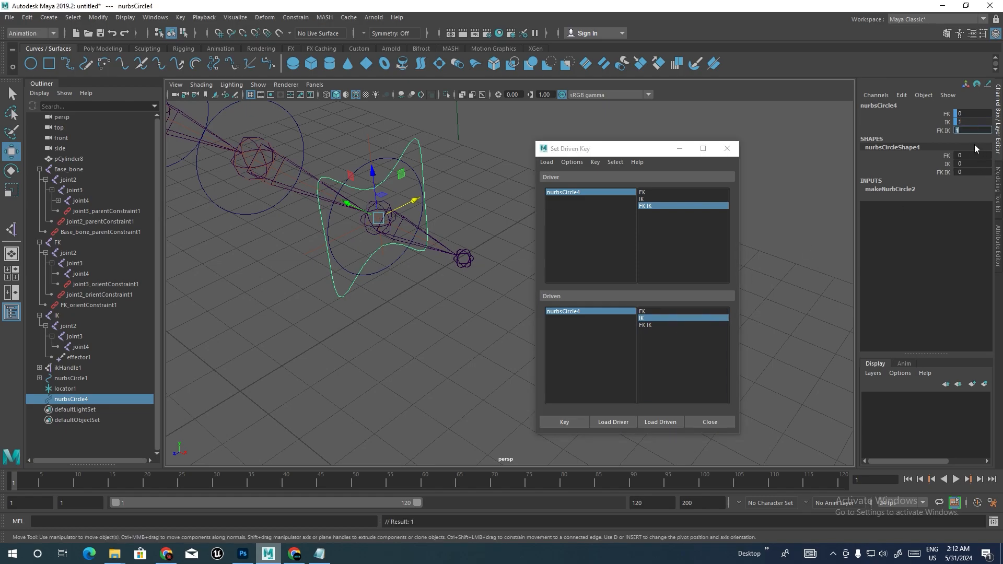
pyautogui.press('Return')
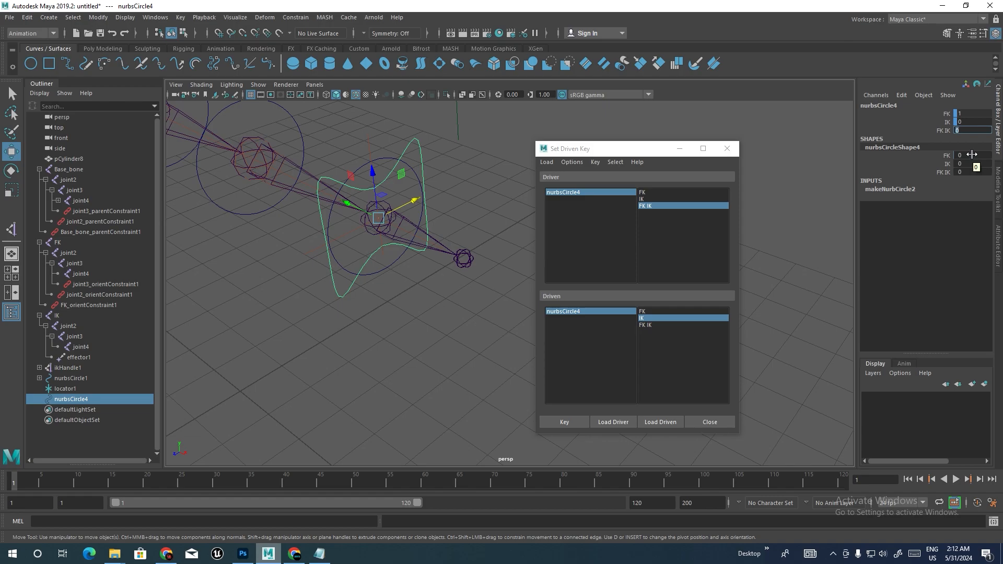
pyautogui.click(733, 152)
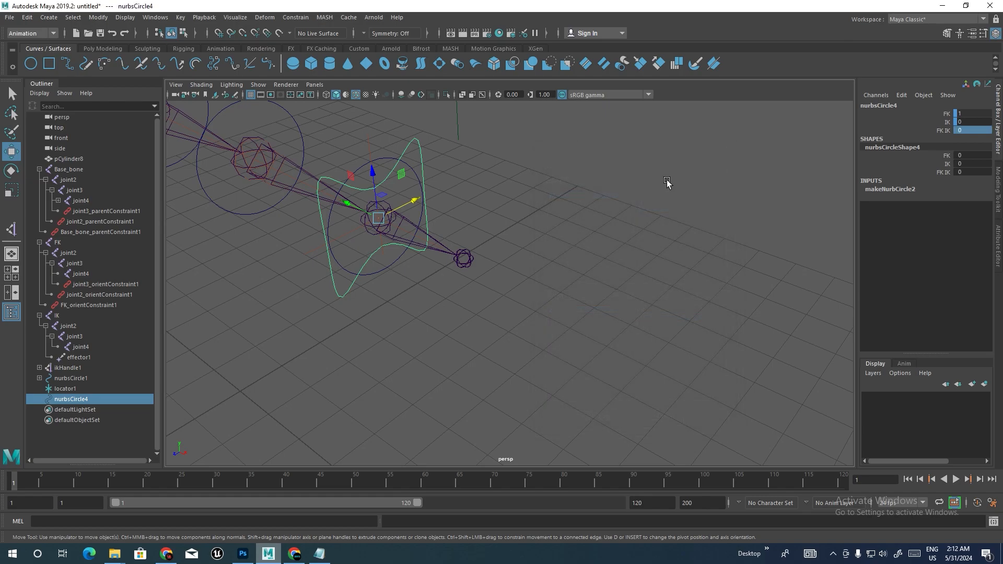
# - Parent ikHandle1 under the star-shaped control nurbsCircle4
pyautogui.keyDown('alt'); pyautogui.moveTo(559, 233); pyautogui.dragTo(572, 198); pyautogui.keyUp('alt')
pyautogui.click(565, 170)
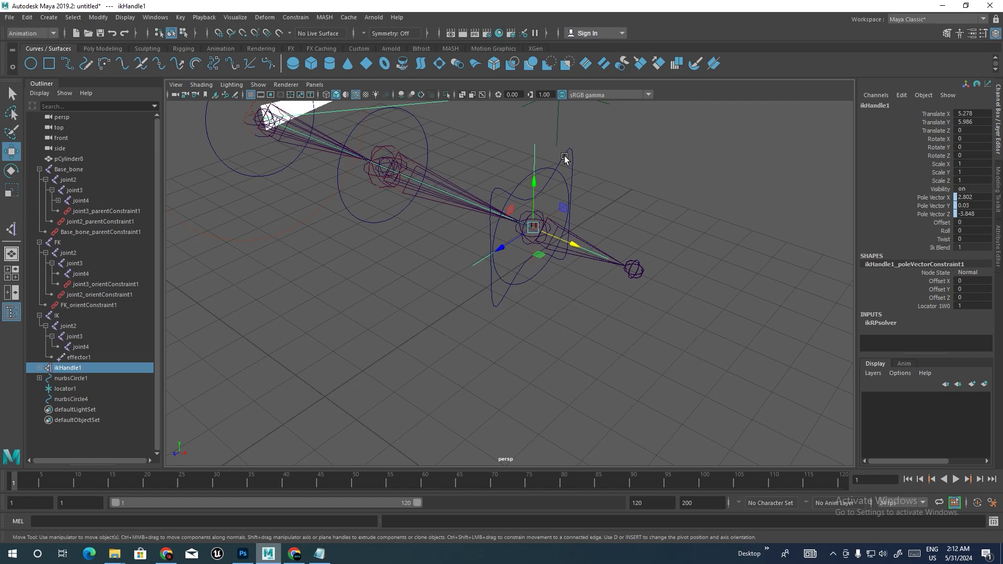
pyautogui.keyDown('shift'); pyautogui.click(564, 155); pyautogui.keyUp('shift')
pyautogui.press('p')
pyautogui.click(568, 156)
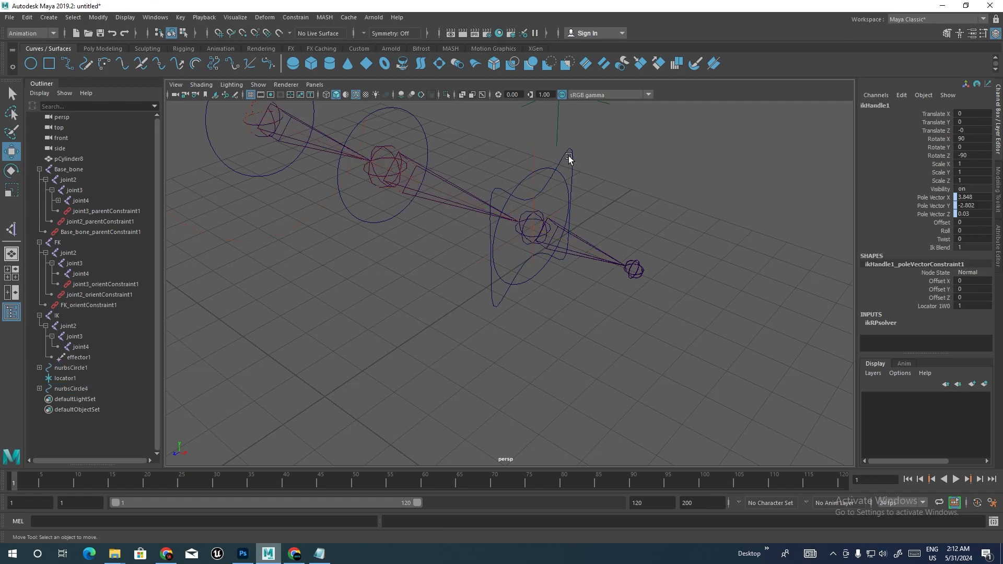
# - Select the star-shaped control nurbsCircle4 and collapse the Base_bone, FK and IK hierarchies in the Outliner
pyautogui.click(566, 156)
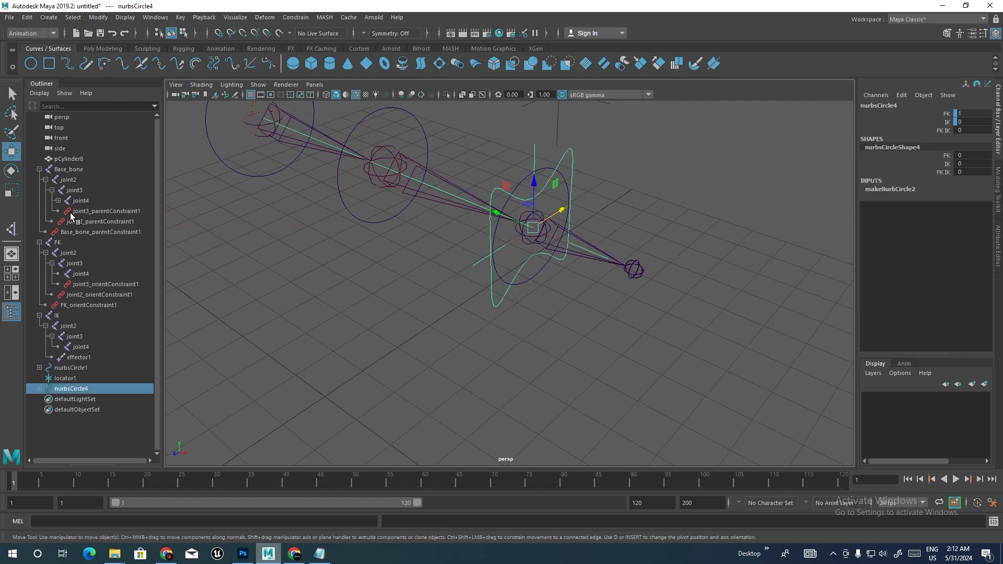
pyautogui.click(39, 241)
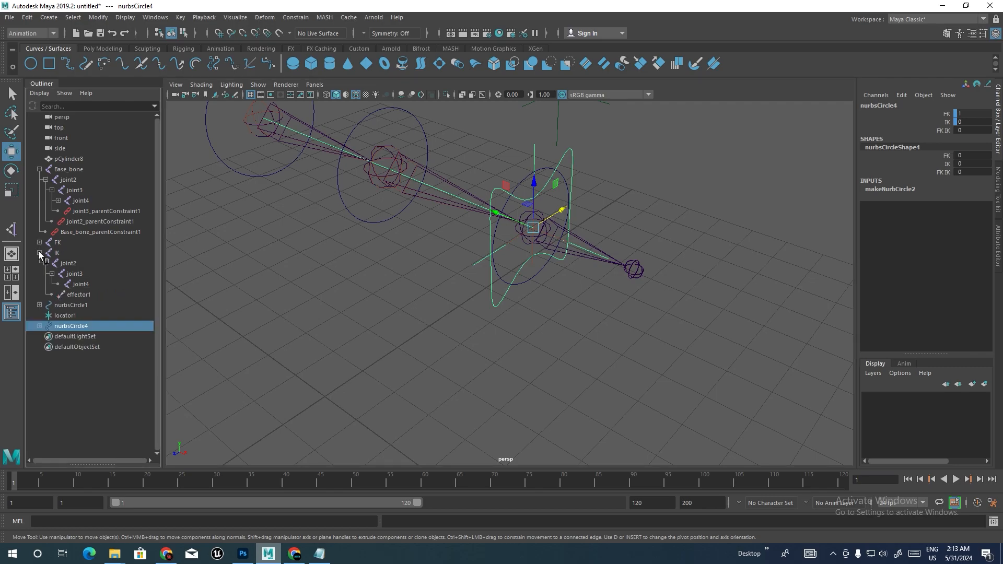
pyautogui.click(39, 252)
pyautogui.click(40, 284)
pyautogui.click(40, 283)
pyautogui.click(39, 169)
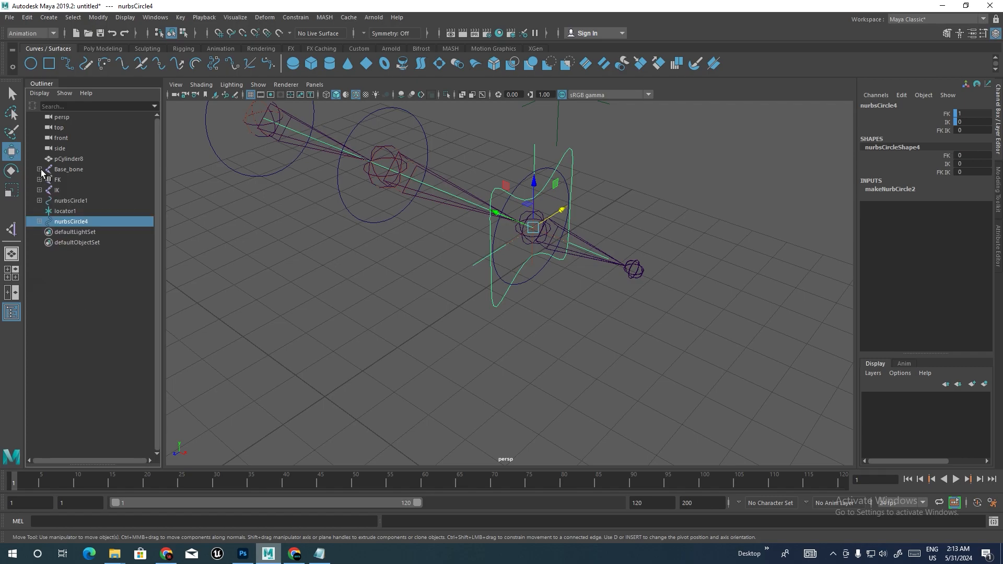
# - Set the FK IK attribute to 1 on nurbsCircle4 to switch the base chain to IK
pyautogui.keyDown('alt'); pyautogui.moveTo(490, 246); pyautogui.dragTo(460, 272); pyautogui.keyUp('alt')
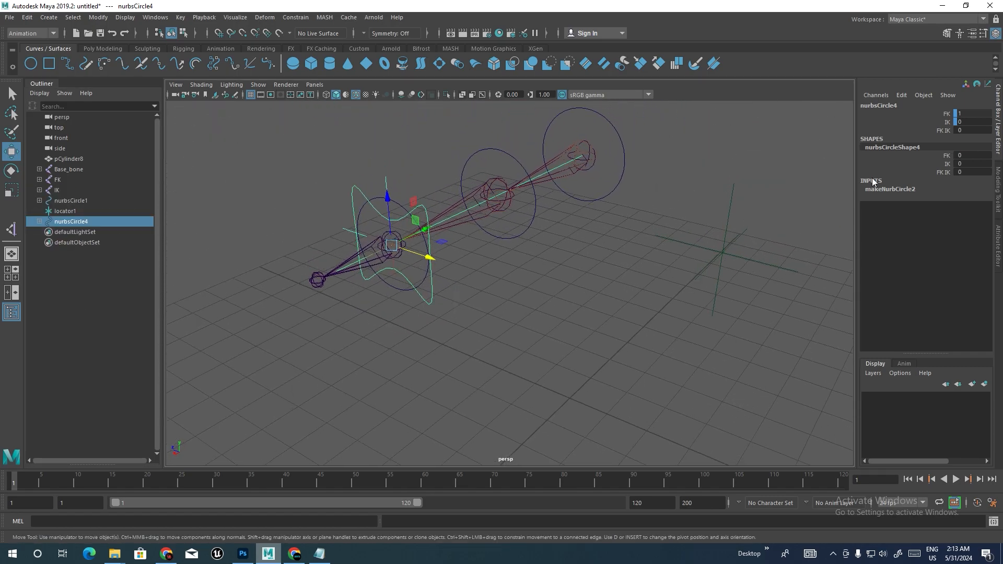
pyautogui.doubleClick(967, 130)
pyautogui.write('1')
pyautogui.press('Return')
# - Move nurbsCircle4 toward the base of the chain to test the IK bend, and select locator1
pyautogui.keyDown('alt'); pyautogui.moveTo(401, 276); pyautogui.dragTo(413, 297); pyautogui.keyUp('alt')
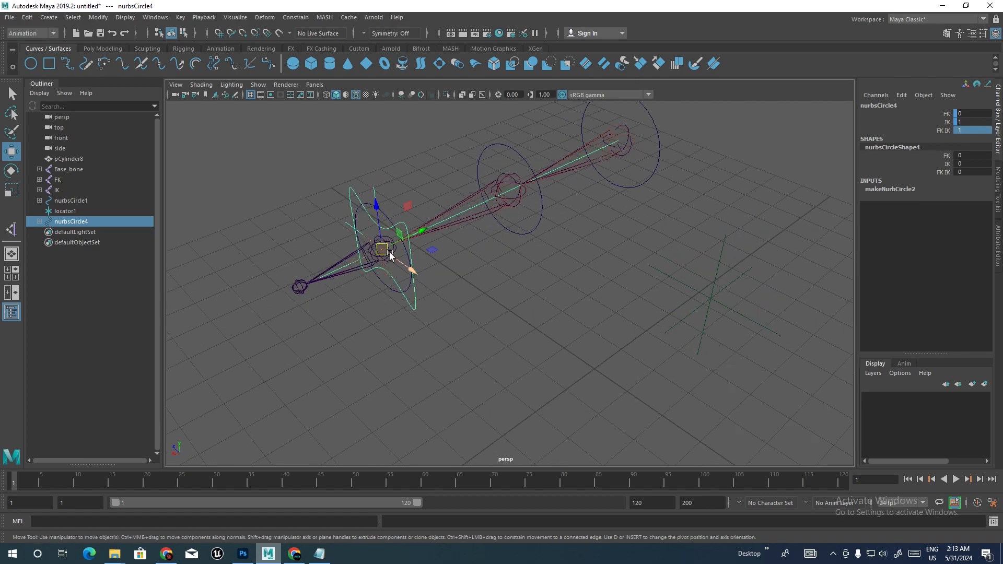
pyautogui.keyDown('alt'); pyautogui.moveTo(411, 238); pyautogui.dragTo(665, 267); pyautogui.keyUp('alt')
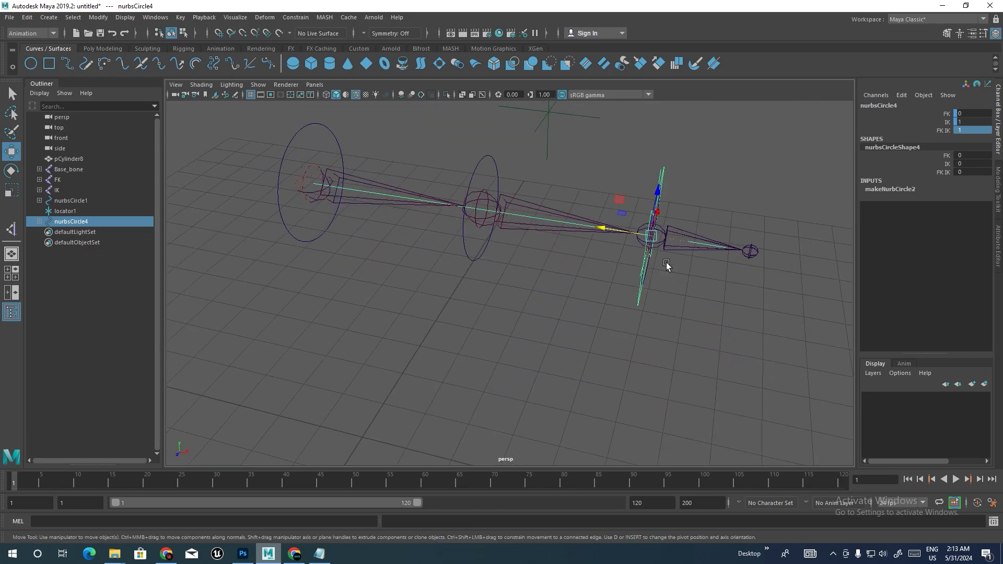
pyautogui.moveTo(688, 242); pyautogui.dragTo(533, 232, button='middle')
pyautogui.keyDown('alt'); pyautogui.moveTo(533, 232); pyautogui.dragTo(684, 134); pyautogui.keyUp('alt')
pyautogui.click(661, 192)
pyautogui.keyDown('alt'); pyautogui.moveTo(662, 185); pyautogui.dragTo(630, 265); pyautogui.keyUp('alt')
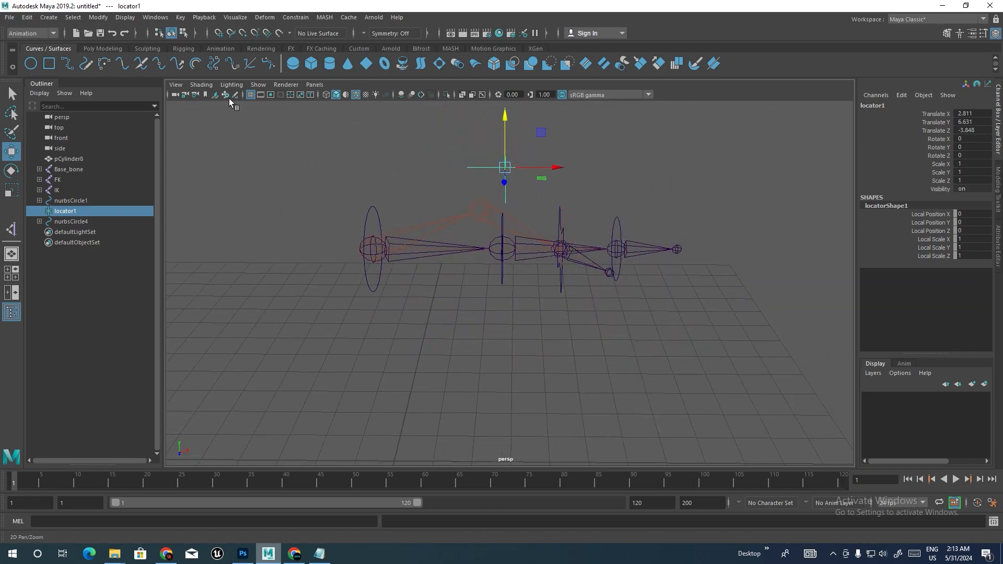
# - Hide the perspective view's grid and cycle its background to the blue-grey to black gradient
pyautogui.click(251, 95)
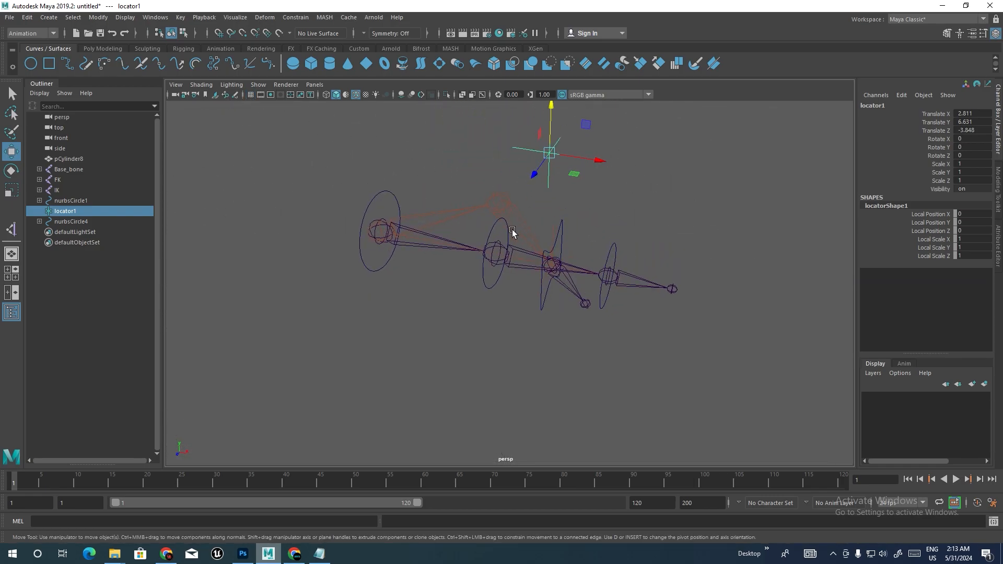
pyautogui.hotkey('alt', 'b')
pyautogui.hotkey('alt', 'b')
pyautogui.moveTo(504, 293)
pyautogui.keyDown('alt'); pyautogui.mouseDown()
pyautogui.moveTo(481, 303)
pyautogui.moveTo(510, 302)
pyautogui.moveTo(493, 301)
pyautogui.mouseUp(); pyautogui.keyUp('alt')
pyautogui.hotkey('alt', 'b')
pyautogui.hotkey('alt', 'b')
pyautogui.hotkey('alt', 'b')
pyautogui.hotkey('alt', 'b')
pyautogui.keyDown('alt'); pyautogui.moveTo(493, 302); pyautogui.dragTo(549, 272, button='right'); pyautogui.keyUp('alt')
# - Undo the test move of nurbsCircle4 and set its FK IK attribute to 0
pyautogui.hotkey('ctrl', 'z')
pyautogui.hotkey('ctrl', 'z')
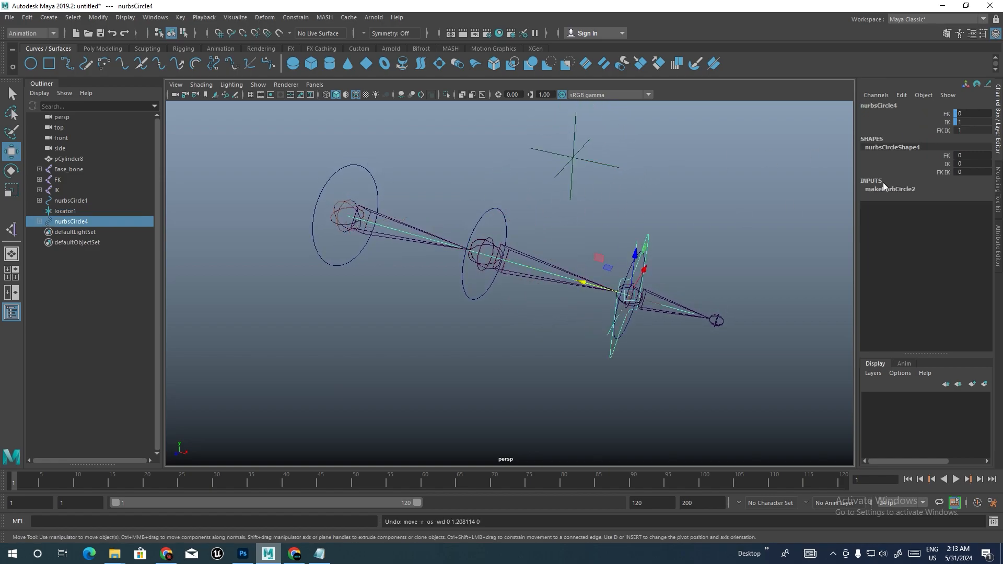
pyautogui.click(967, 131)
pyautogui.write('0')
pyautogui.press('Return')
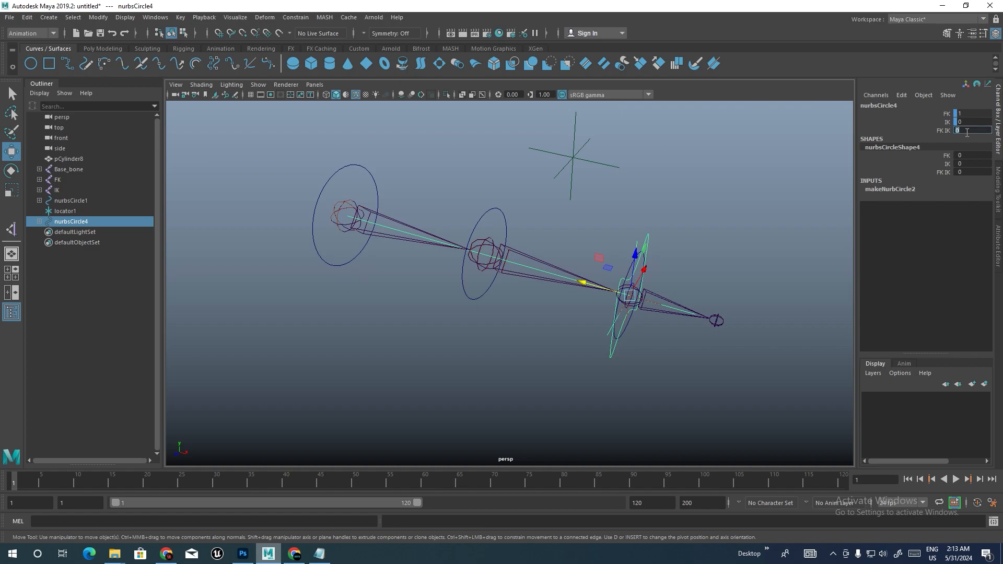
# - Rotate the base FK control nurbsCircle1 by about -9.5 degrees and then the middle circle nurbsCircle2 to test the FK chain
pyautogui.click(362, 168)
pyautogui.press('e')
pyautogui.moveTo(370, 235); pyautogui.dragTo(477, 237)
pyautogui.click(495, 243)
pyautogui.moveTo(486, 295)
pyautogui.mouseDown()
pyautogui.moveTo(496, 297)
pyautogui.moveTo(478, 311)
pyautogui.mouseUp()
# - Undo the test rotations of the two FK circle controls
pyautogui.hotkey('ctrl', 'z')
pyautogui.hotkey('ctrl', 'z')
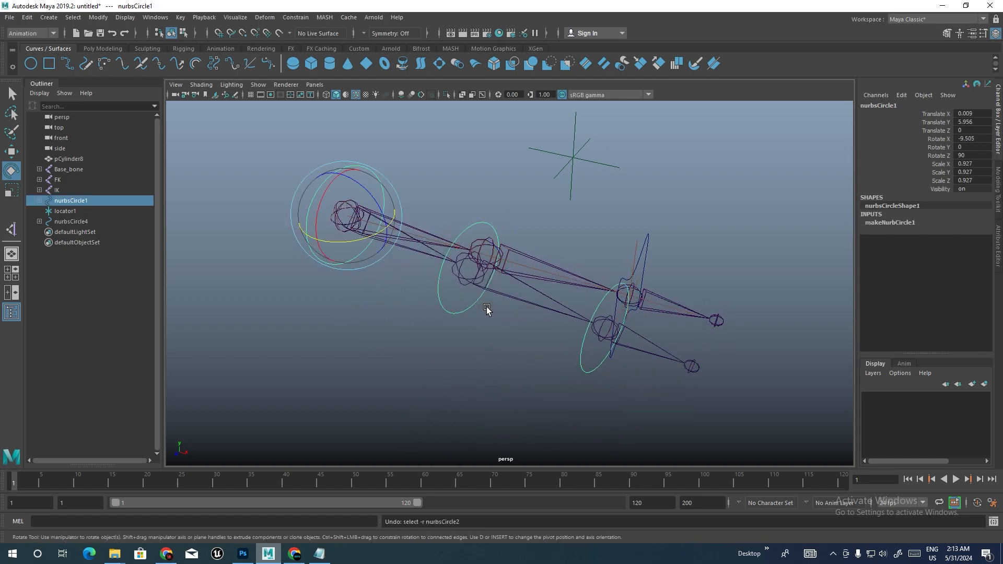
pyautogui.hotkey('ctrl', 'z')
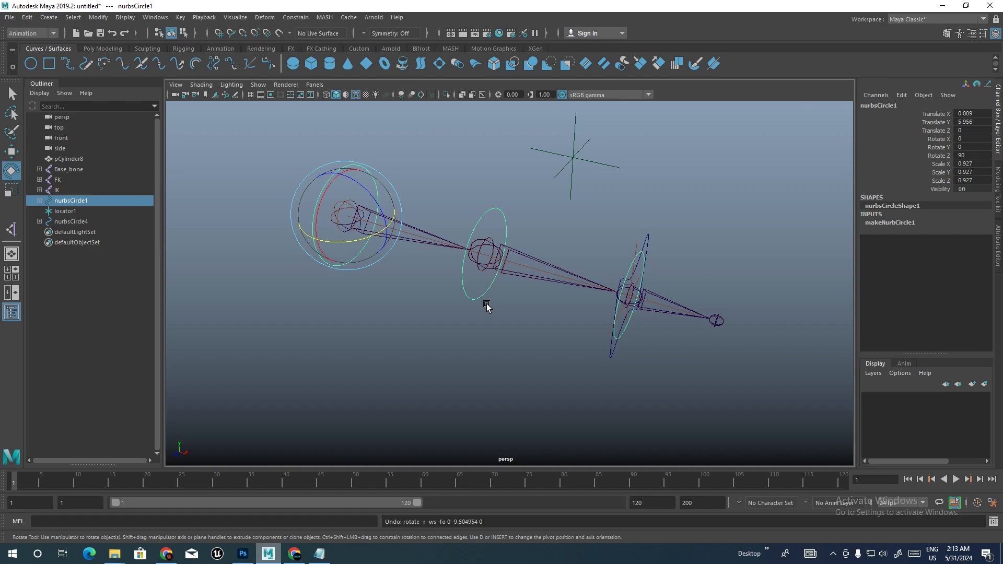